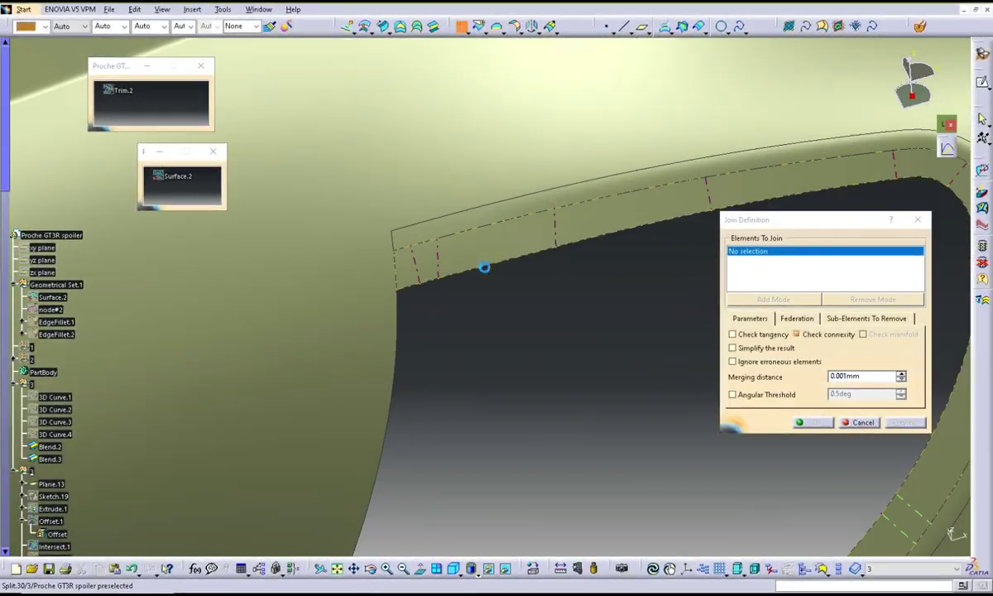
Join Split.30, Blend.13 and Split.31 into one surface, then orbit around the window opening
left_click(480, 240)
left_click(483, 186)
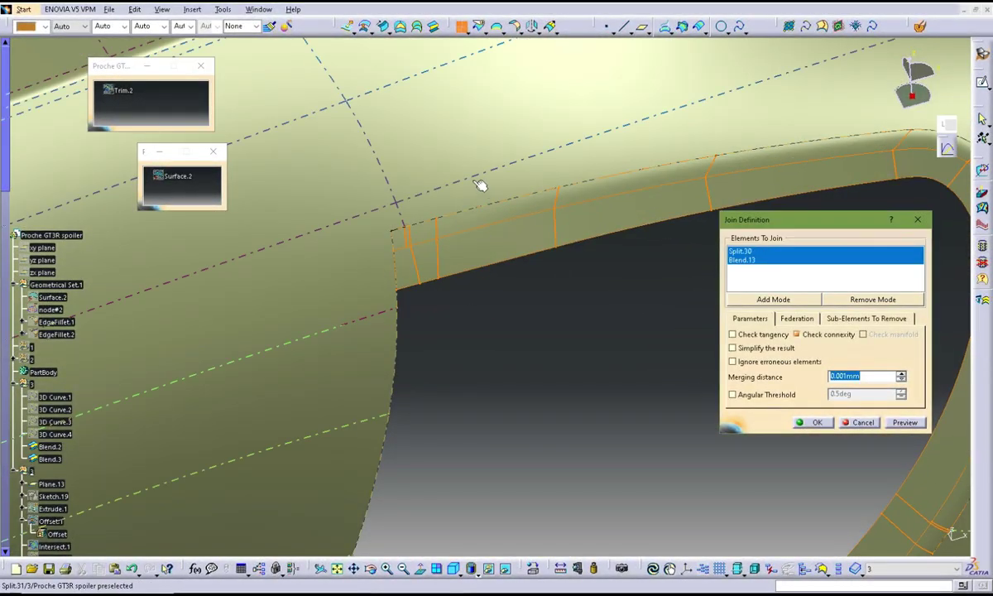
left_click(823, 377)
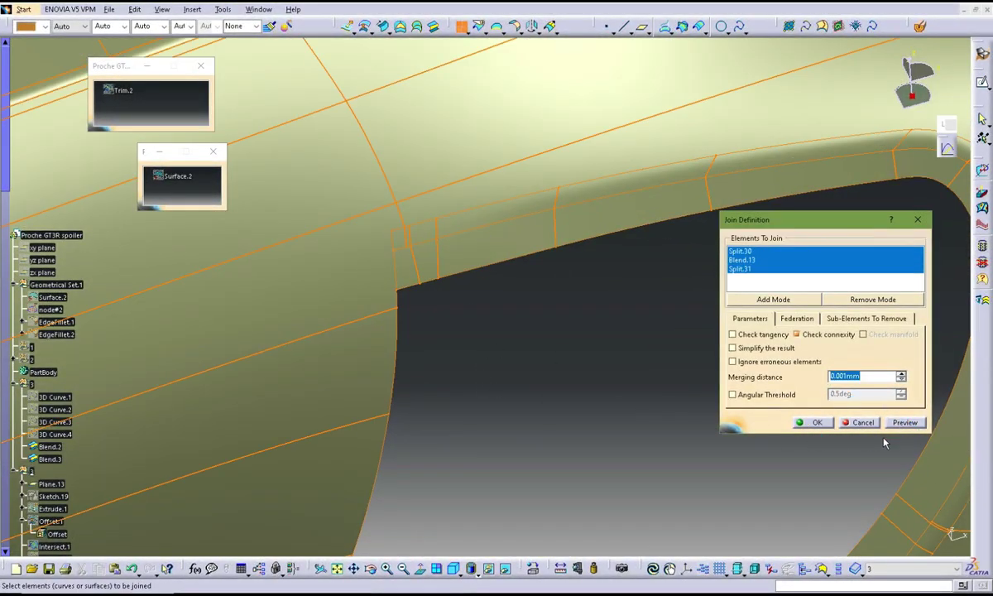
left_click(817, 423)
mouse_move(685, 421)
middle_mouse_down()
mouse_move(519, 397)
mouse_move(461, 324)
mouse_move(486, 265)
mouse_move(517, 342)
mouse_move(561, 377)
middle_mouse_up()
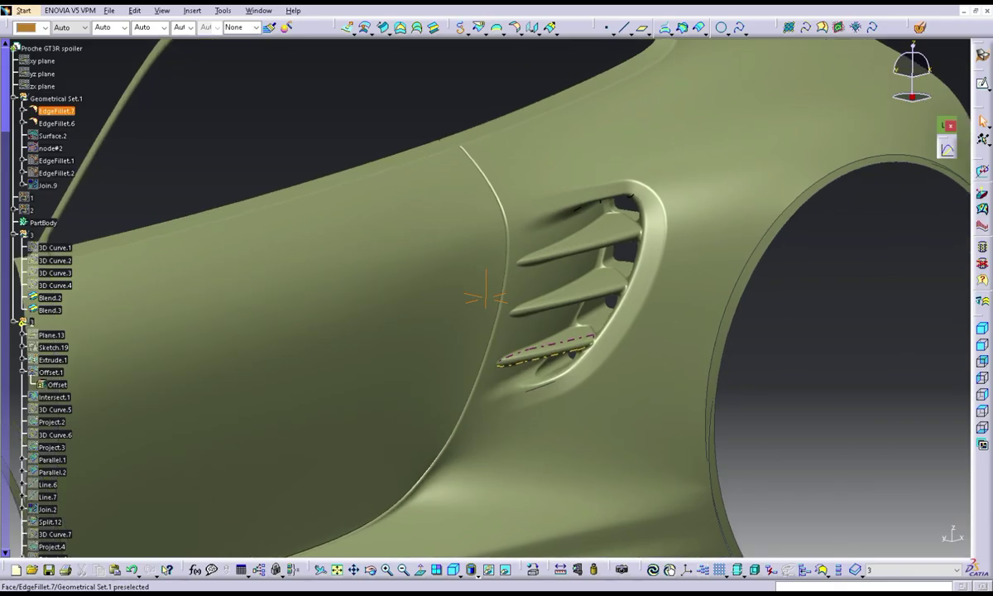
middle_click_drag(486, 296, 487, 297)
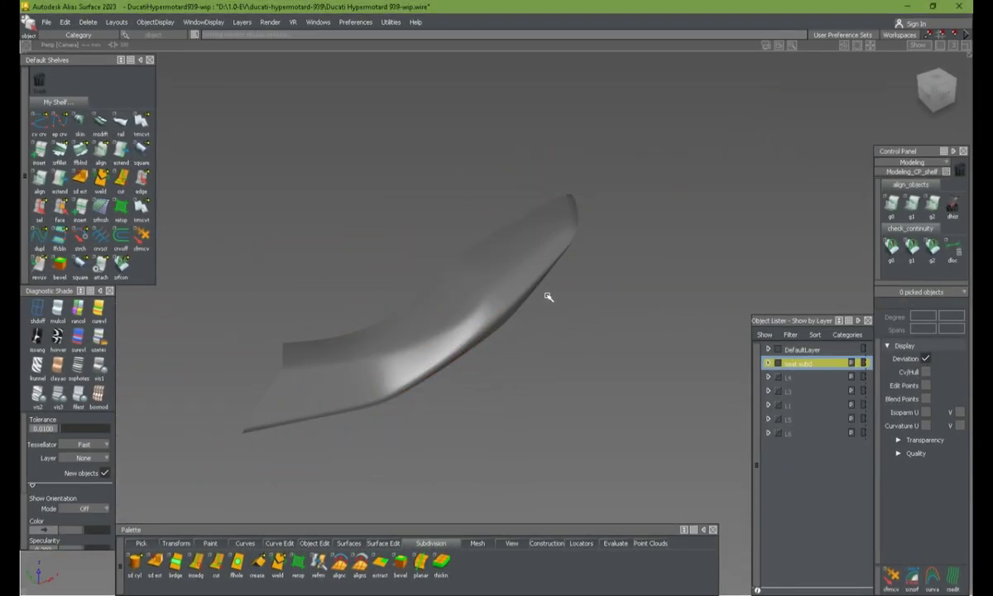
Turn the seat mesh to a side view, switch to box display and start weld
mouse_move(548, 296)
left_mouse_down("alt+shift")
mouse_move(448, 324)
mouse_move(754, 262)
mouse_move(434, 376)
mouse_move(603, 383)
mouse_move(661, 294)
mouse_move(445, 235)
left_mouse_up("alt+shift")
mouse_move(532, 273)
left_mouse_down("alt+shift")
mouse_move(699, 252)
mouse_move(561, 300)
mouse_move(594, 317)
mouse_move(590, 294)
mouse_move(534, 315)
mouse_move(533, 284)
mouse_move(512, 290)
mouse_move(543, 310)
left_mouse_up("alt+shift")
key("1")
key("w")
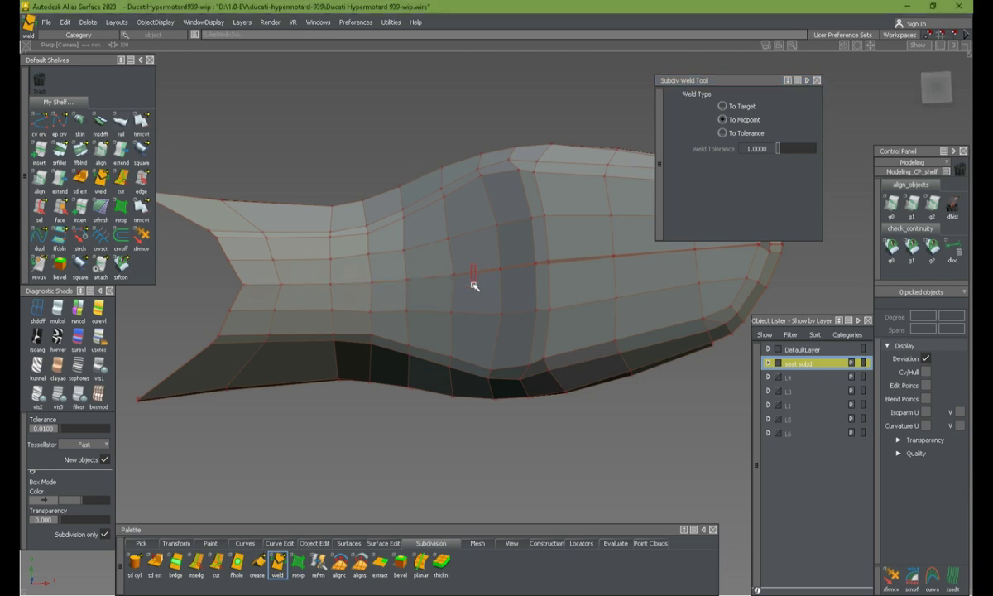
Fill the triangular gap at the mesh's front tip with fhole, then review the whole seat
right_click_drag(537, 284, 535, 245, "alt+shift")
left_click_drag(603, 282, 554, 266, "alt+shift")
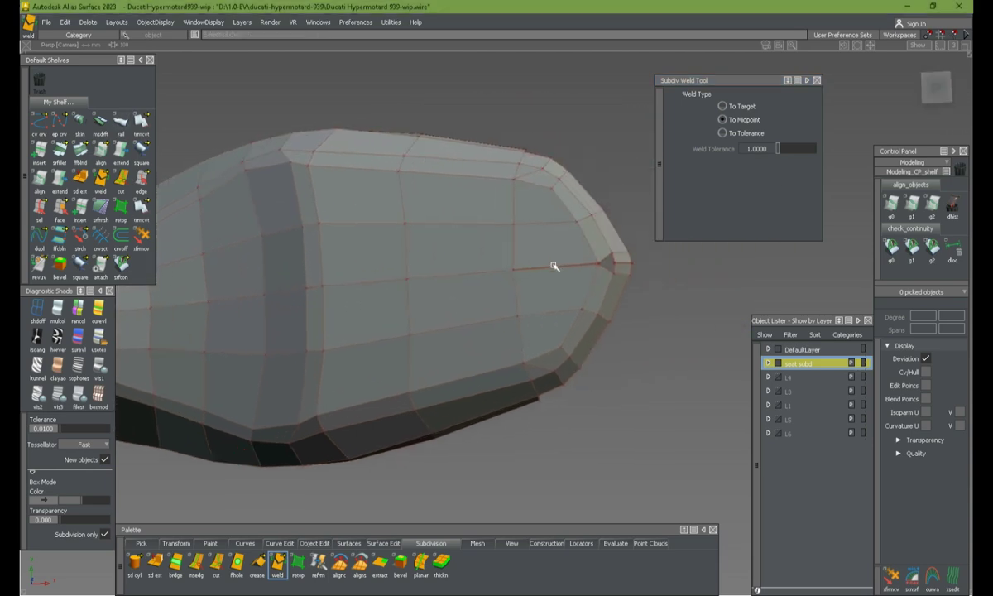
right_click_drag(649, 288, 523, 327, "alt+shift")
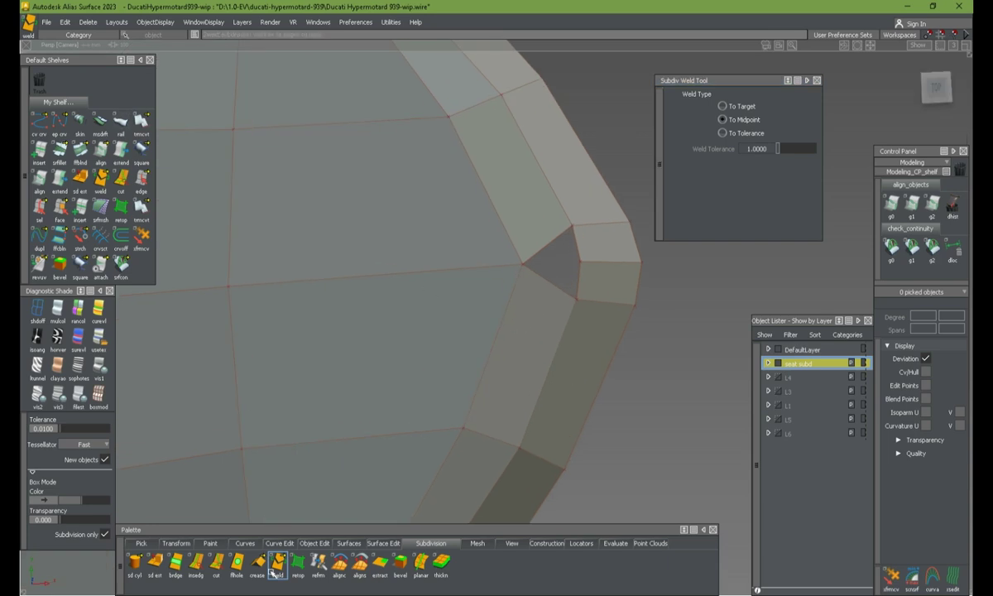
left_click(236, 563)
right_click_drag(631, 282, 363, 398, "alt+shift")
mouse_move(363, 399)
left_mouse_down("alt+shift")
mouse_move(519, 370)
mouse_move(549, 399)
mouse_move(656, 323)
mouse_move(377, 382)
mouse_move(581, 315)
left_mouse_up("alt+shift")
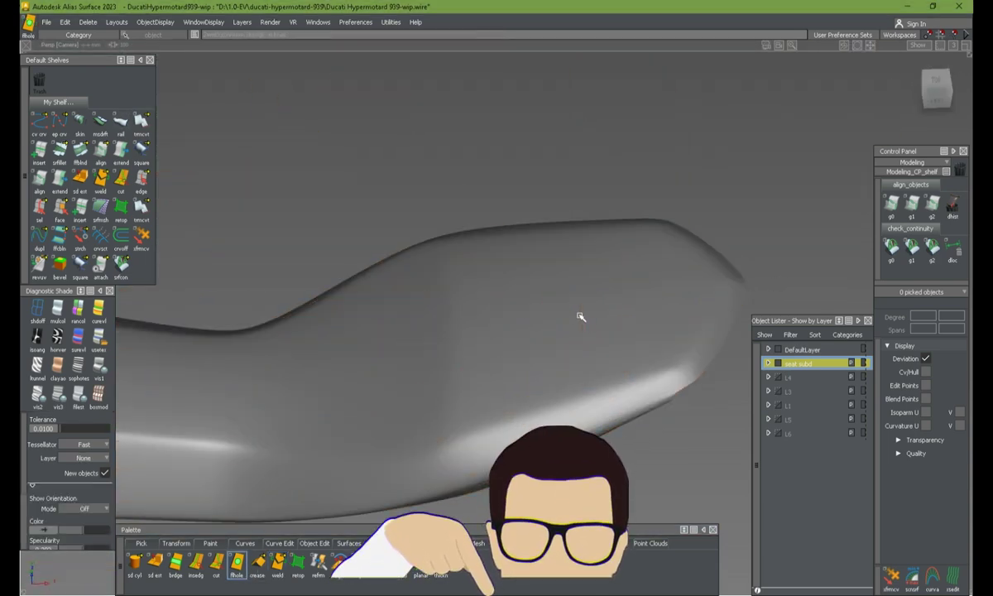
right_click_drag(581, 315, 505, 307, "alt+shift")
mouse_move(505, 306)
left_mouse_down("alt+shift")
mouse_move(450, 333)
mouse_move(643, 412)
mouse_move(452, 206)
mouse_move(399, 362)
mouse_move(559, 337)
mouse_move(565, 312)
mouse_move(497, 306)
left_mouse_up("alt+shift")
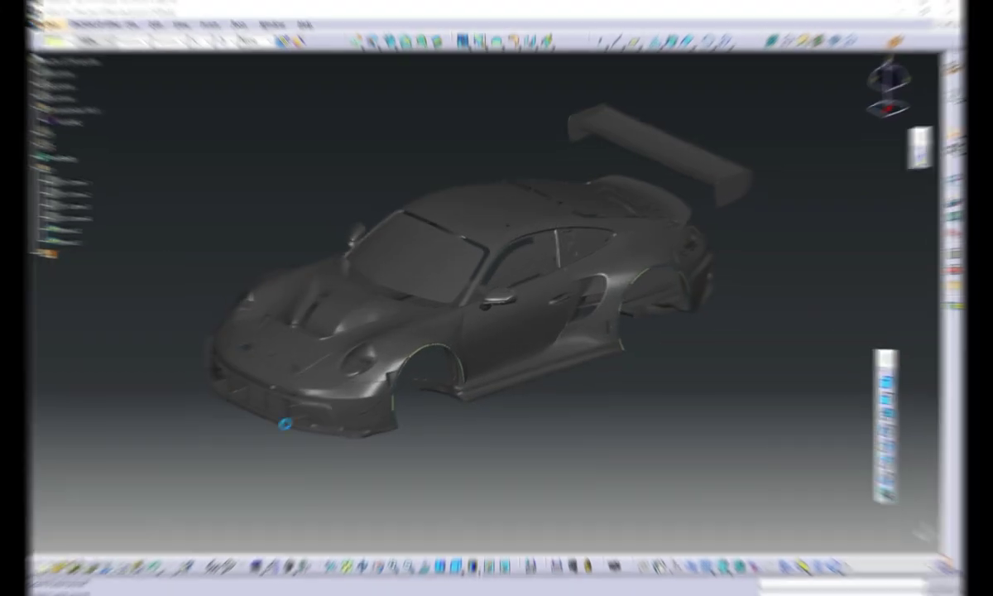
Paste Special the side panel as Surface.2 into the car model
left_click(882, 539)
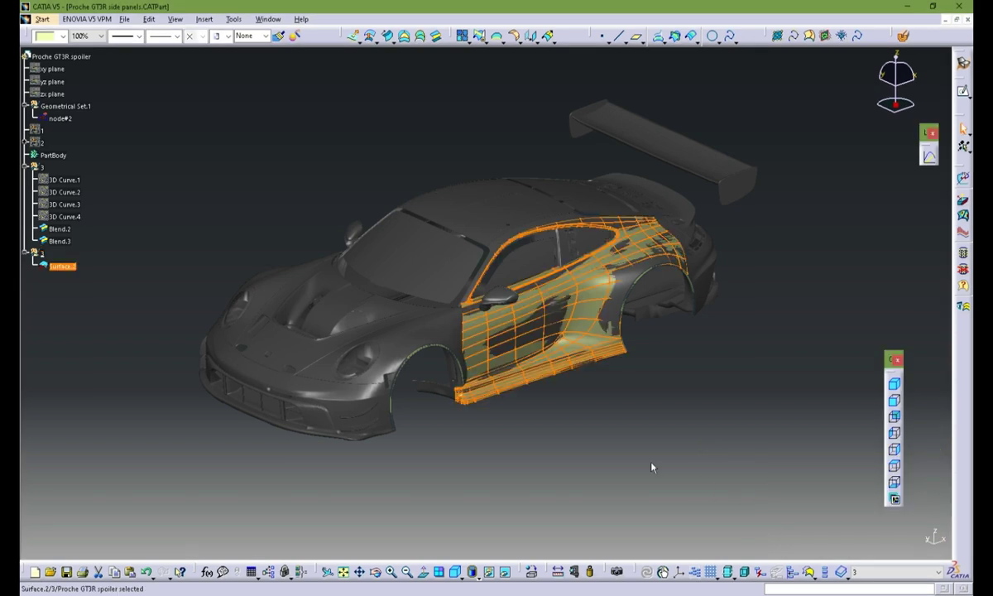
left_click(596, 461)
mouse_move(596, 461)
middle_mouse_down()
mouse_move(534, 415)
mouse_move(496, 407)
mouse_move(523, 337)
mouse_move(567, 405)
middle_mouse_up()
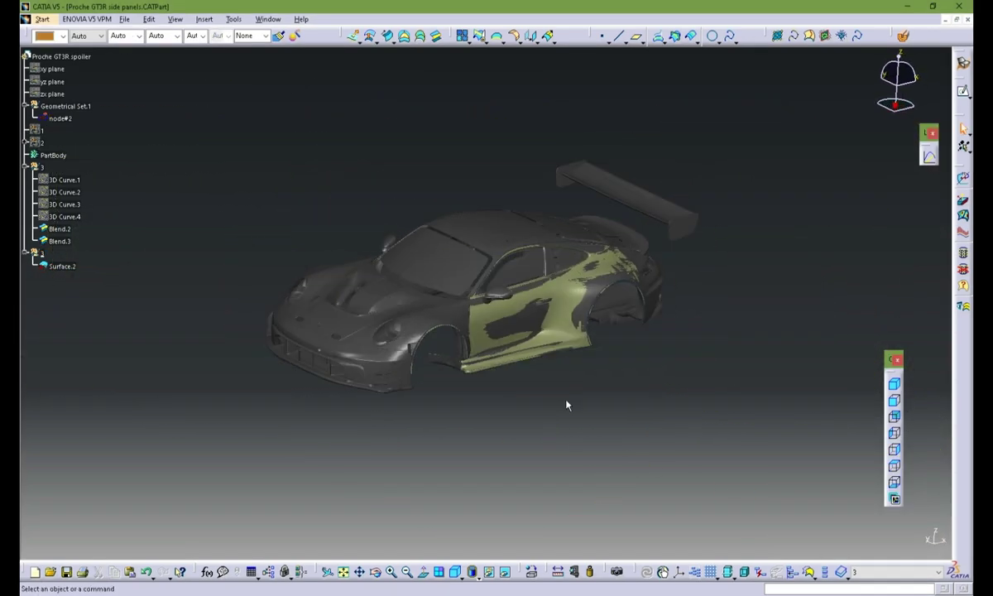
Create Plane.13 offset -1217 mm from the zx plane
left_click(637, 36)
left_click(52, 93)
mouse_move(529, 413)
middle_mouse_down()
mouse_move(547, 435)
mouse_move(399, 333)
middle_mouse_up()
mouse_move(537, 381)
middle_mouse_down()
mouse_move(508, 420)
mouse_move(590, 380)
middle_mouse_up()
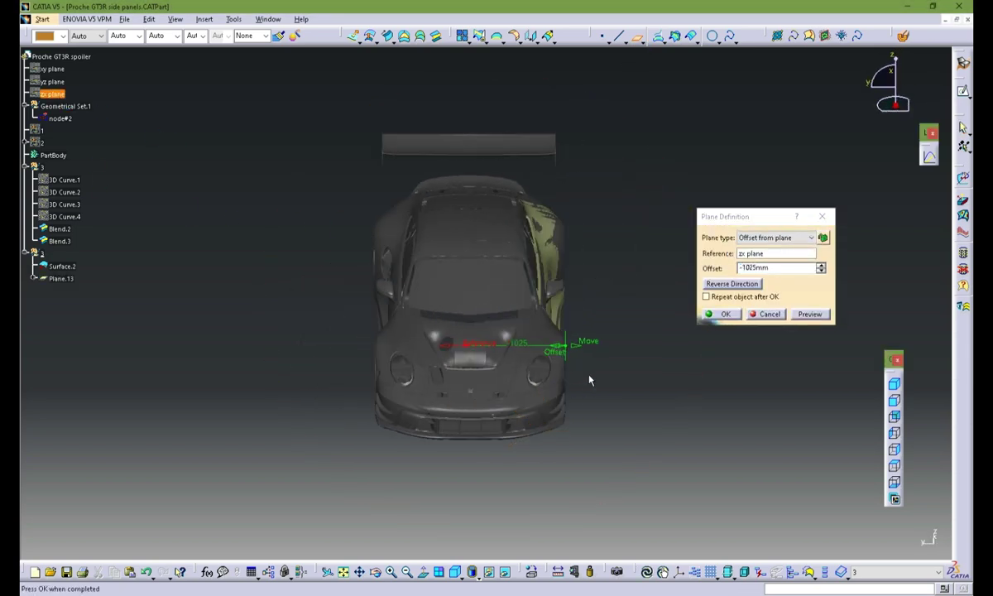
left_click(726, 317)
mouse_move(672, 366)
middle_mouse_down()
mouse_move(637, 333)
mouse_move(888, 157)
middle_mouse_up()
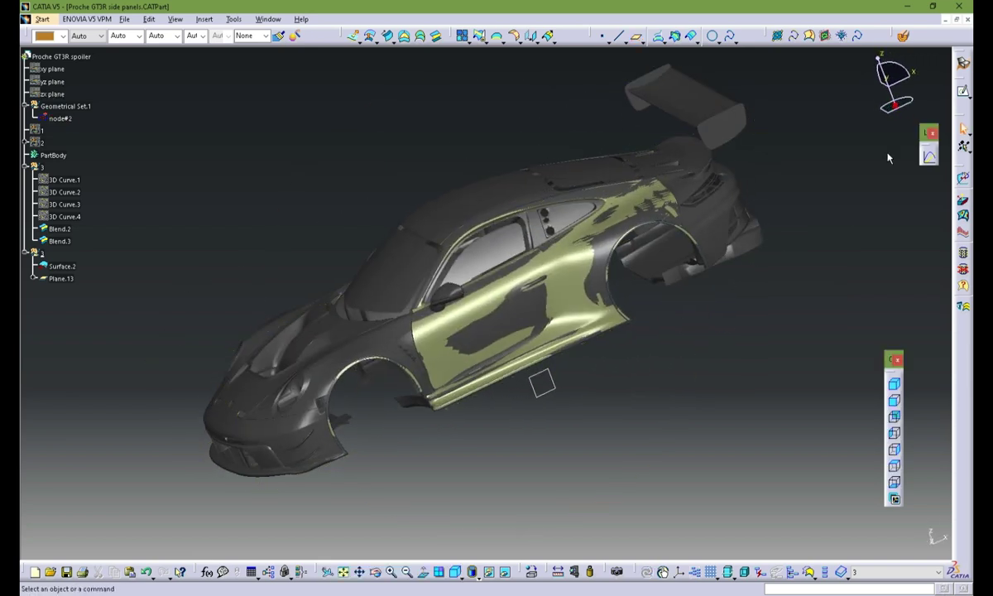
Cancel the plain sketch placement and switch to a positioned sketch
left_click(946, 105)
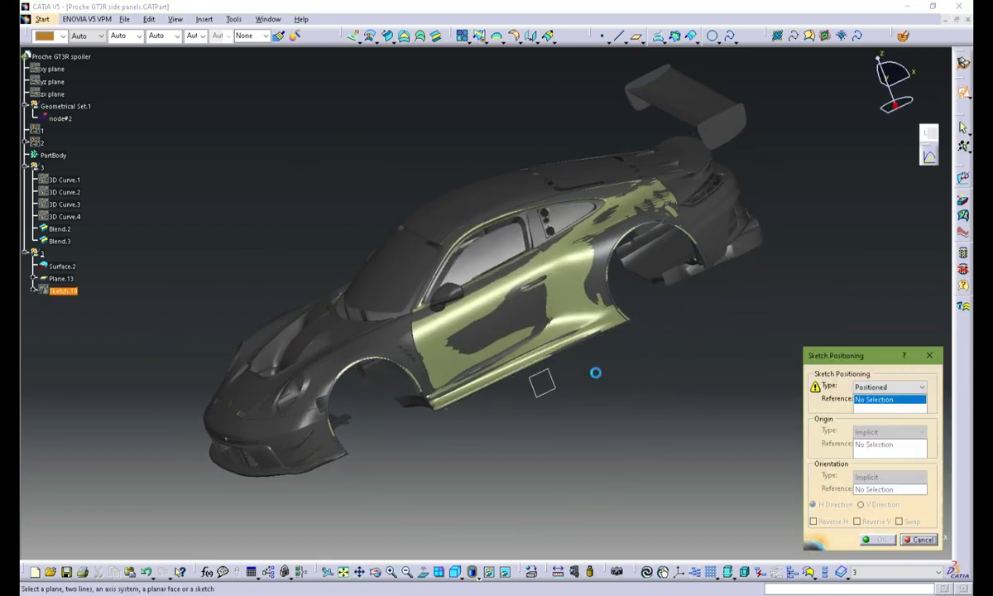
key("Escape")
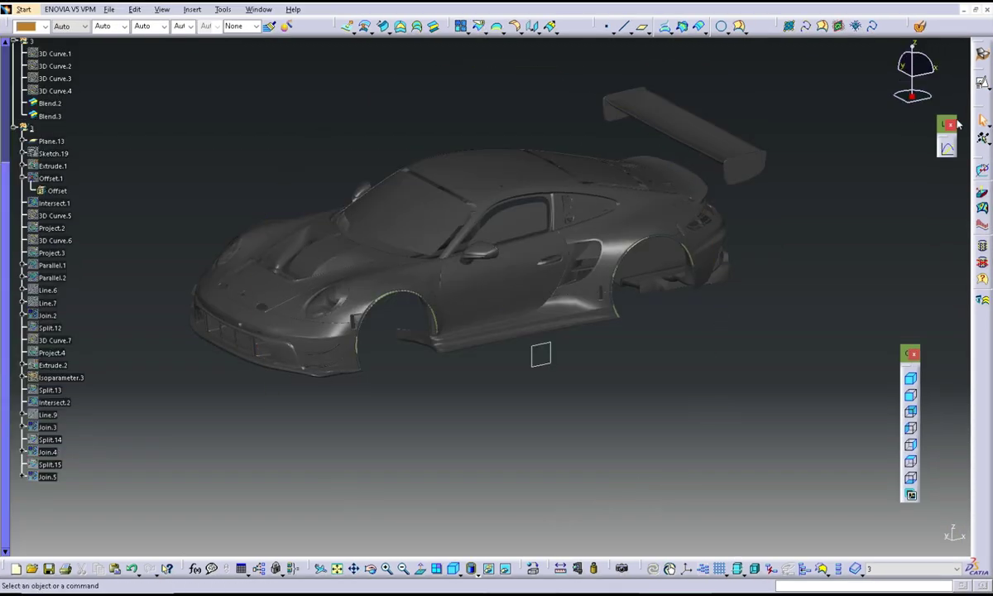
left_click(950, 124)
Place the positioned sketch on Plane.13 with the horizontal direction reversed
left_click(542, 354)
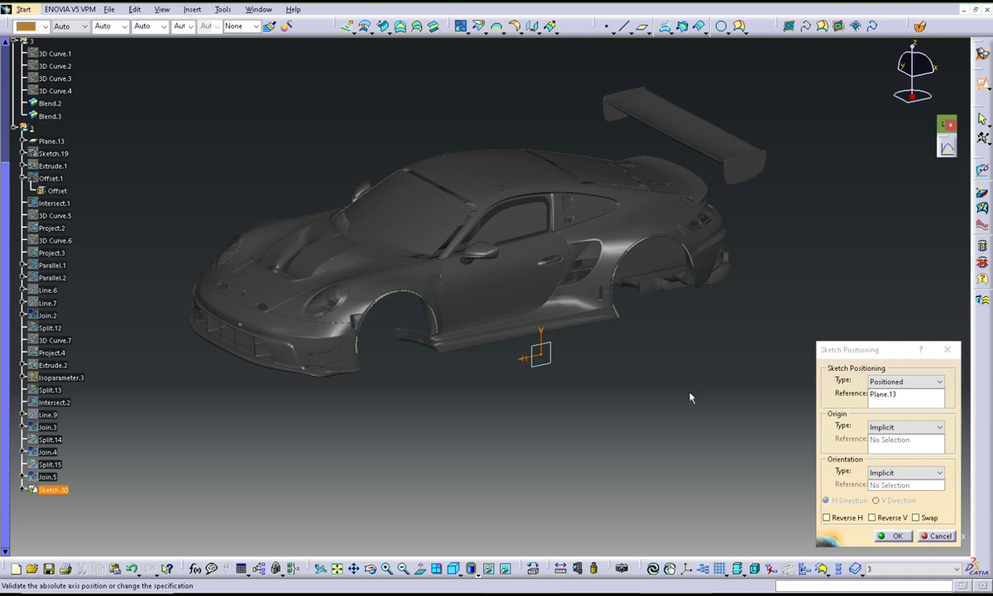
left_click(859, 518)
left_click(896, 536)
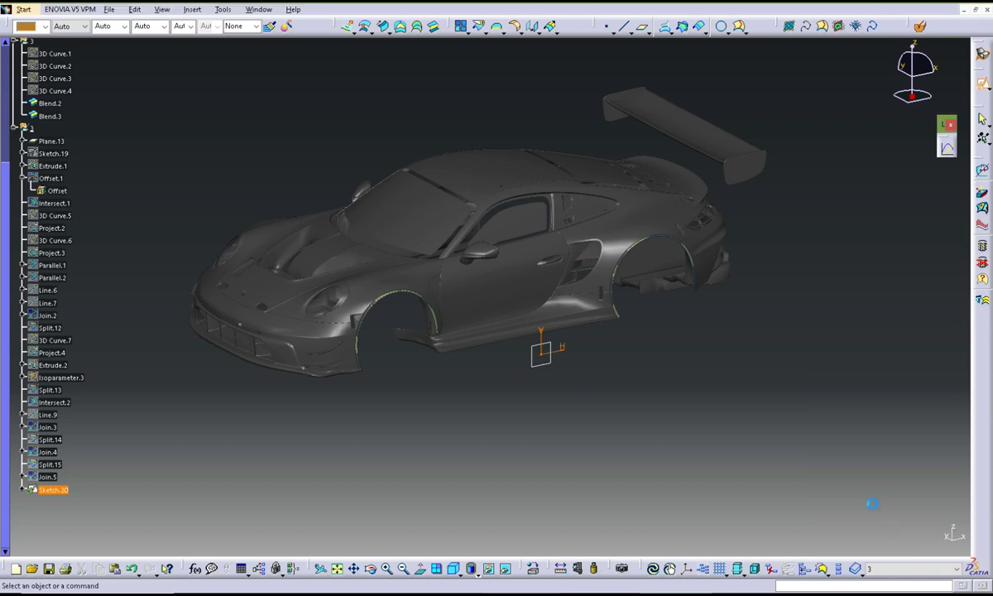
mouse_move(801, 452)
middle_mouse_down("ctrl")
mouse_move(565, 330)
mouse_move(758, 376)
middle_mouse_up("ctrl")
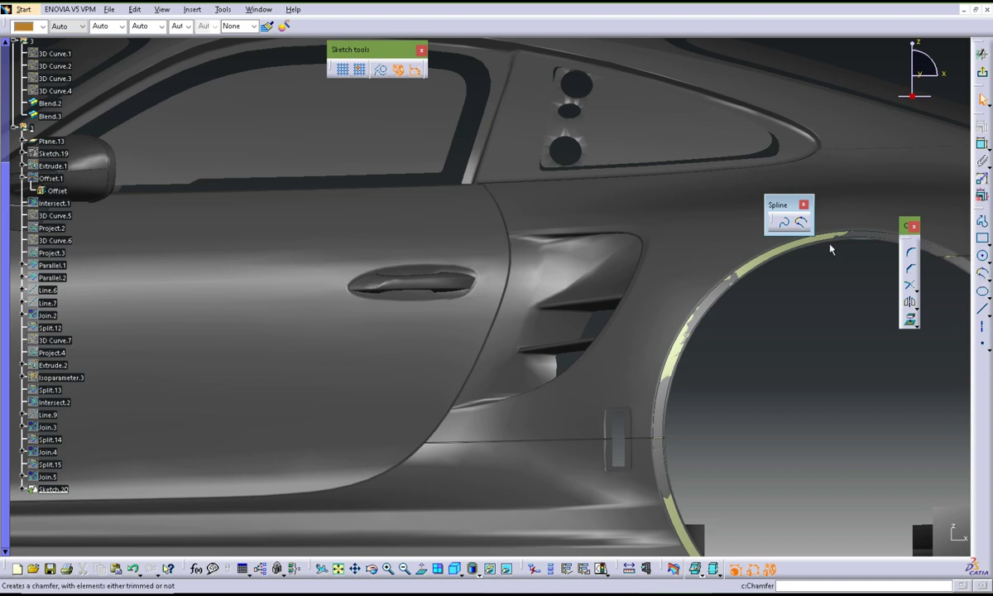
Draw splines along the vent's top edge and lower edge
left_click(785, 225)
middle_click_drag(488, 211, 399, 260, "ctrl")
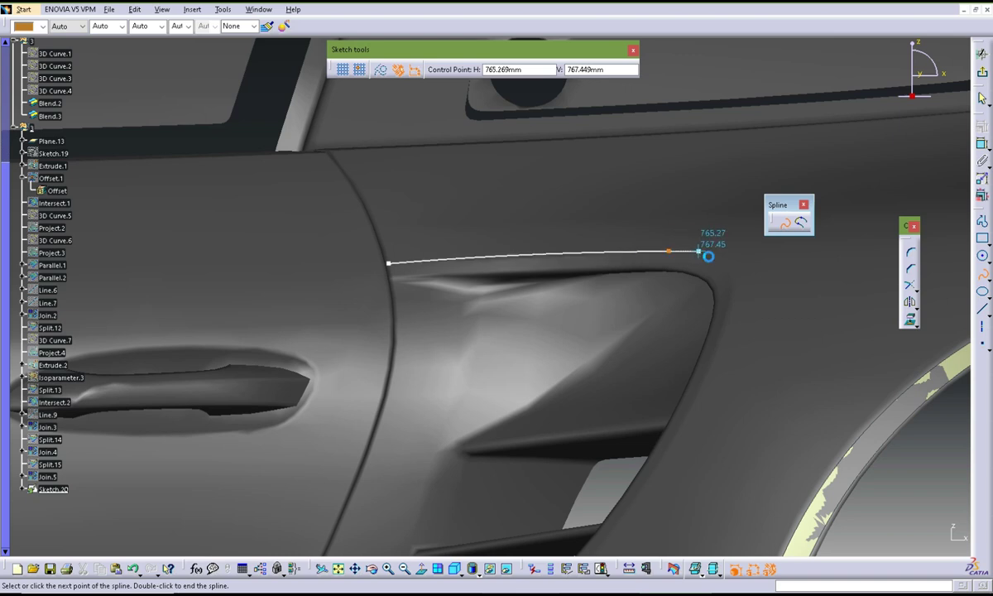
double_click(670, 253)
mouse_move(686, 394)
middle_mouse_down()
mouse_move(708, 255)
mouse_move(703, 285)
middle_mouse_up()
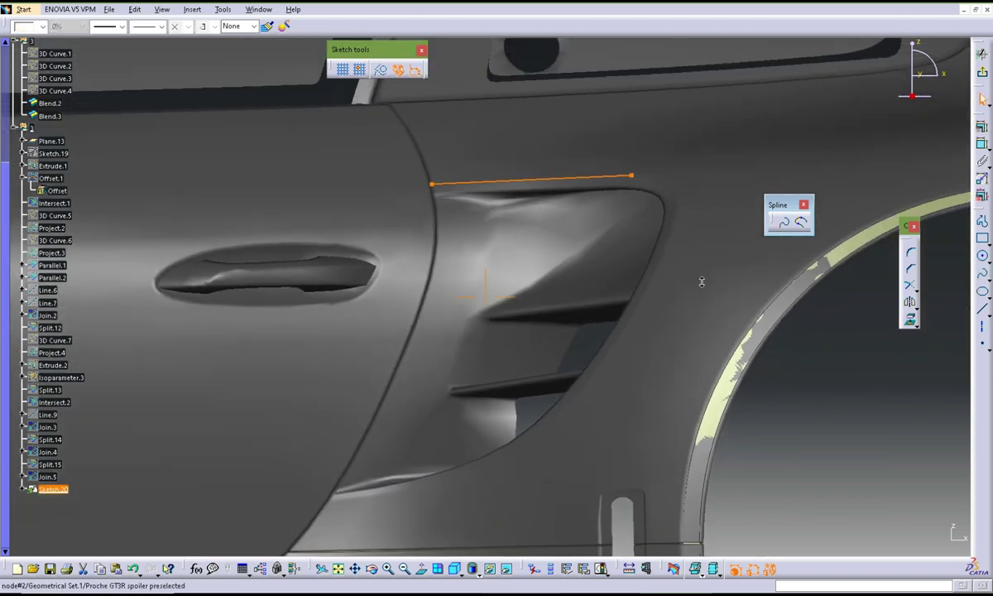
left_click(785, 225)
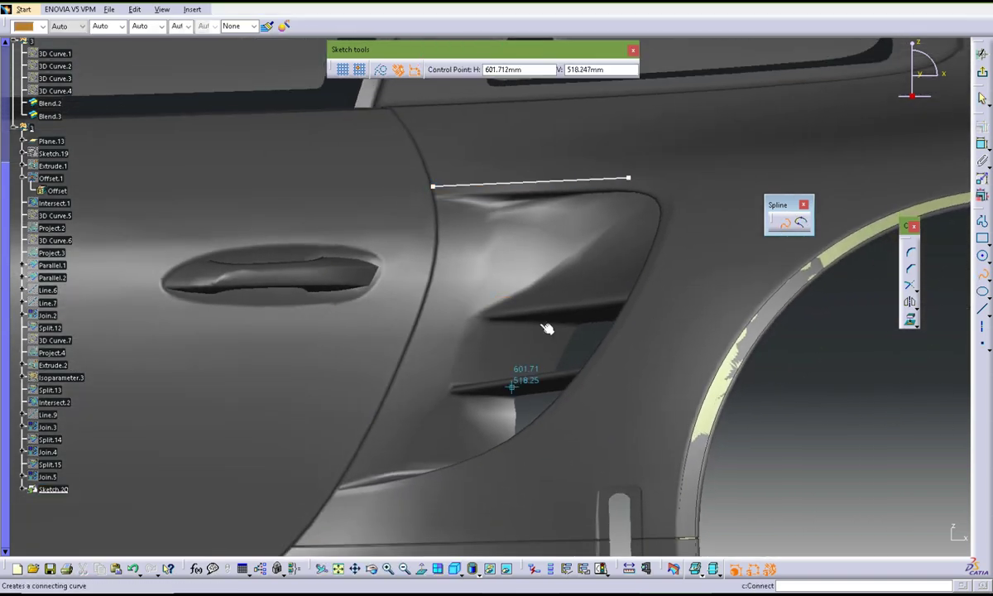
middle_click_drag(543, 326, 557, 244, "ctrl")
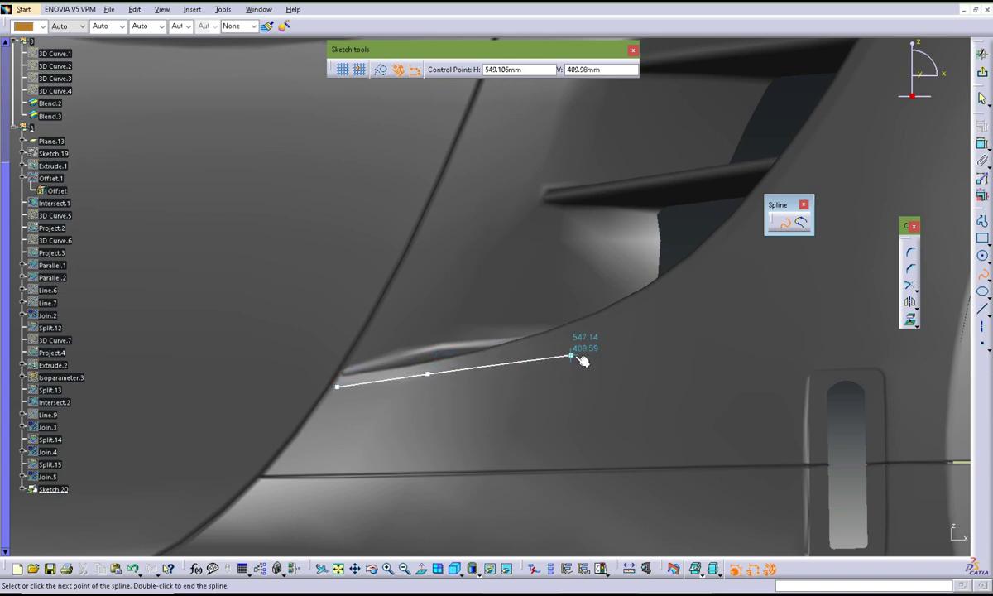
double_click(602, 333)
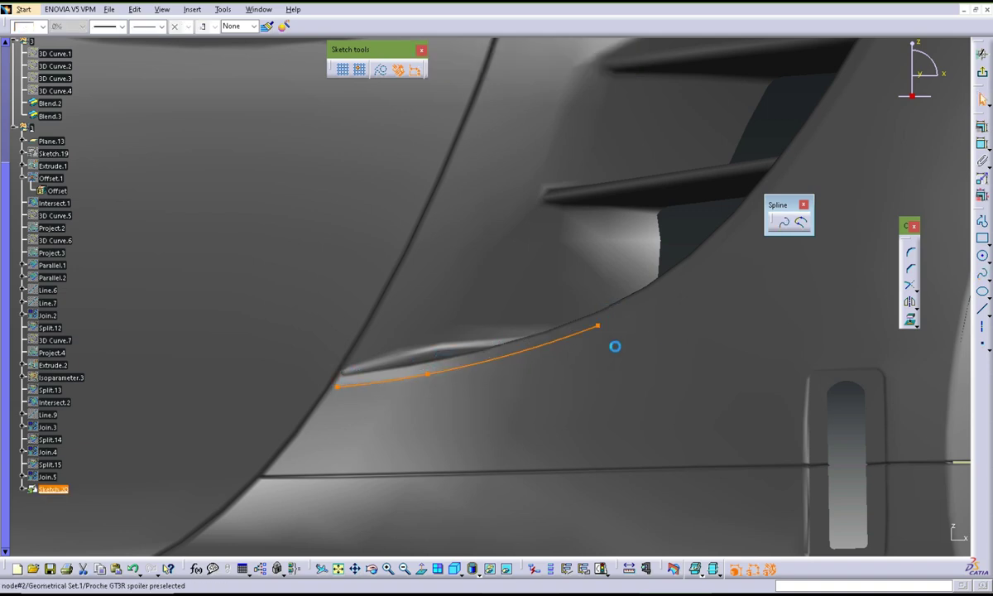
mouse_move(614, 346)
middle_mouse_down("ctrl")
mouse_move(620, 282)
mouse_move(675, 325)
middle_mouse_up("ctrl")
Trace splines along the vent's rear edge up to its top corner
left_click(784, 221)
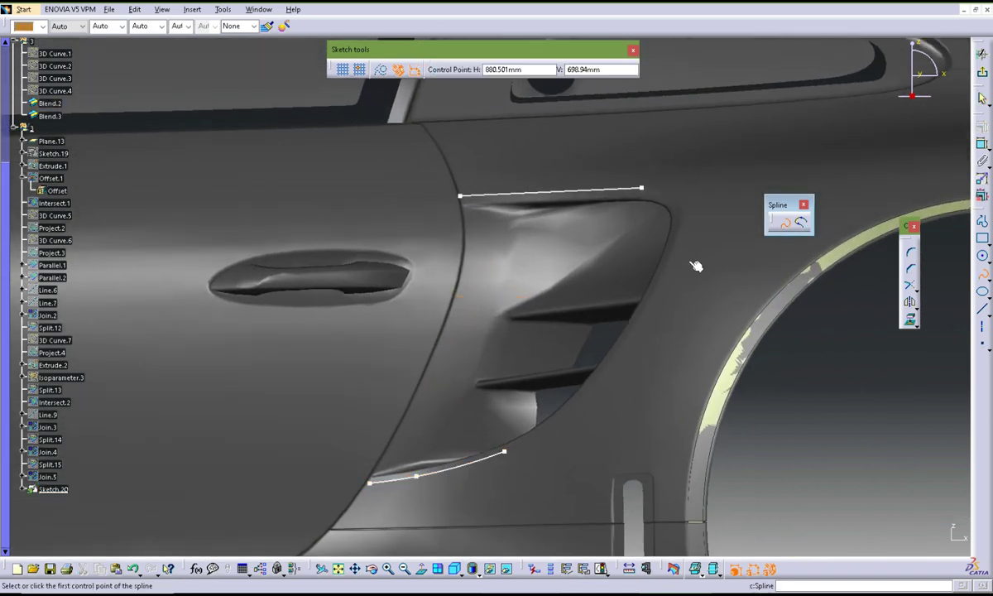
mouse_move(701, 273)
middle_mouse_down("ctrl")
mouse_move(643, 271)
mouse_move(723, 261)
middle_mouse_up("ctrl")
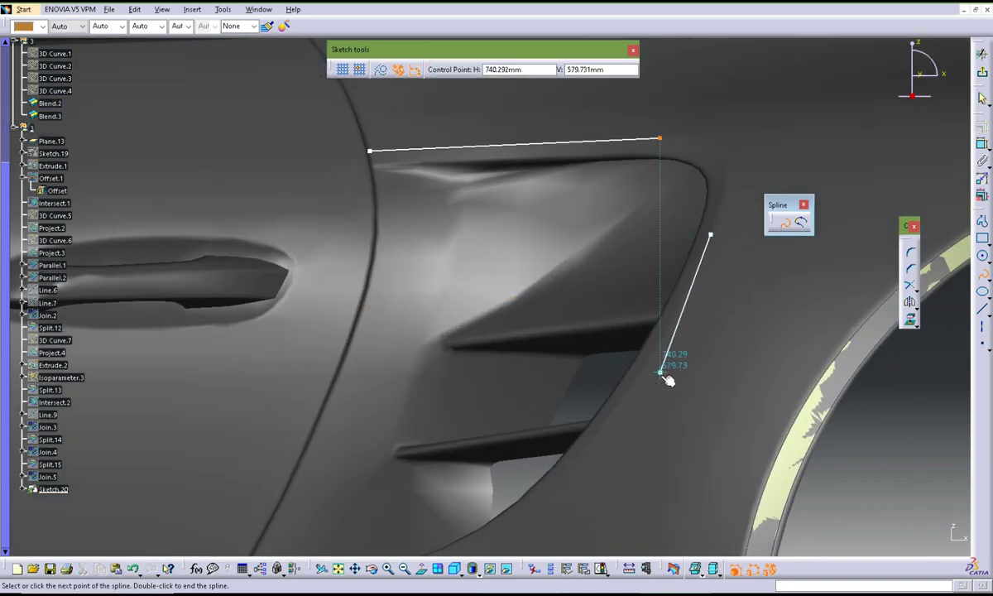
middle_click_drag(667, 380, 654, 322)
left_click(560, 432)
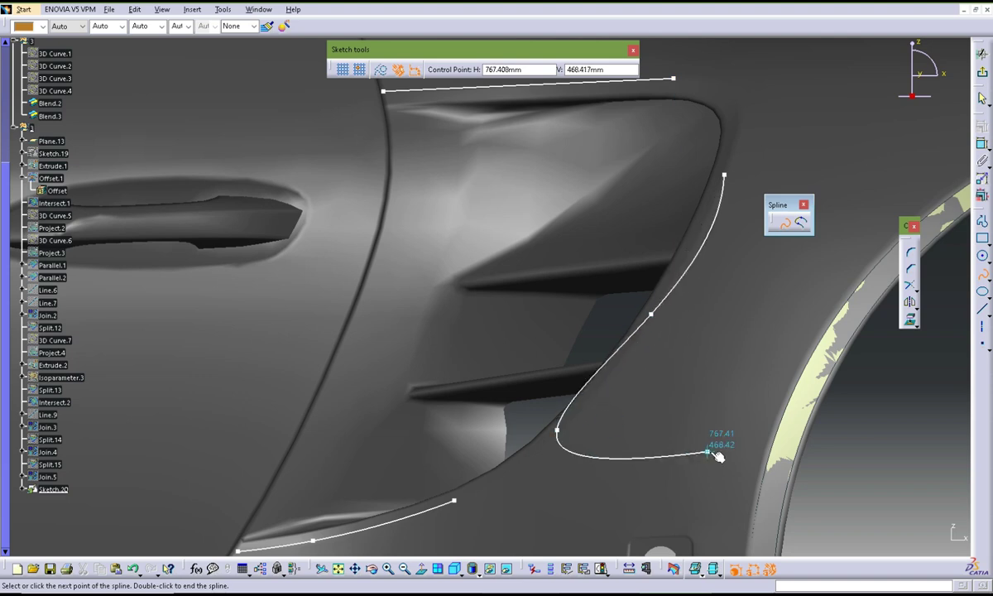
key("Escape")
middle_click_drag(607, 530, 606, 500, "ctrl")
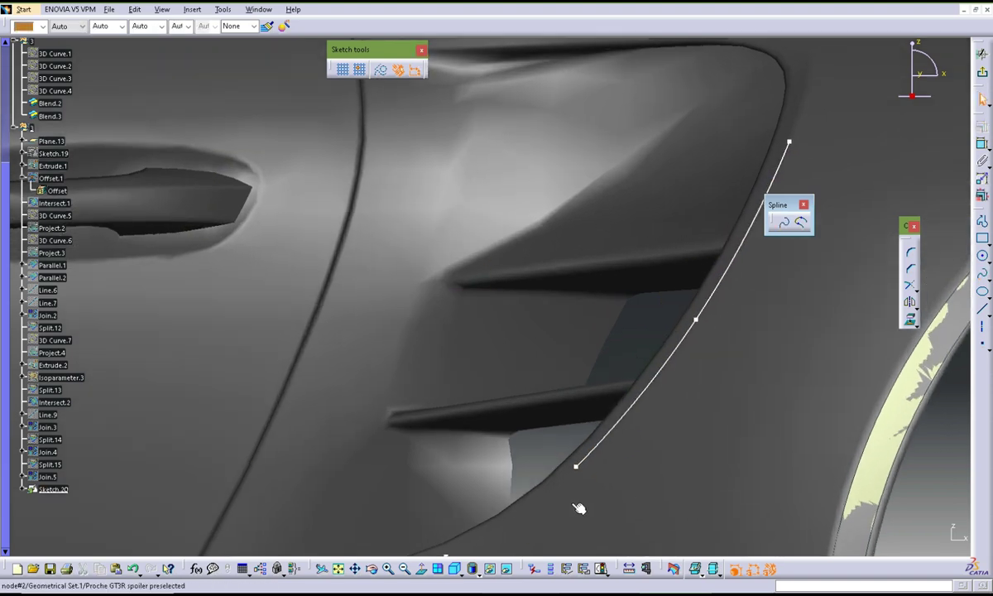
middle_click_drag(698, 379, 892, 315, "ctrl")
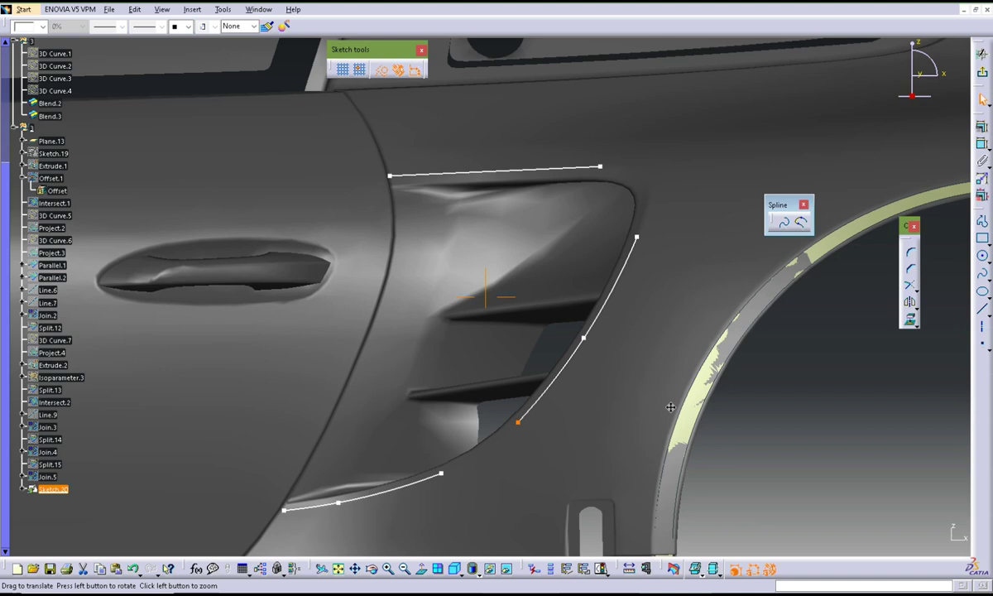
left_click(789, 229)
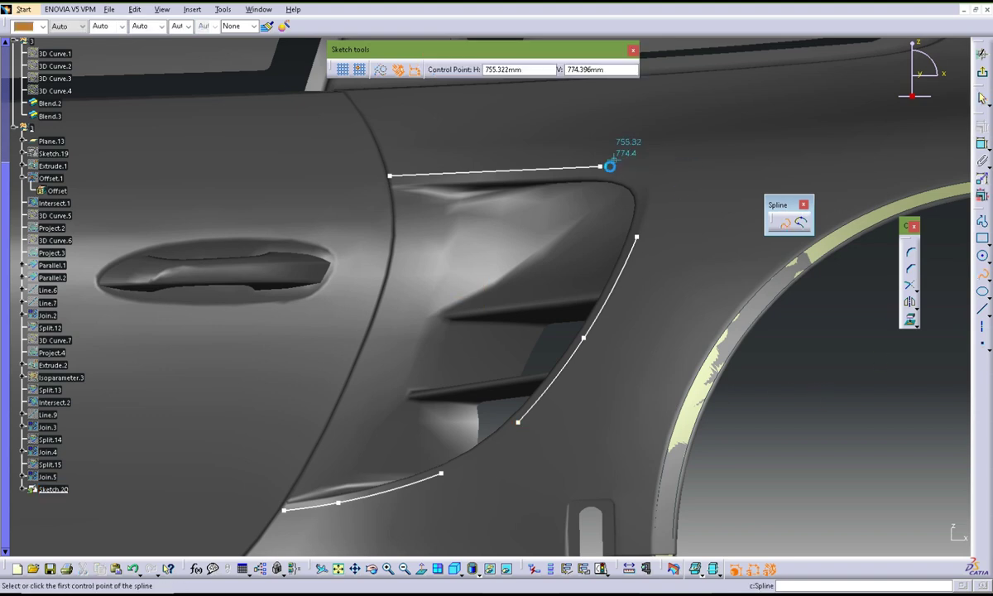
double_click(594, 171)
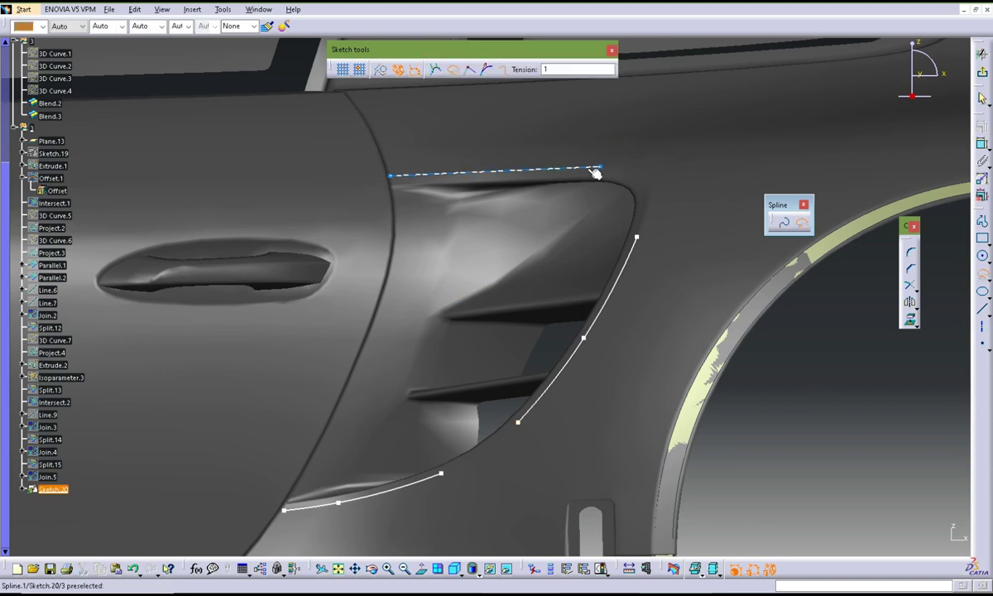
Link the top line to the rear spline with a Connect Curve
left_click(642, 249)
double_click(656, 205)
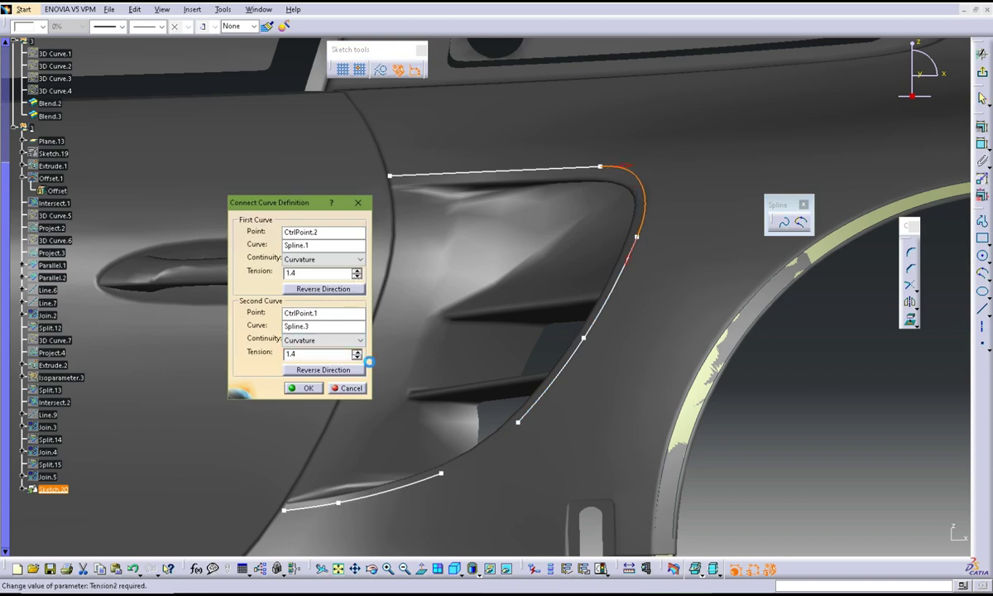
left_click(307, 389)
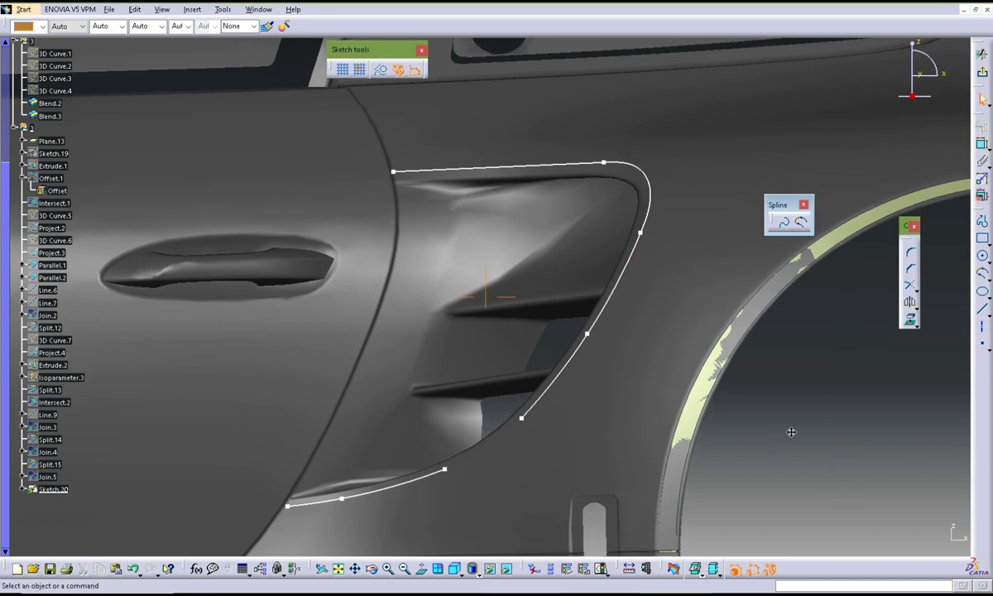
middle_click_drag(842, 483, 818, 446)
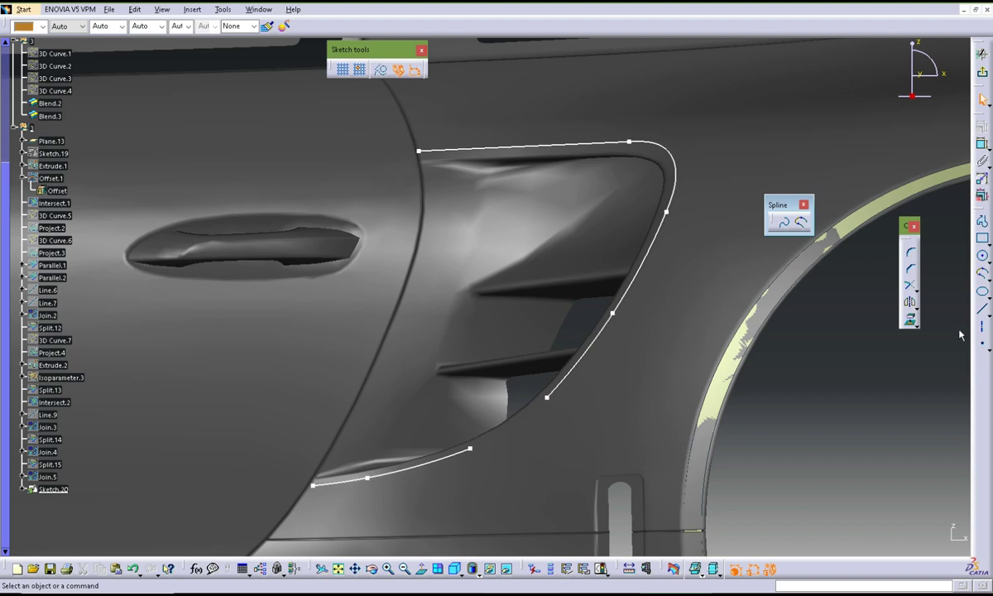
Connect the lower vent curve onto the main vent spline
left_click(802, 221)
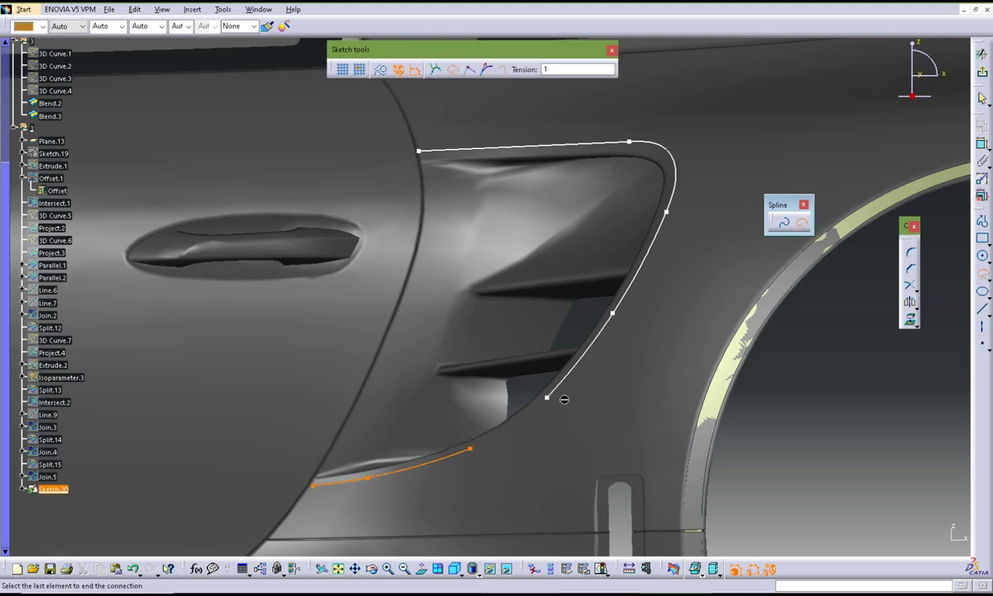
middle_click_drag(638, 446, 669, 398)
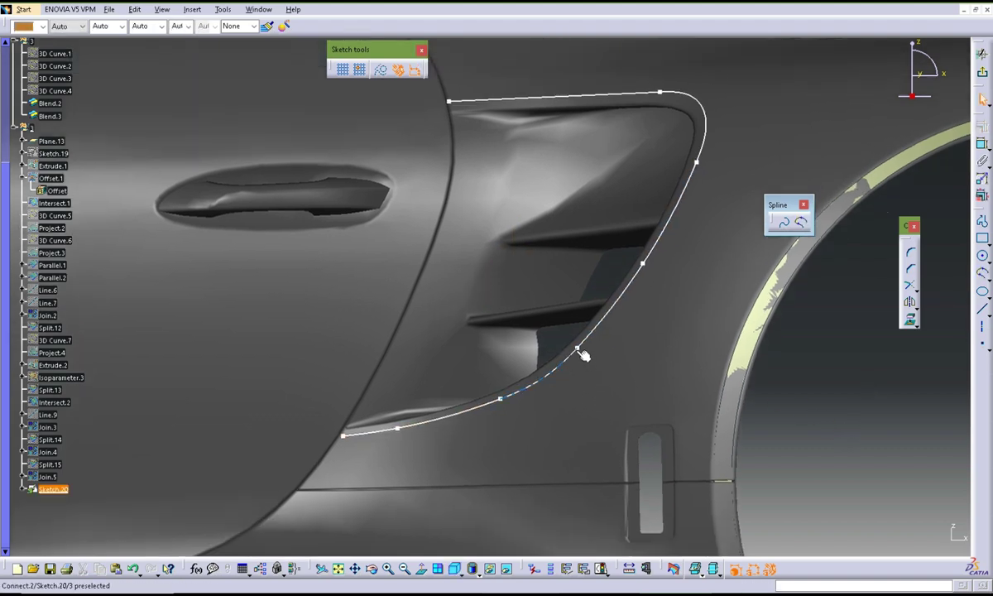
mouse_move(583, 356)
middle_mouse_down()
mouse_move(550, 379)
mouse_move(561, 366)
middle_mouse_up()
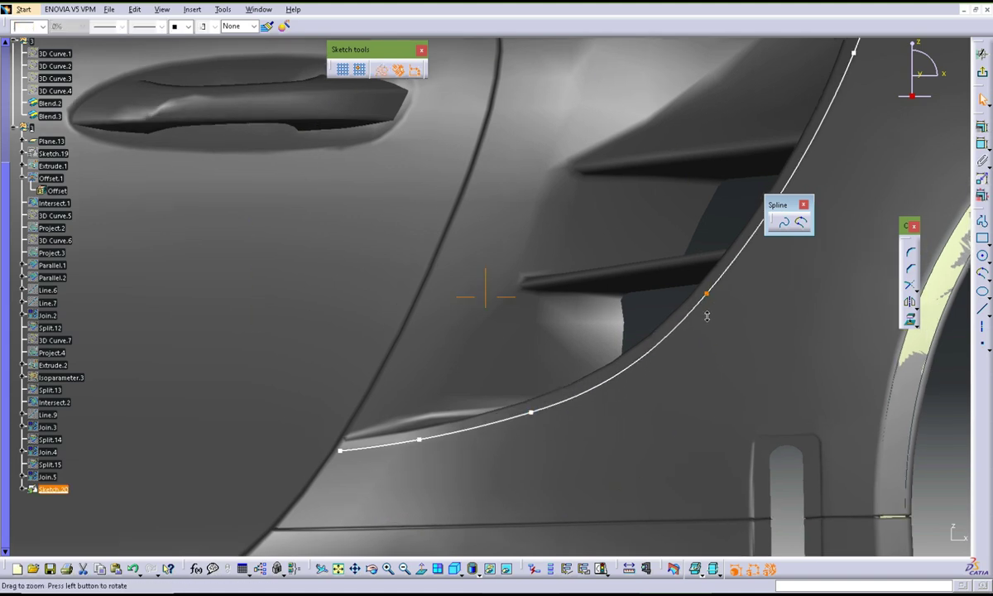
middle_click_drag(543, 288, 834, 389)
left_click(880, 405)
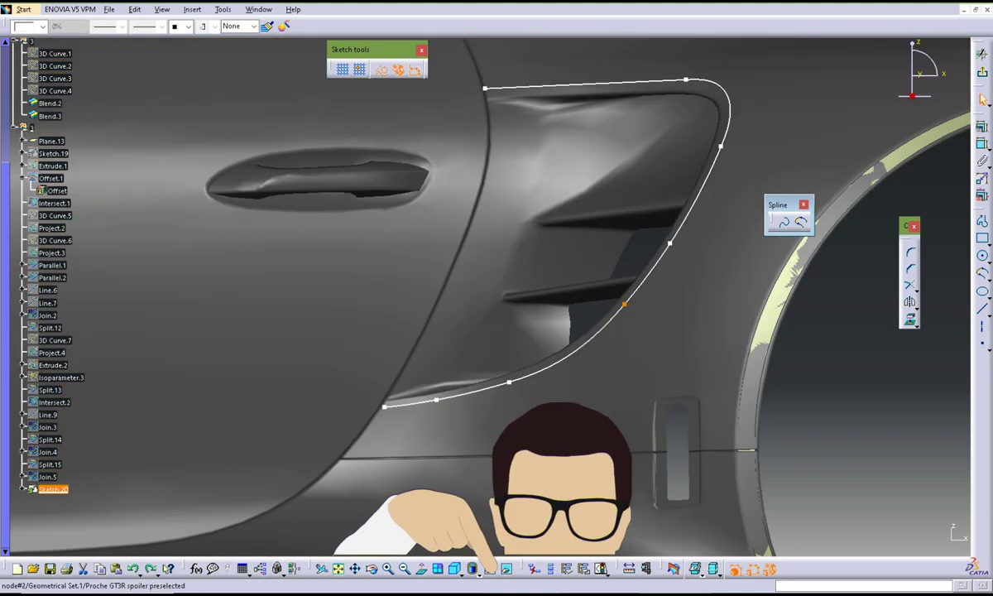
Add control points on the connecting and lower curves to smooth the outline
middle_click_drag(828, 473, 422, 406)
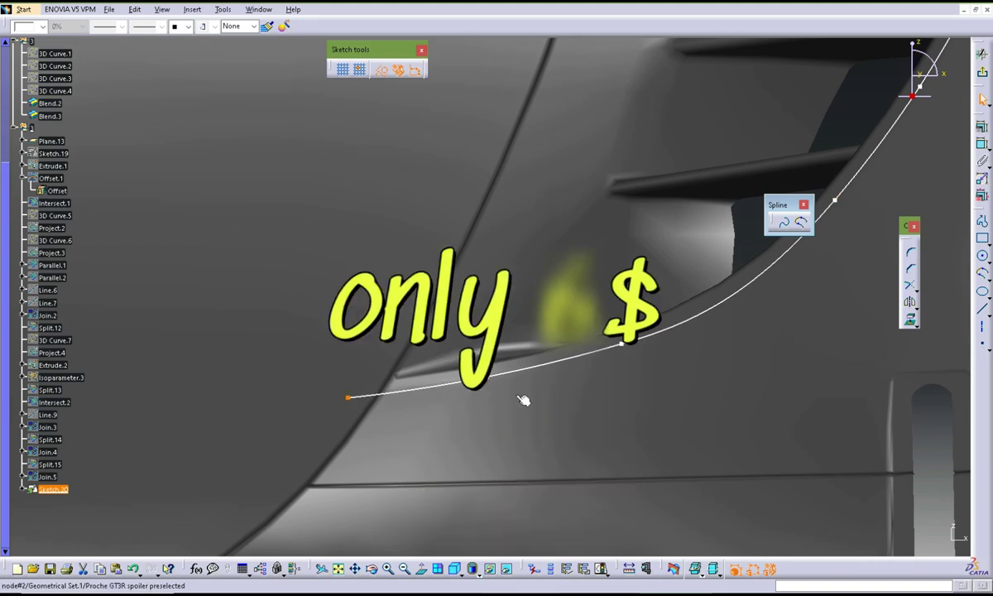
left_click(494, 383)
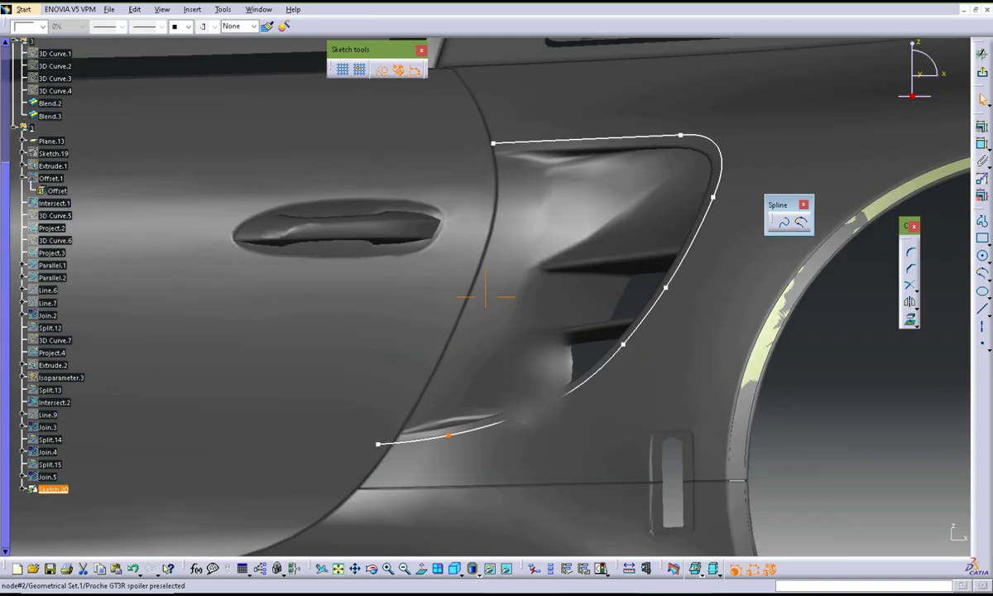
left_click(516, 416)
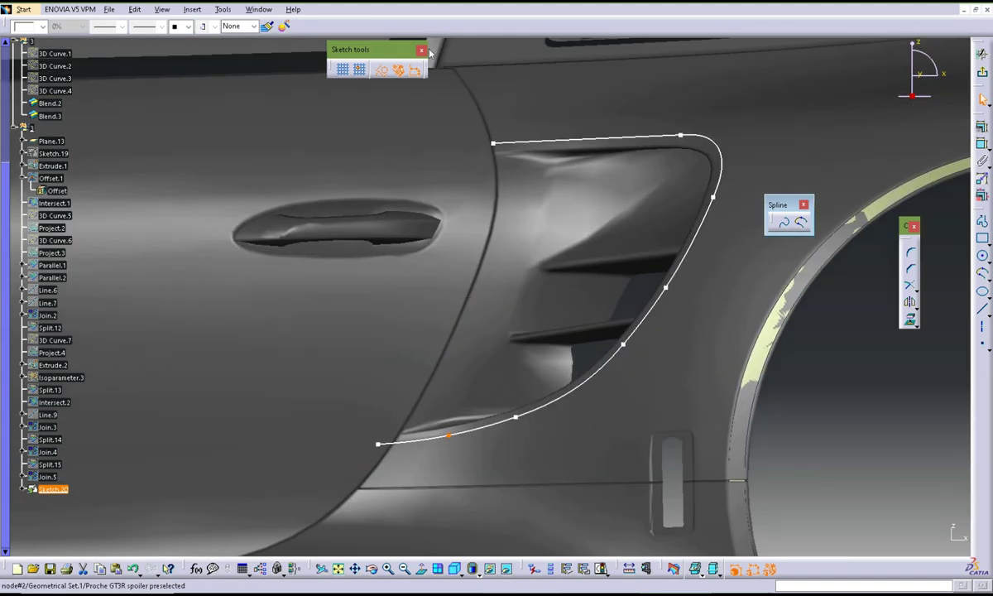
middle_click_drag(500, 149, 484, 262, "ctrl")
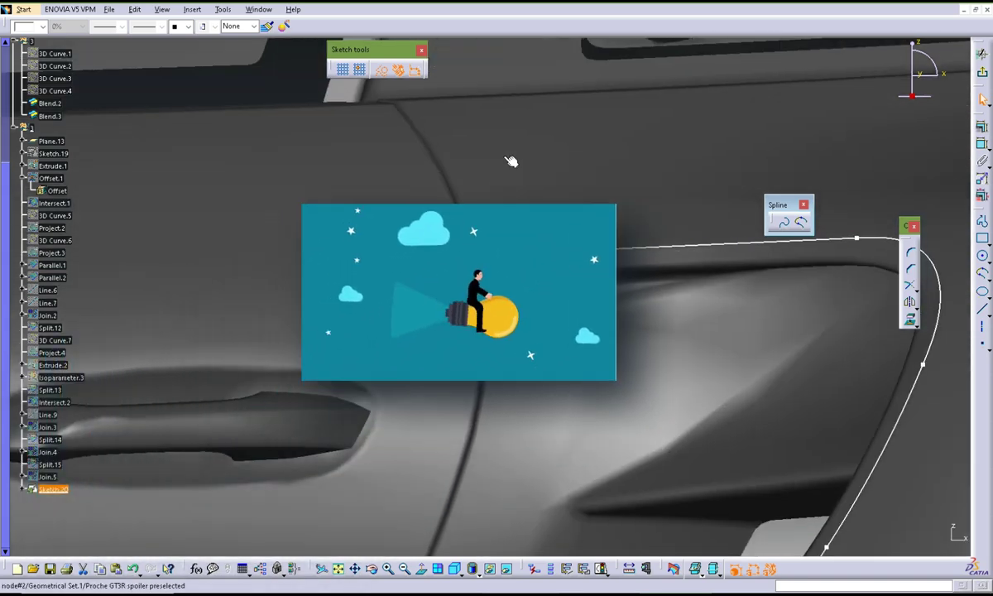
middle_click_drag(510, 161, 510, 115, "ctrl")
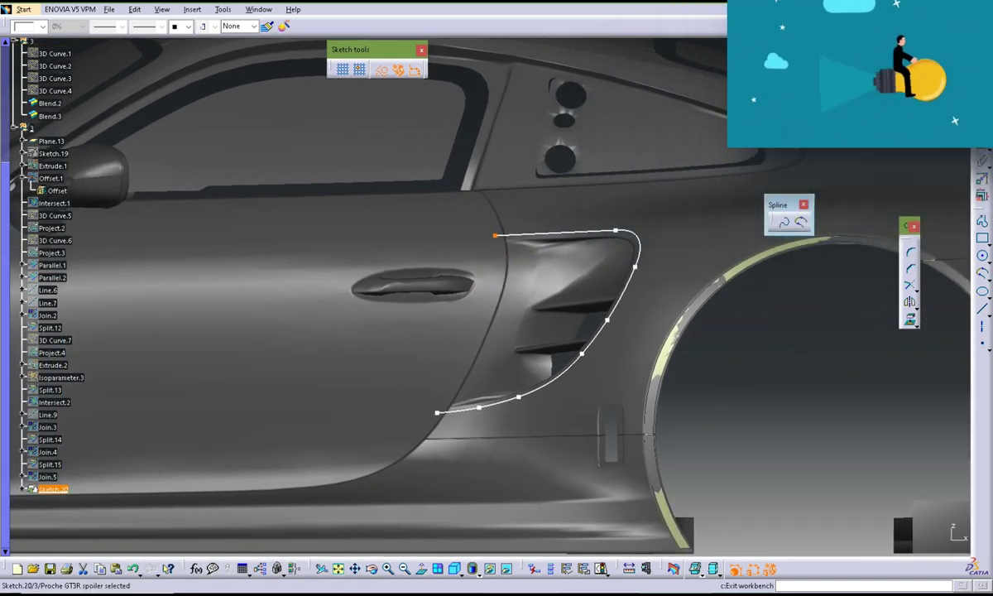
Exit the Sketch.20 workbench, then zoom and rotate to inspect the vent part
left_click(982, 158)
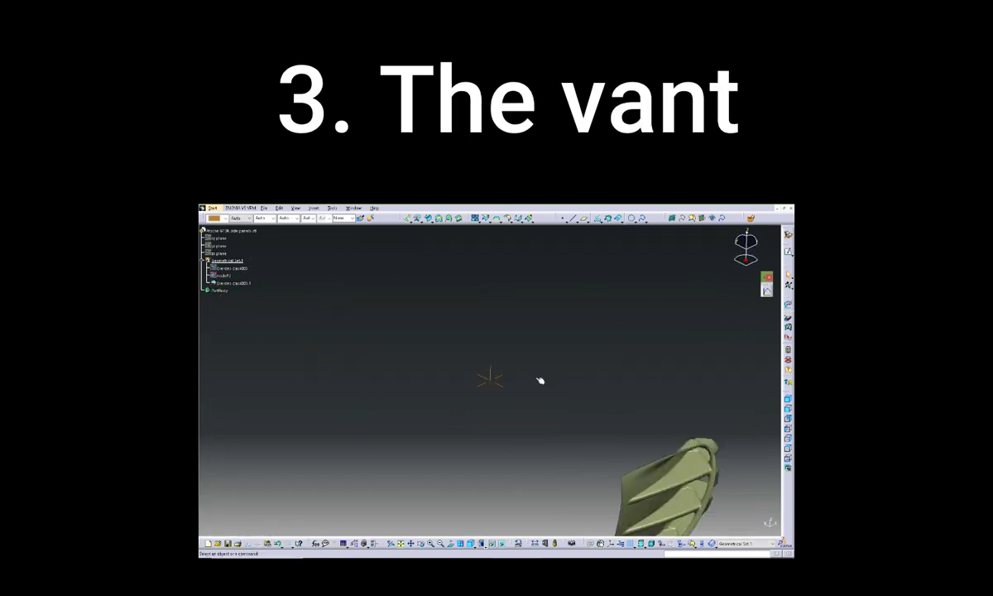
middle_click_drag(438, 386, 421, 403)
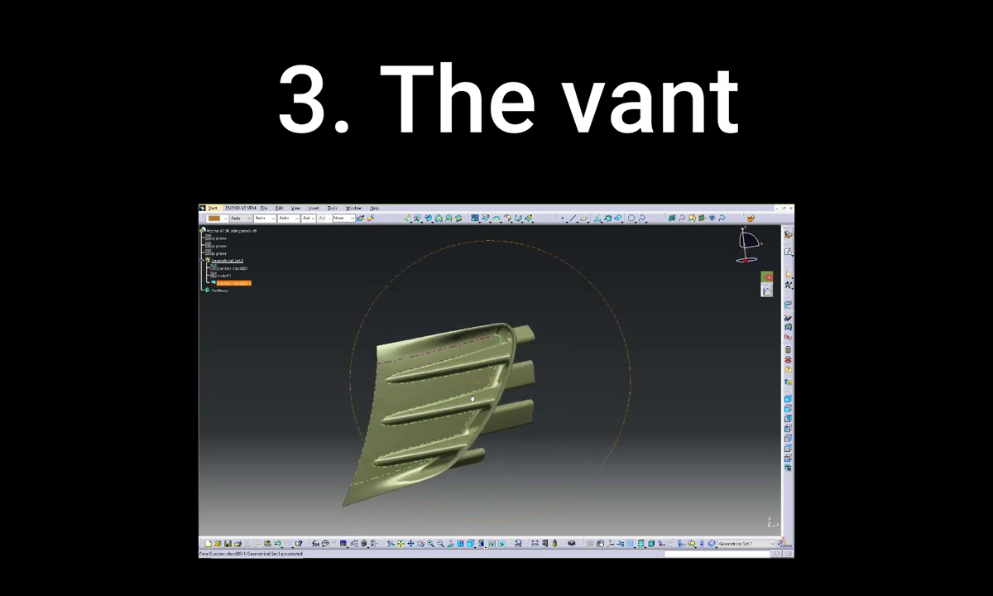
middle_click_drag(485, 395, 488, 363)
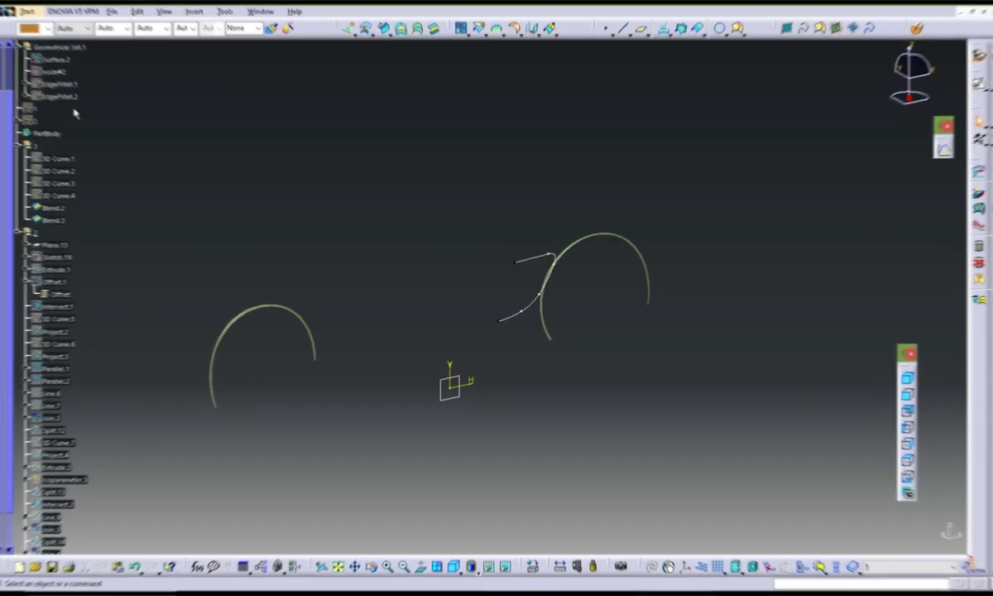
Enlarge the car body and toggle Swap Visible Space on and back off
middle_click_drag(627, 343, 560, 445)
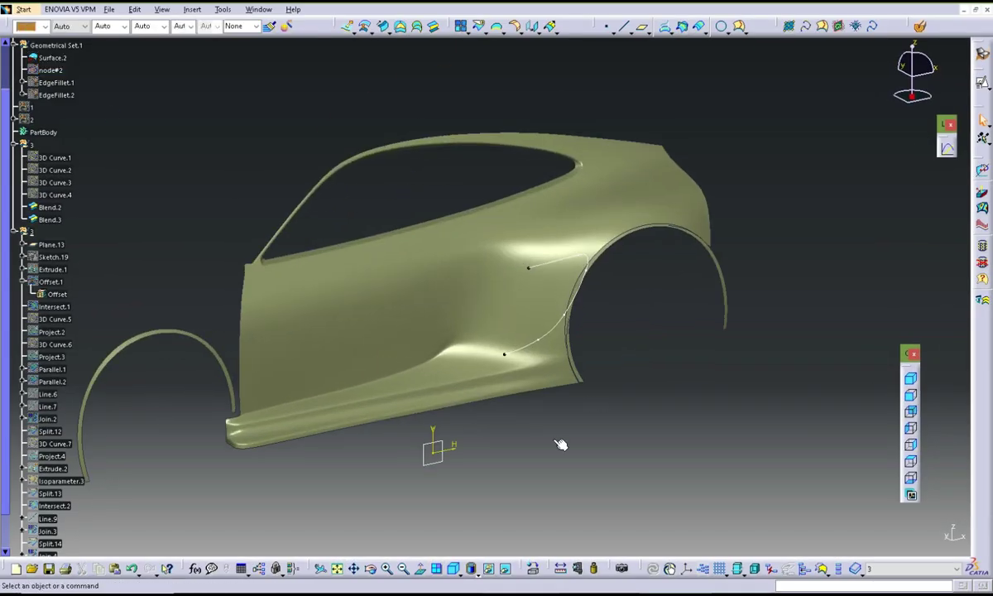
scroll(95, 394, "down", 3)
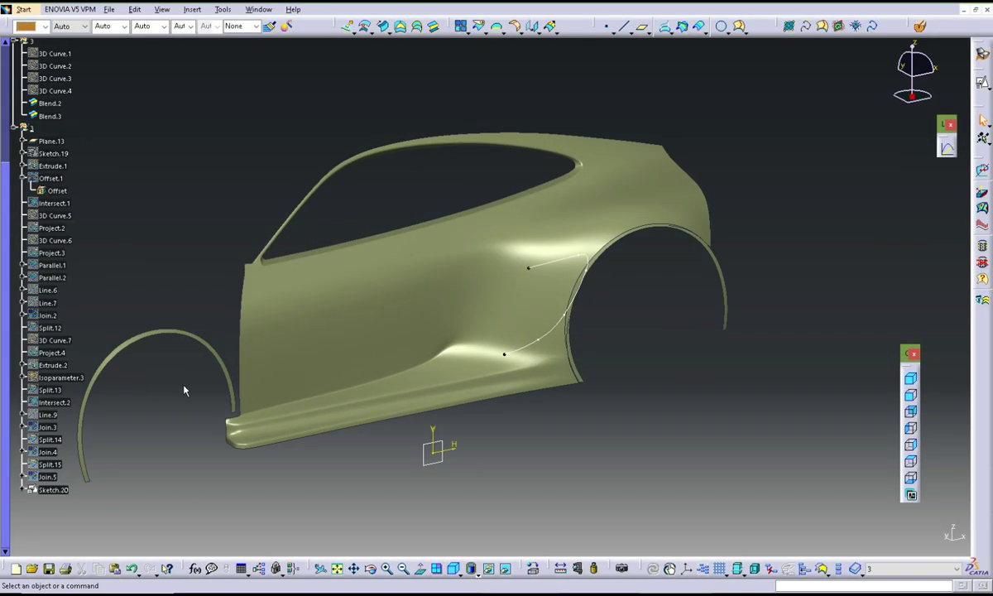
left_click(505, 569)
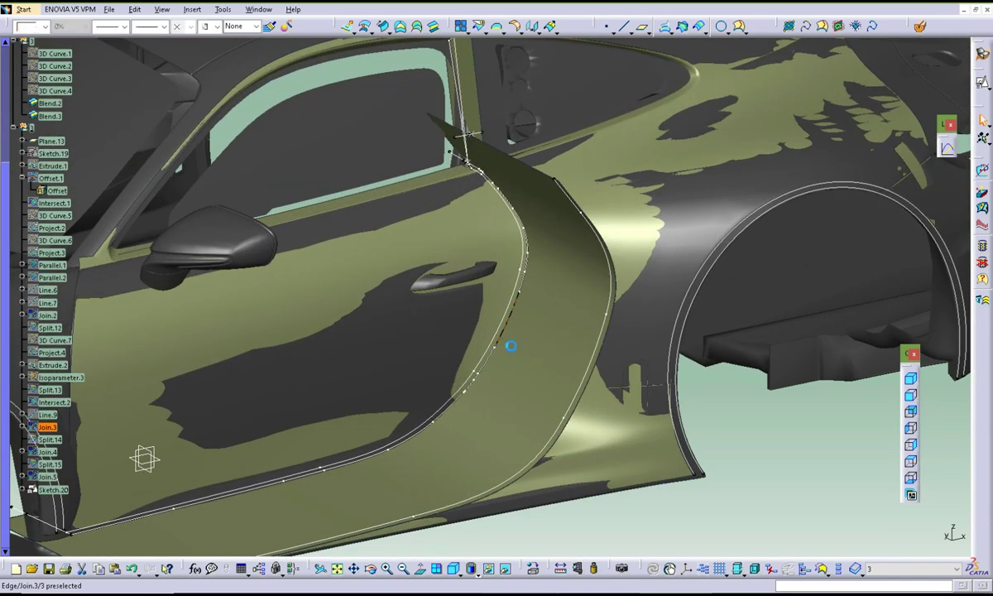
left_click(505, 569)
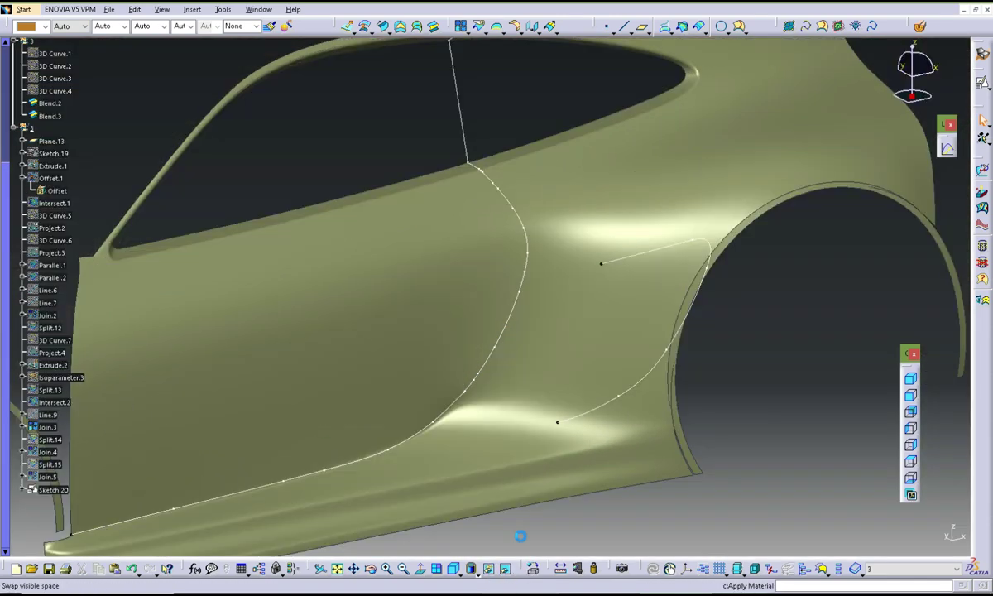
Show Join.3's parents and children and highlight its Intersect.2 parent
right_click(519, 315)
left_click(548, 492)
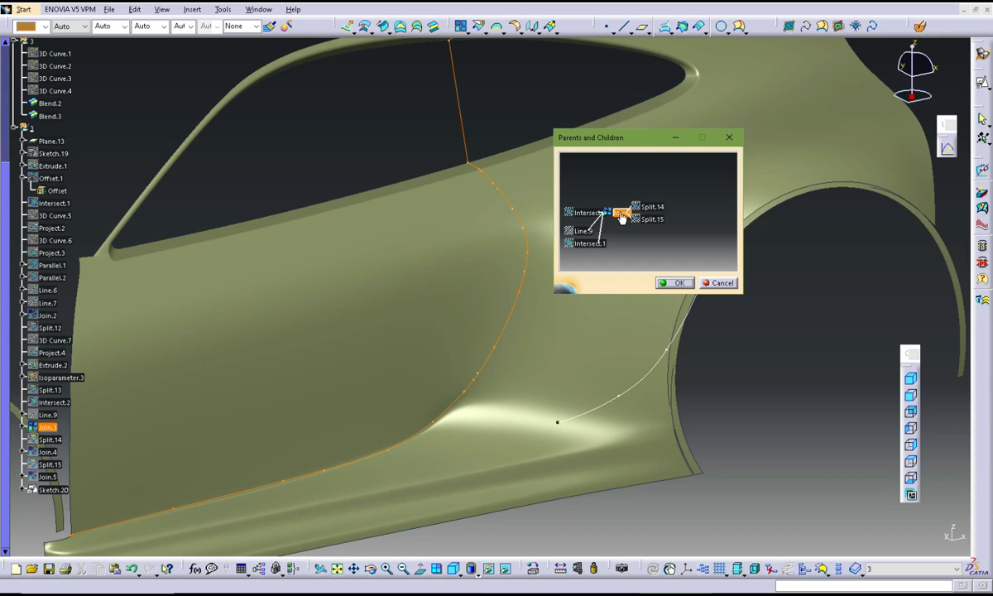
right_click(623, 218)
left_click(584, 212)
right_click(584, 213)
left_click(645, 286)
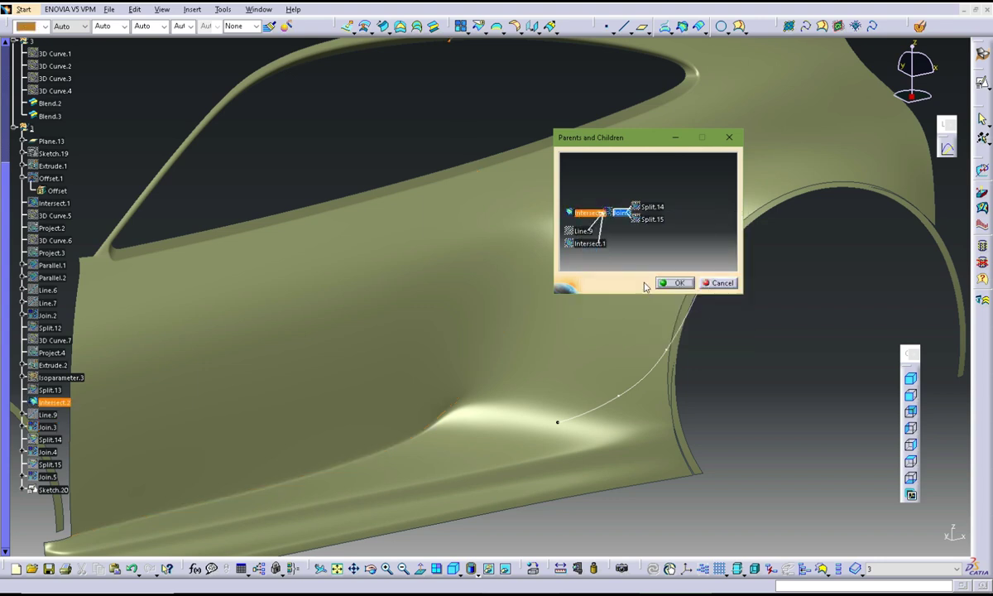
Highlight the Intersect.1 parent, then close Parents/Children and reorient the car
middle_click_drag(553, 231, 468, 256)
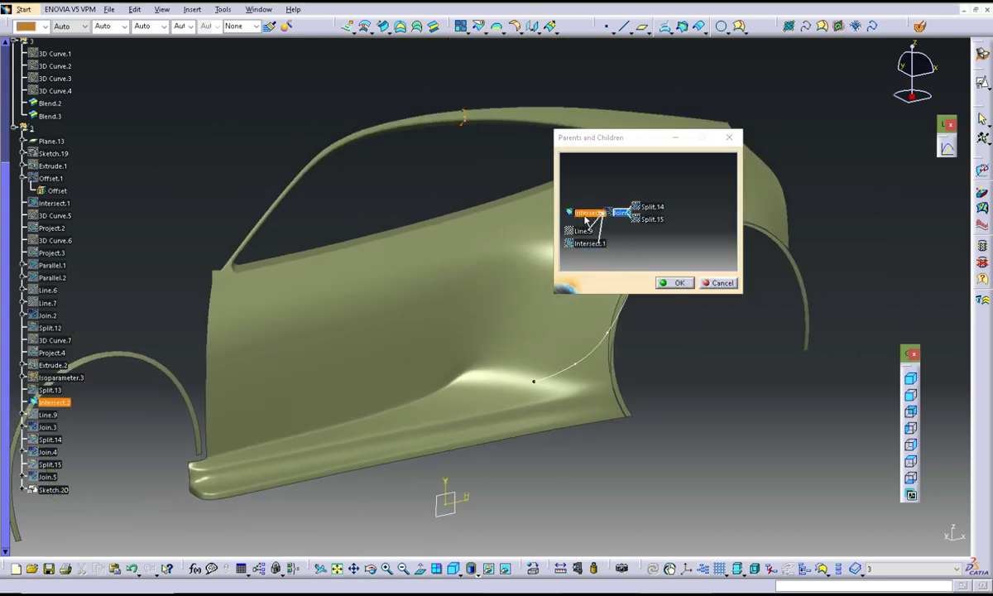
right_click(586, 217)
right_click(589, 243)
left_click(672, 291)
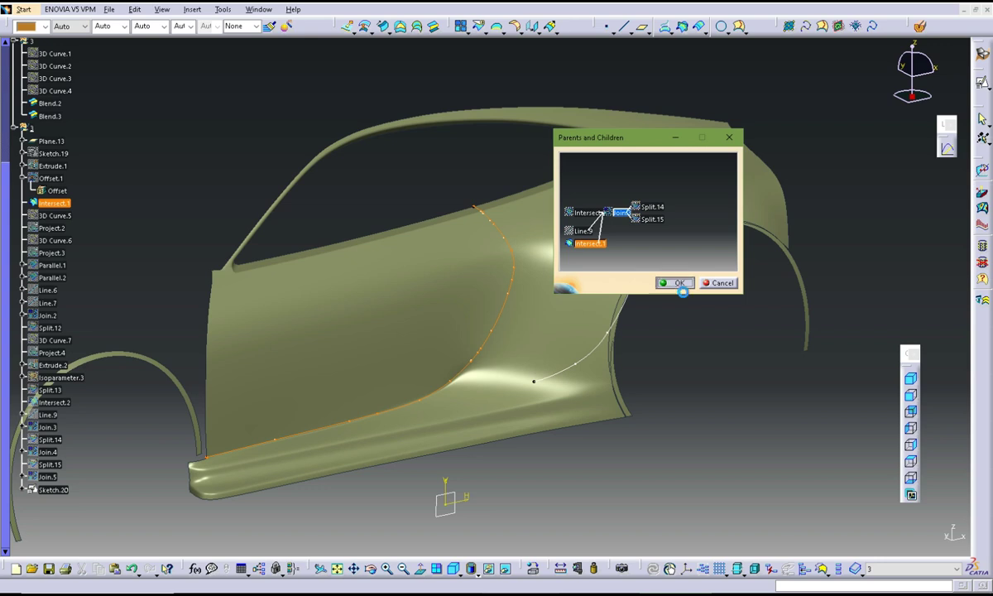
left_click(679, 284)
mouse_move(698, 346)
middle_mouse_down()
mouse_move(590, 336)
mouse_move(646, 306)
middle_mouse_up()
Project Sketch.20 onto Surface.2 along the Y Component direction, creating Project.5
left_click(667, 27)
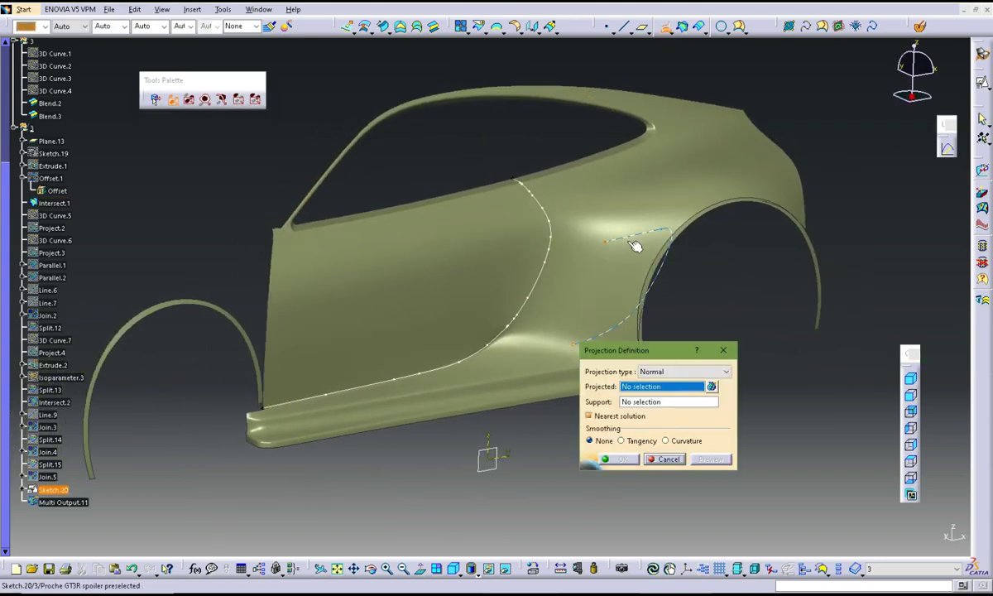
left_click(637, 237)
left_click(643, 218)
left_click(685, 378)
left_click(670, 395)
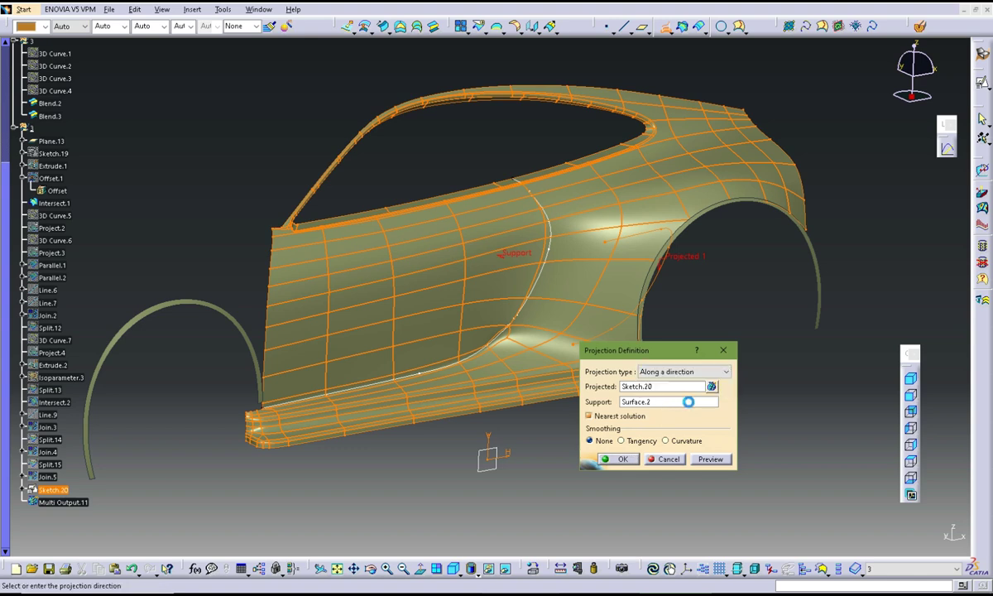
right_click(662, 417)
left_click(693, 488)
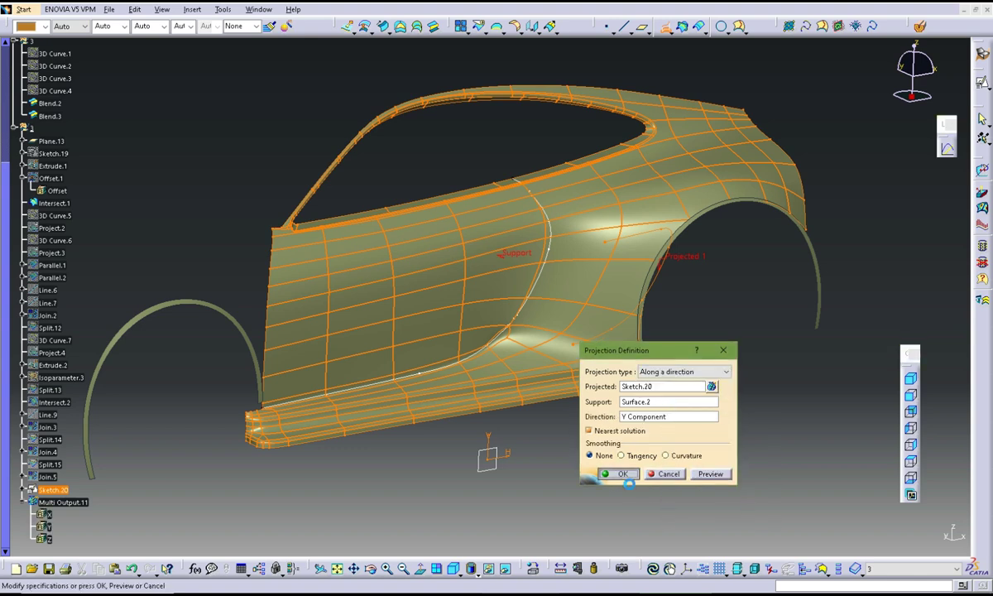
mouse_move(634, 391)
middle_mouse_down()
mouse_move(698, 337)
mouse_move(603, 330)
mouse_move(477, 292)
mouse_move(619, 323)
middle_mouse_up()
mouse_move(714, 360)
middle_mouse_down()
mouse_move(678, 350)
mouse_move(629, 273)
middle_mouse_up()
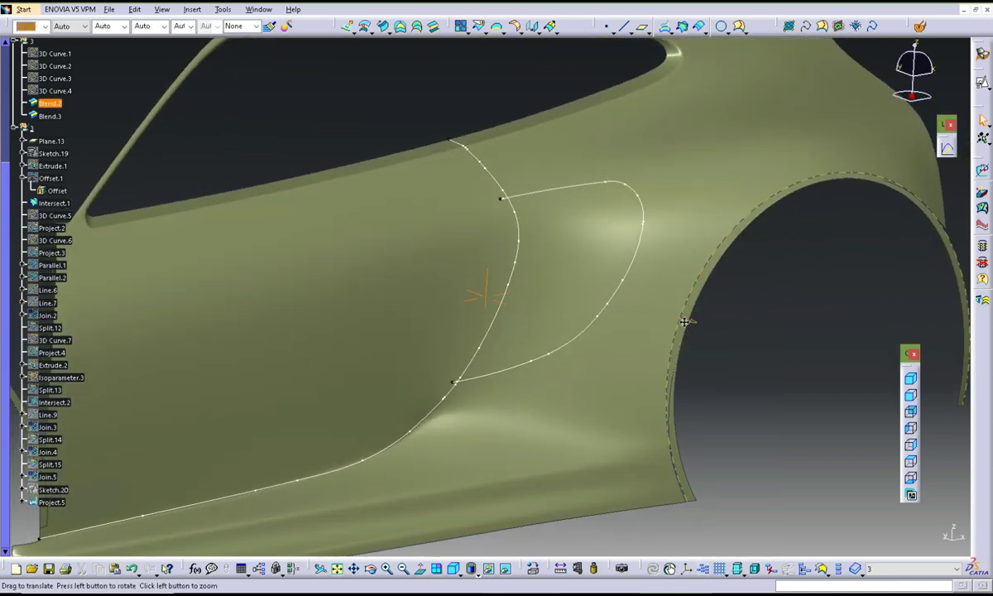
left_click(485, 31)
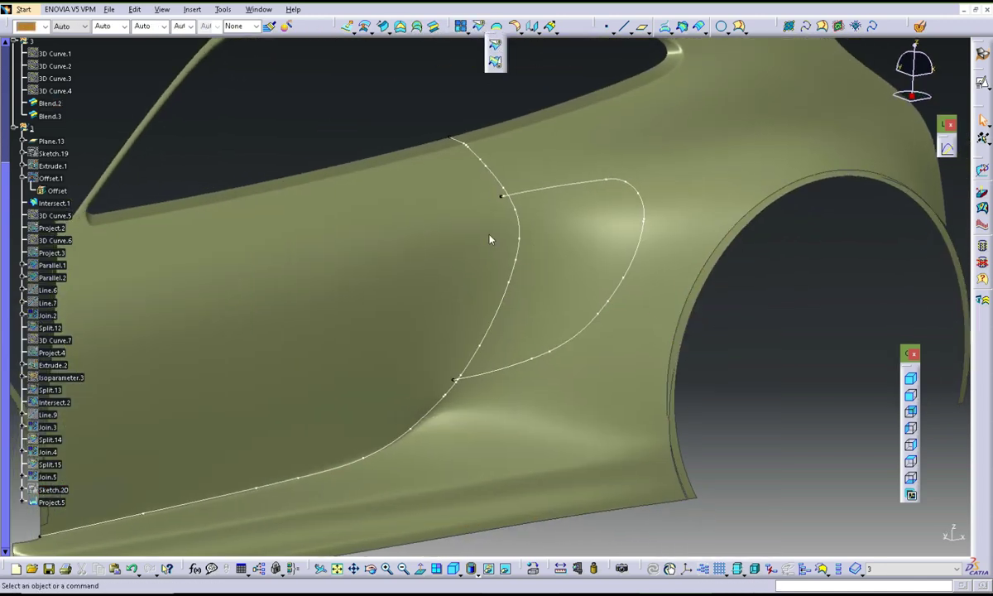
Create Parallel.3, a flipped 20 mm offset of the projected vent curve with curvature smoothing
left_click(700, 26)
left_click(560, 188)
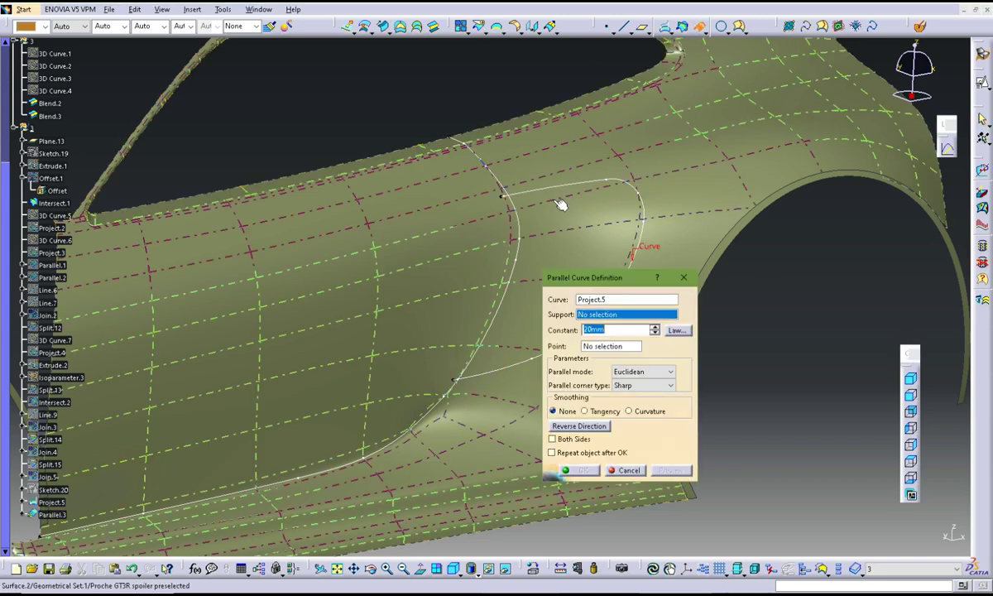
middle_click_drag(566, 214, 507, 134)
left_click(601, 425)
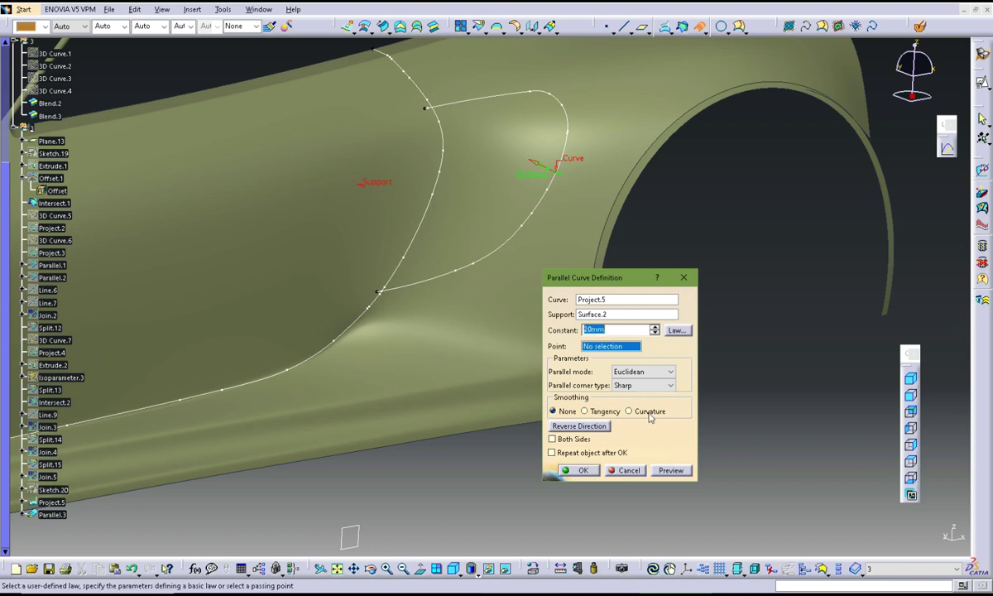
type("5")
left_click(643, 414)
left_click(585, 503)
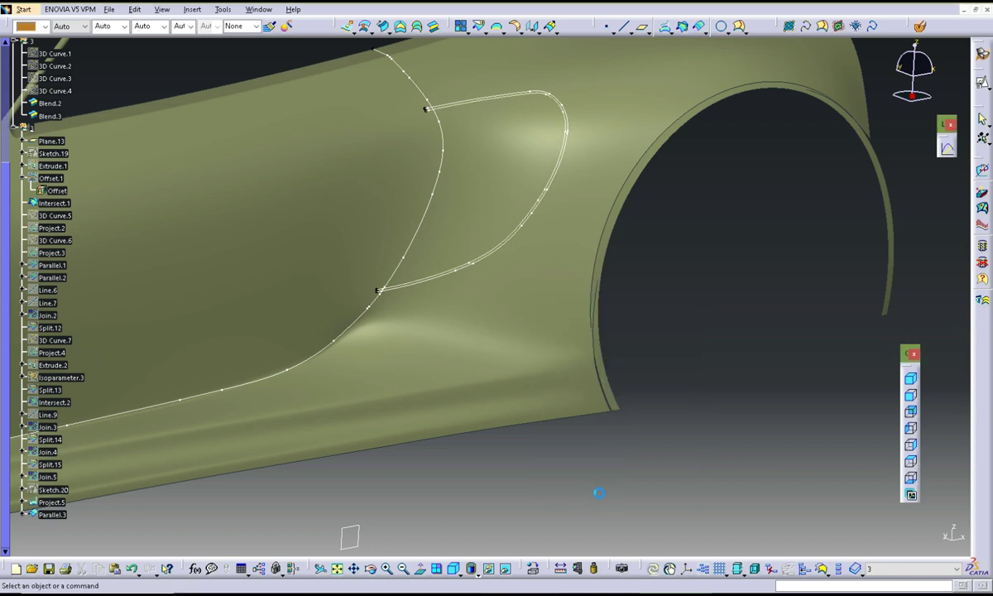
mouse_move(698, 333)
middle_mouse_down()
mouse_move(683, 388)
mouse_move(698, 339)
middle_mouse_up()
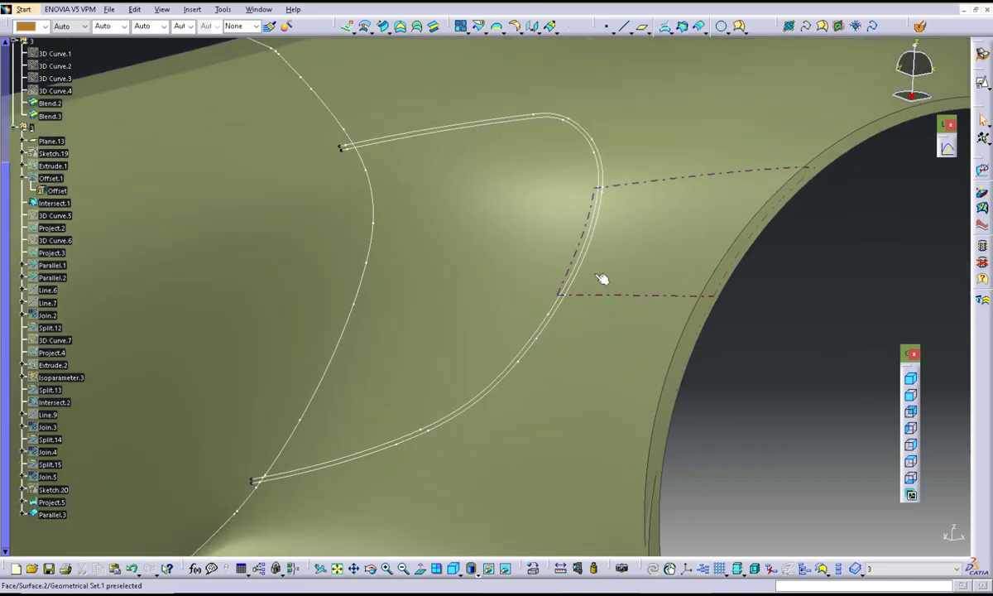
middle_click_drag(603, 279, 460, 35)
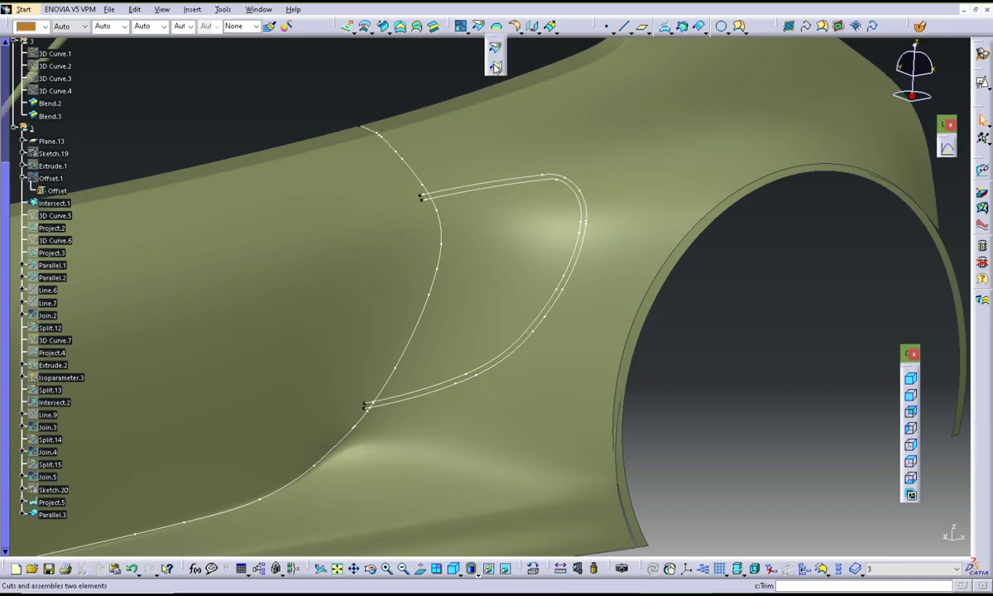
Trim Project.5 with Intersect.1 into the closed vent outline Trim.1
left_click(495, 66)
left_click(483, 190)
left_click(447, 244)
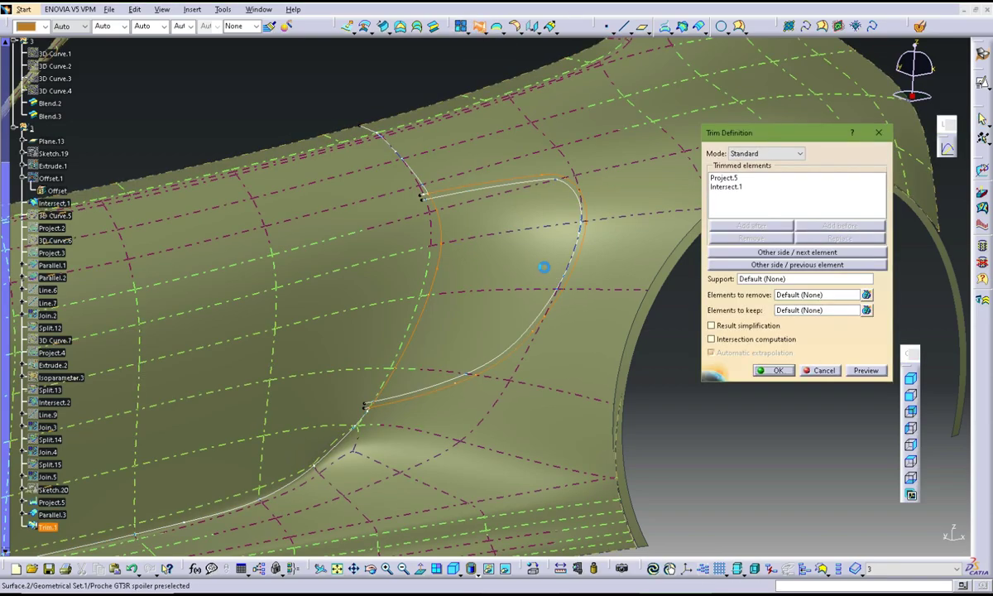
left_click(774, 371)
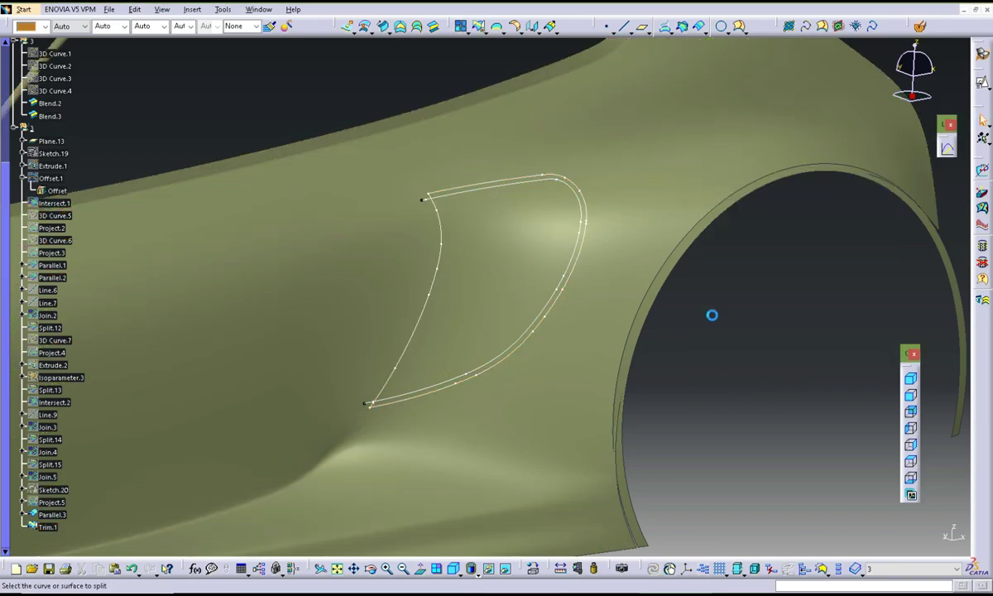
left_click(621, 210)
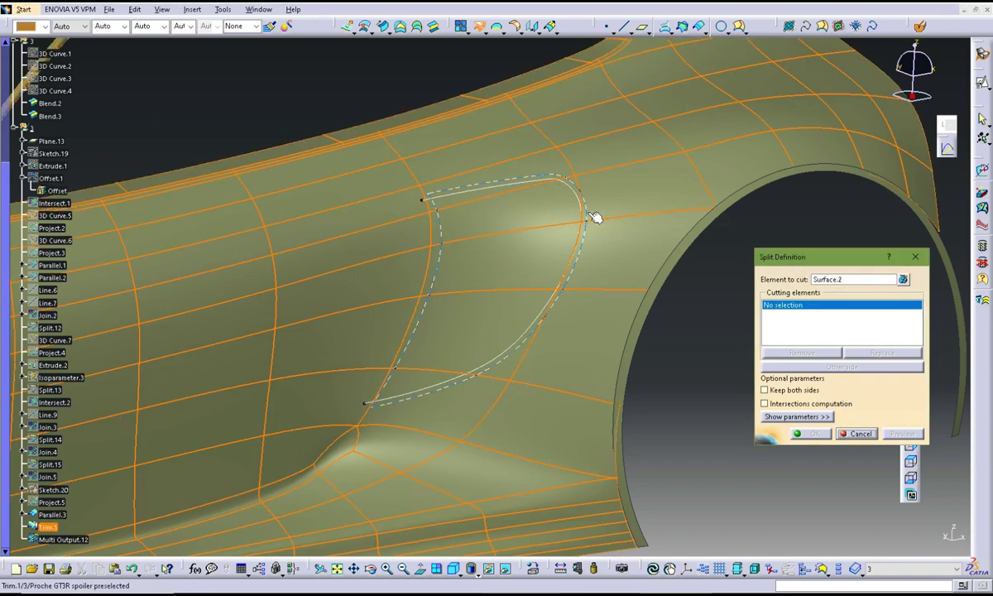
Split Surface.2 with Trim.1 to open the vent
left_click(592, 216)
left_click(807, 436)
mouse_move(742, 417)
middle_mouse_down()
mouse_move(731, 372)
mouse_move(572, 377)
mouse_move(643, 347)
middle_mouse_up()
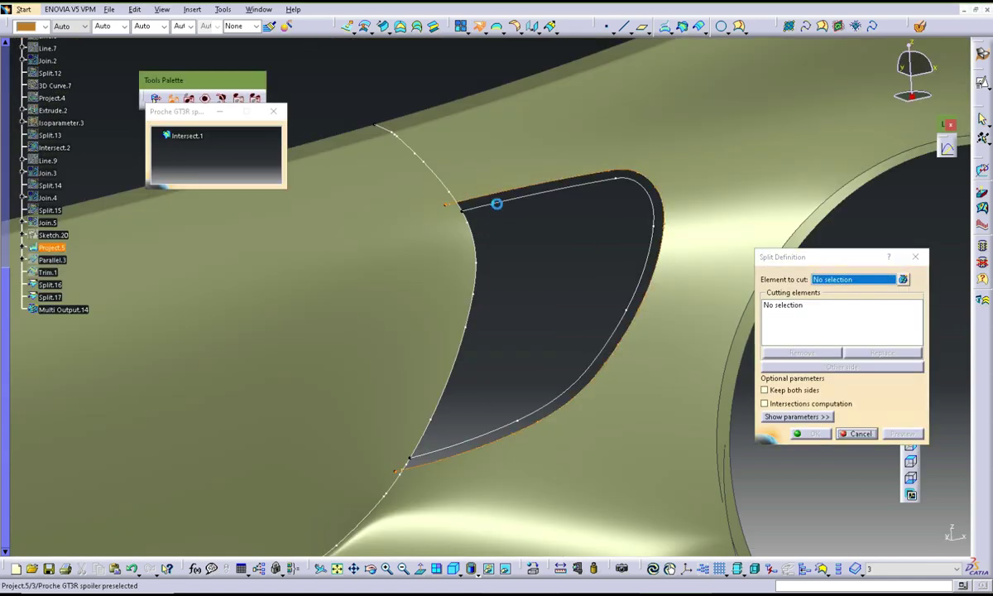
Split the projected inner outline Project.5 by the panel surface
left_click(497, 204)
left_click(701, 328)
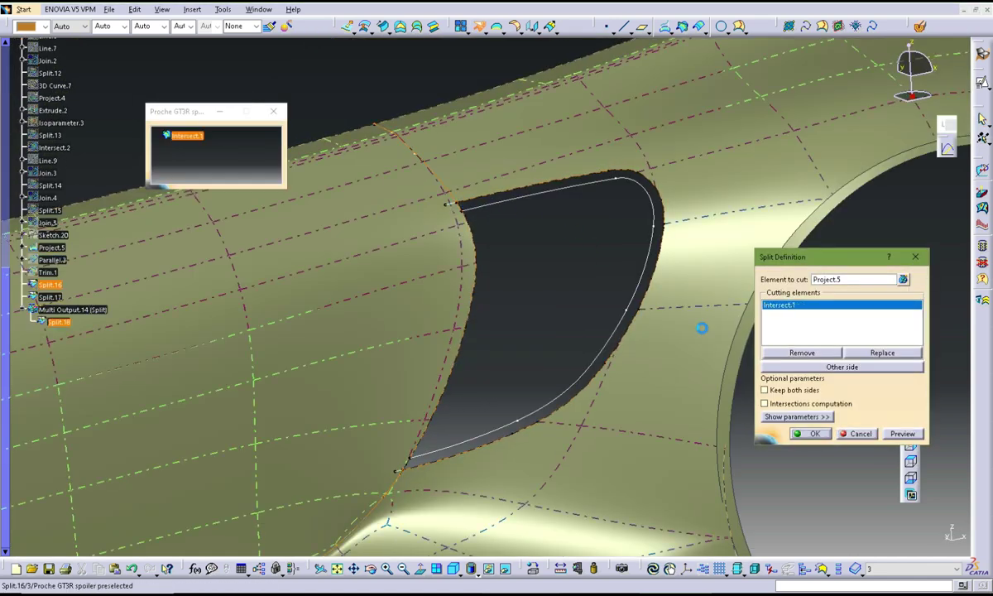
left_click(808, 434)
middle_click_drag(543, 339, 546, 290)
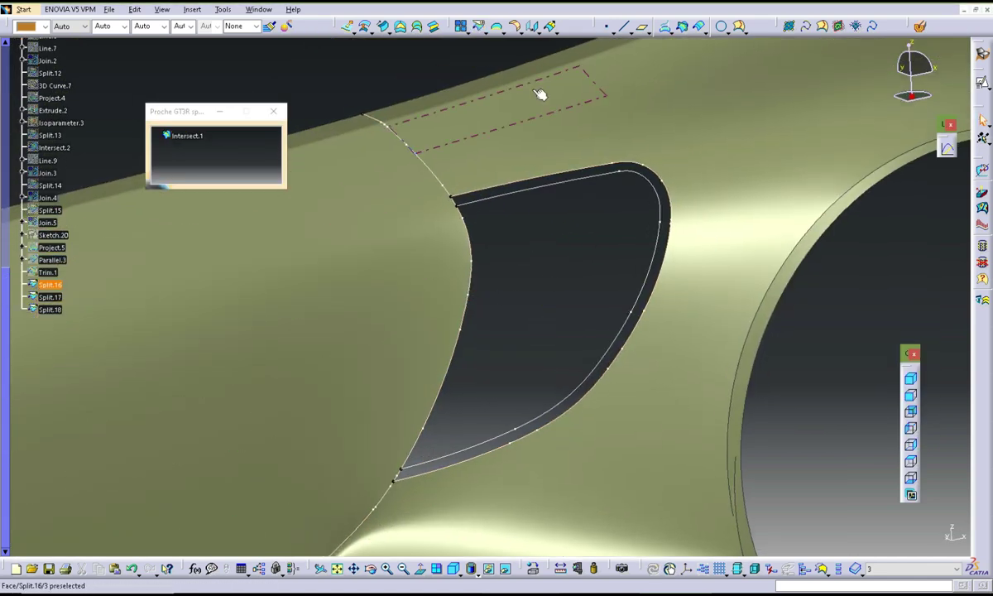
Blend a surface between Split.17 and Split.18 around the vent opening
left_click(435, 27)
left_click(488, 203)
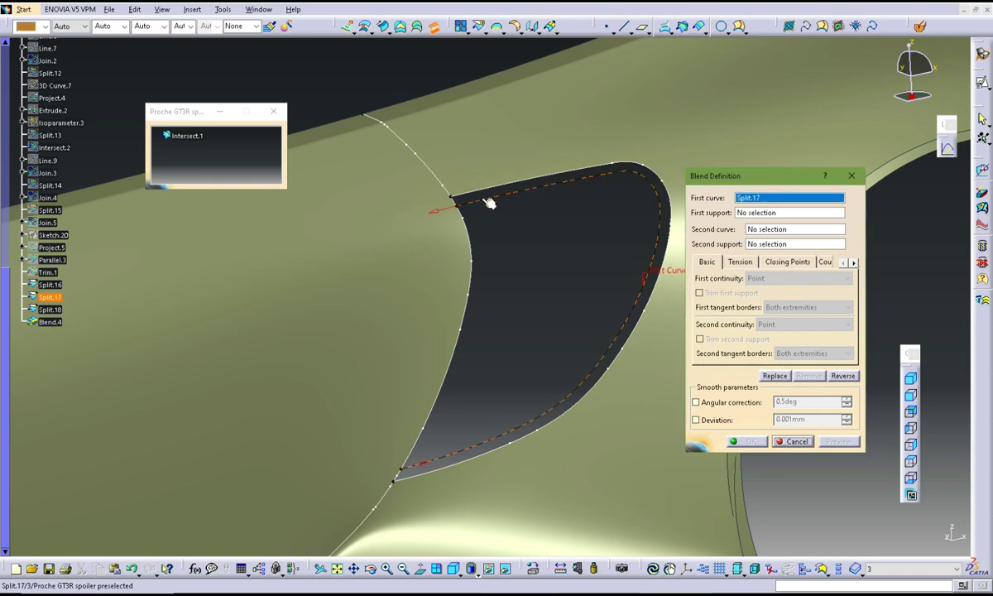
left_click(492, 200)
left_click(747, 441)
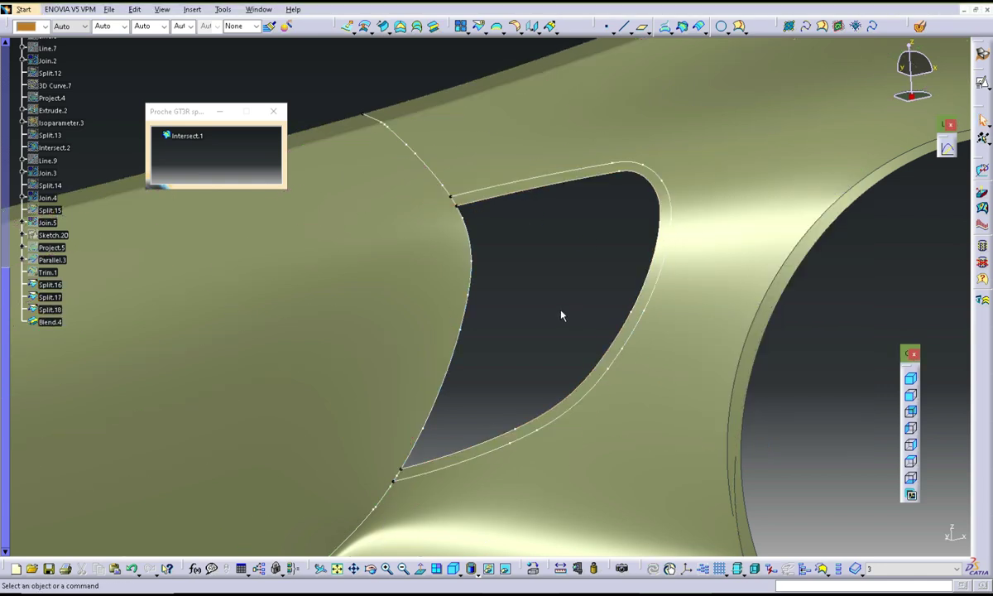
mouse_move(562, 315)
middle_mouse_down()
mouse_move(669, 237)
mouse_move(559, 284)
middle_mouse_up()
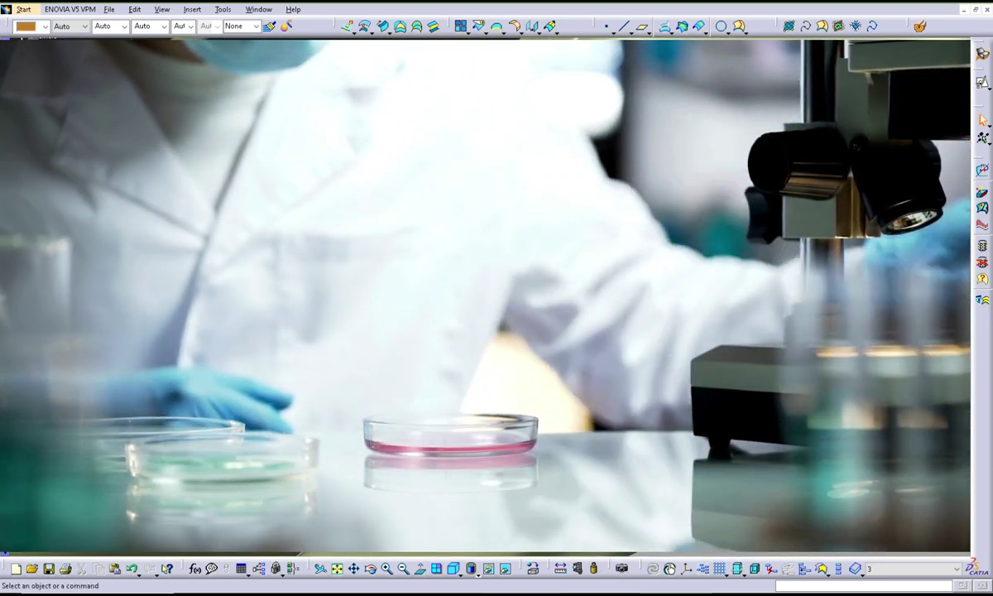
Delete Blend.4 and join Split.30, Blend.13 and Split.31 into one surface
key("Delete")
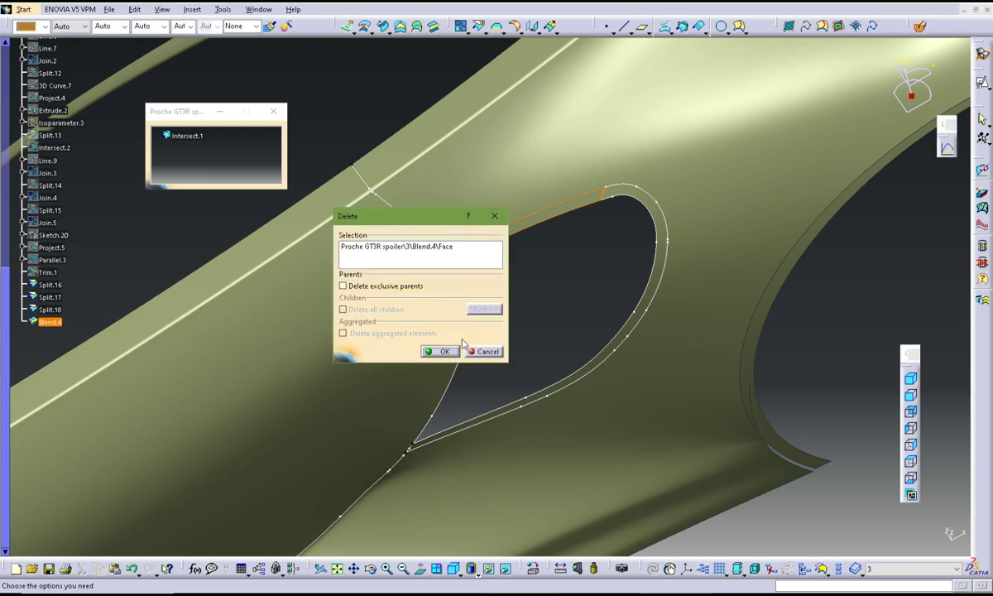
left_click(444, 351)
mouse_move(445, 351)
middle_mouse_down()
mouse_move(527, 323)
mouse_move(503, 262)
mouse_move(532, 304)
mouse_move(496, 306)
mouse_move(561, 295)
mouse_move(552, 304)
middle_mouse_up()
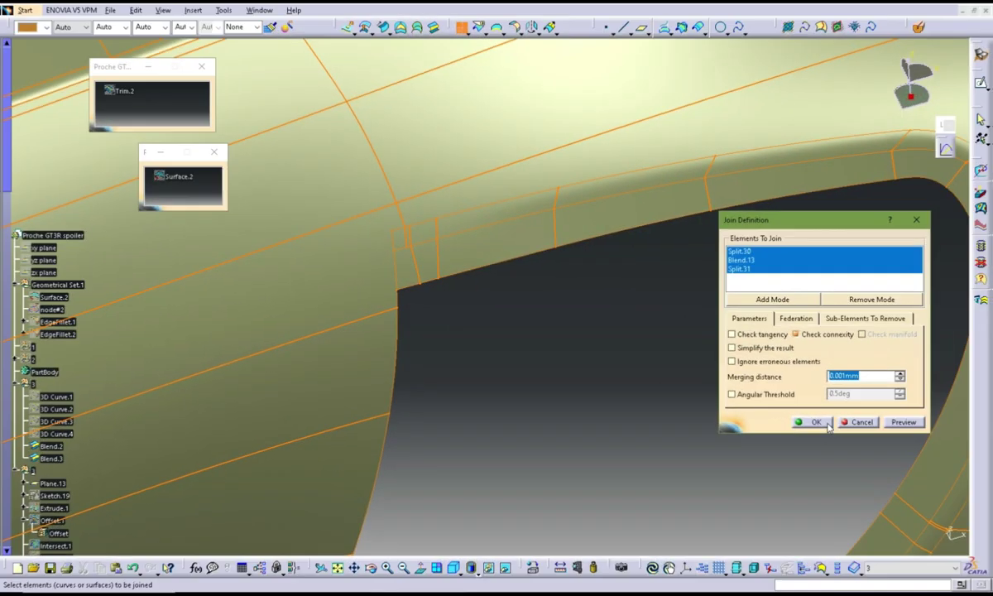
left_click(828, 426)
mouse_move(621, 394)
middle_mouse_down()
mouse_move(510, 399)
mouse_move(458, 293)
mouse_move(525, 317)
mouse_move(563, 379)
mouse_move(594, 344)
middle_mouse_up()
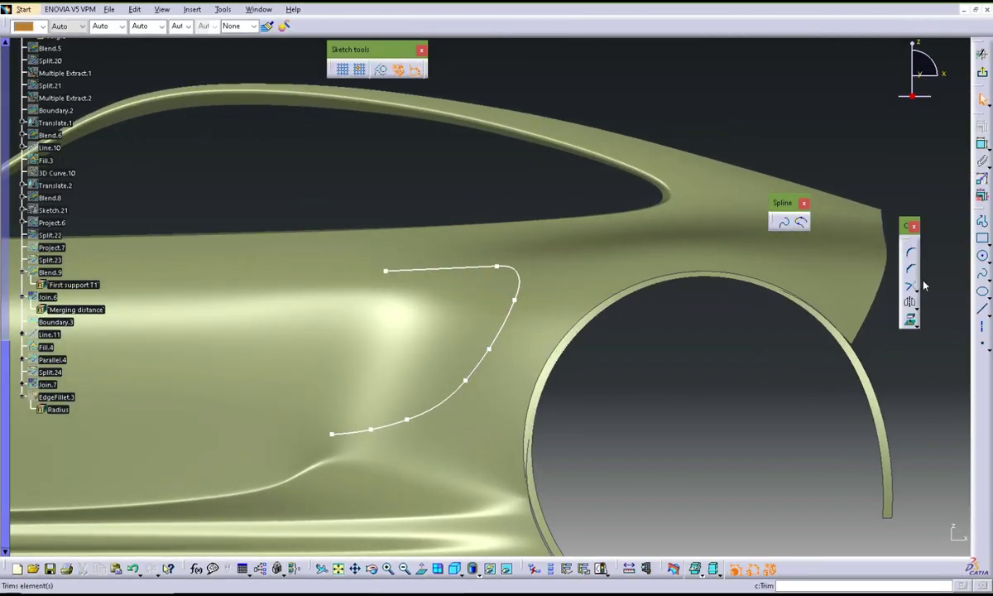
Close the Sketch.20 intake spline back to its start point and adjust a control point
left_click(910, 251)
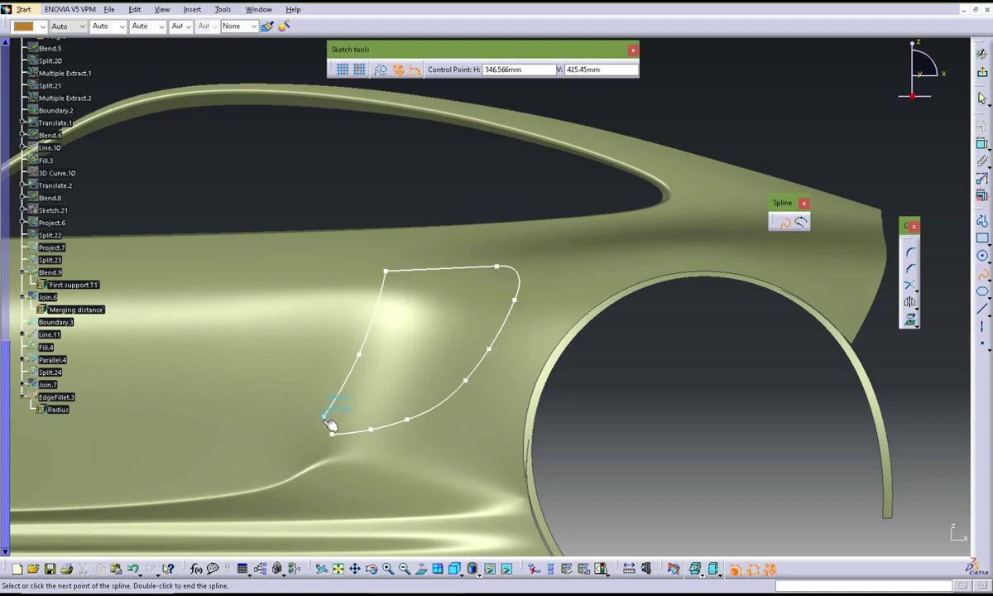
left_click(329, 432)
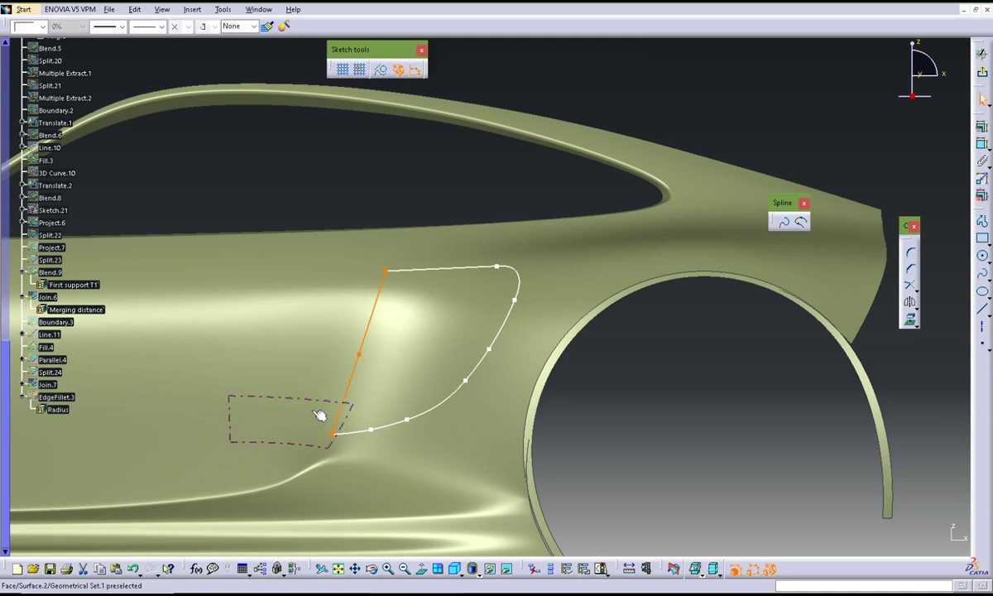
middle_click_drag(324, 412, 421, 344, "ctrl")
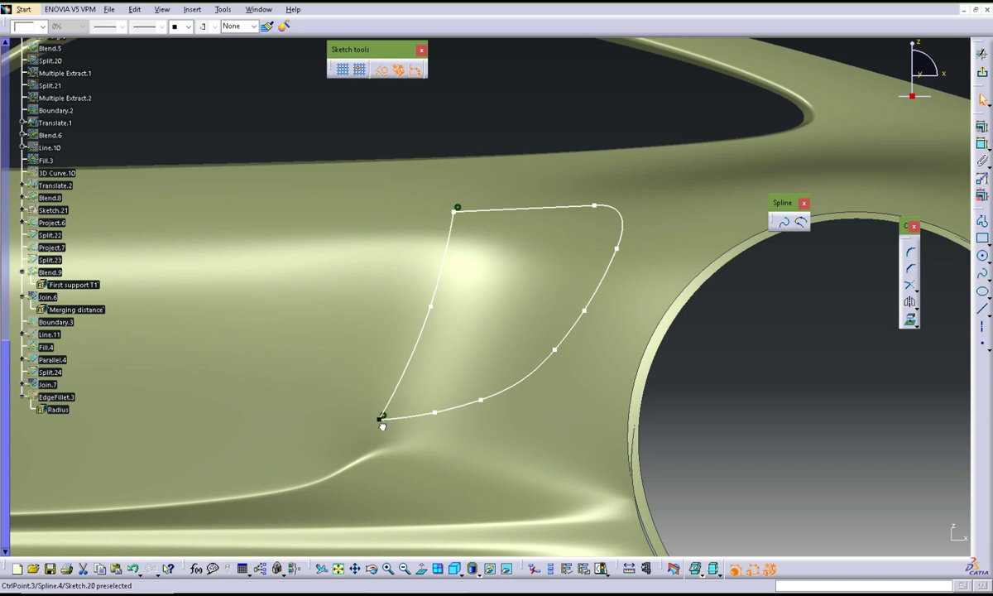
left_click(432, 409)
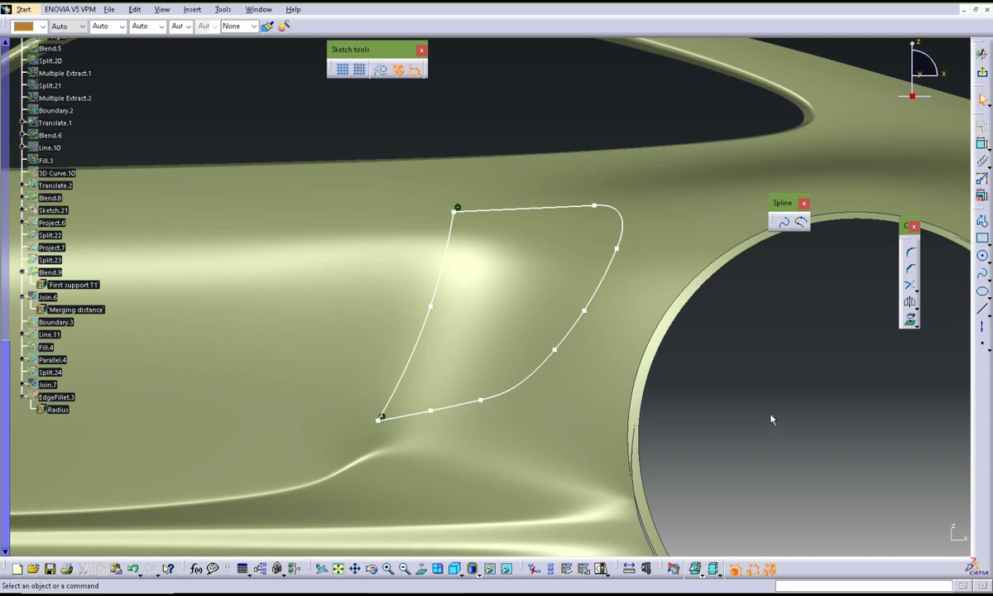
mouse_move(855, 383)
middle_mouse_down()
mouse_move(801, 347)
mouse_move(807, 365)
middle_mouse_up()
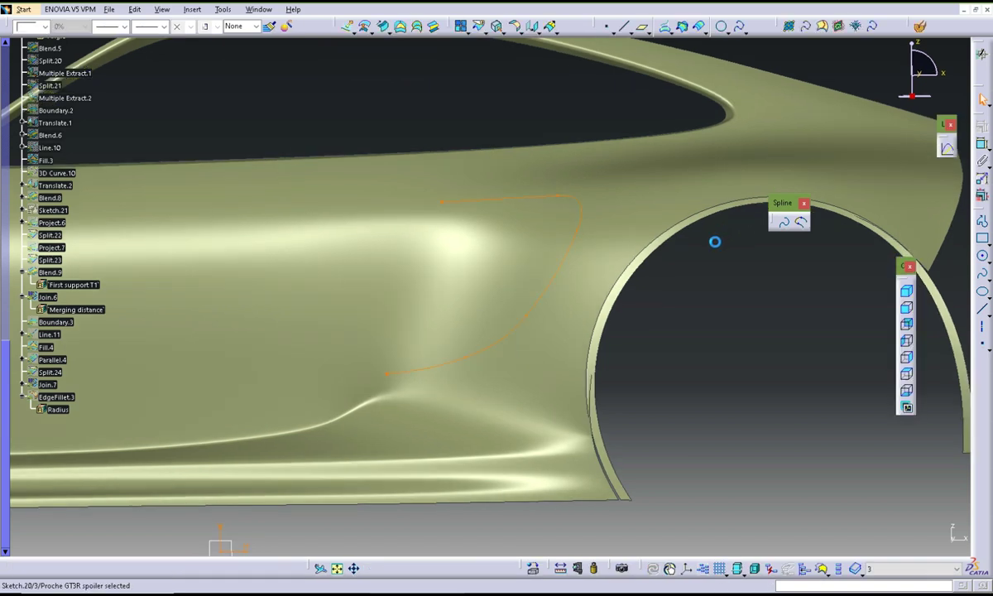
Project Sketch.20 onto Surface.2 along a chosen direction
mouse_move(714, 240)
middle_mouse_down()
mouse_move(634, 301)
mouse_move(639, 348)
middle_mouse_up()
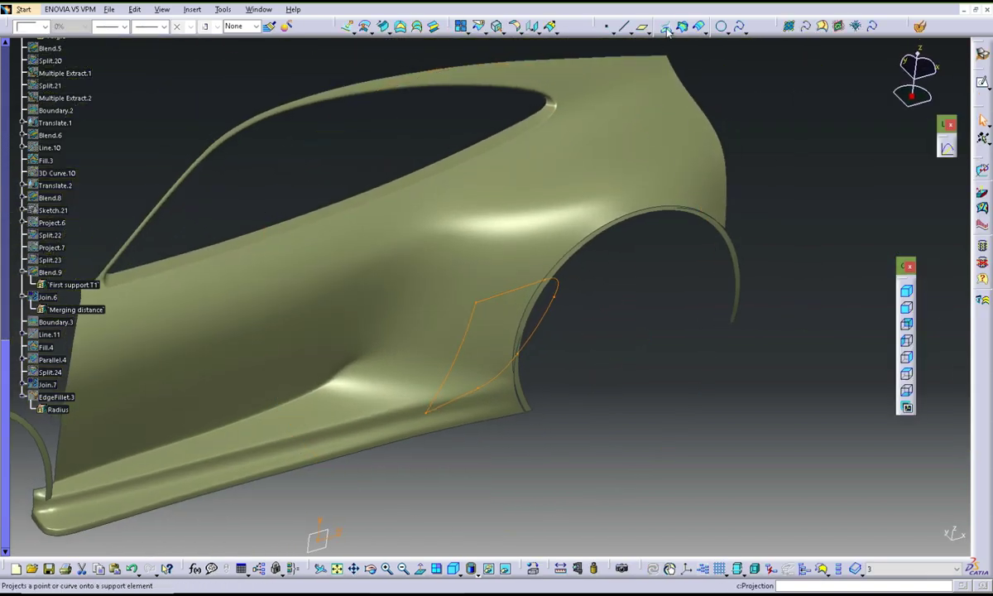
left_click(667, 31)
left_click(534, 241)
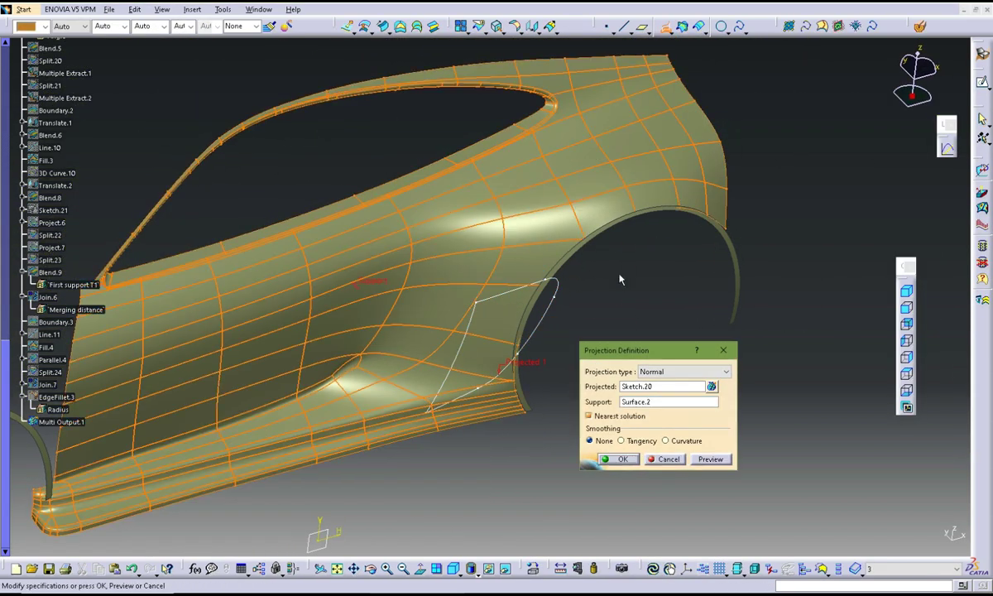
left_click(684, 372)
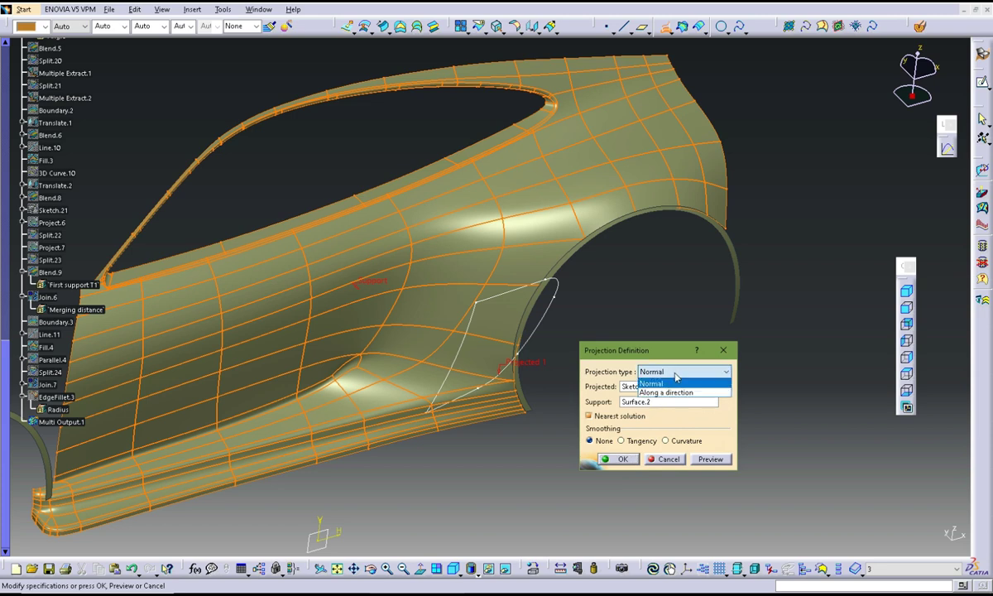
right_click(666, 417)
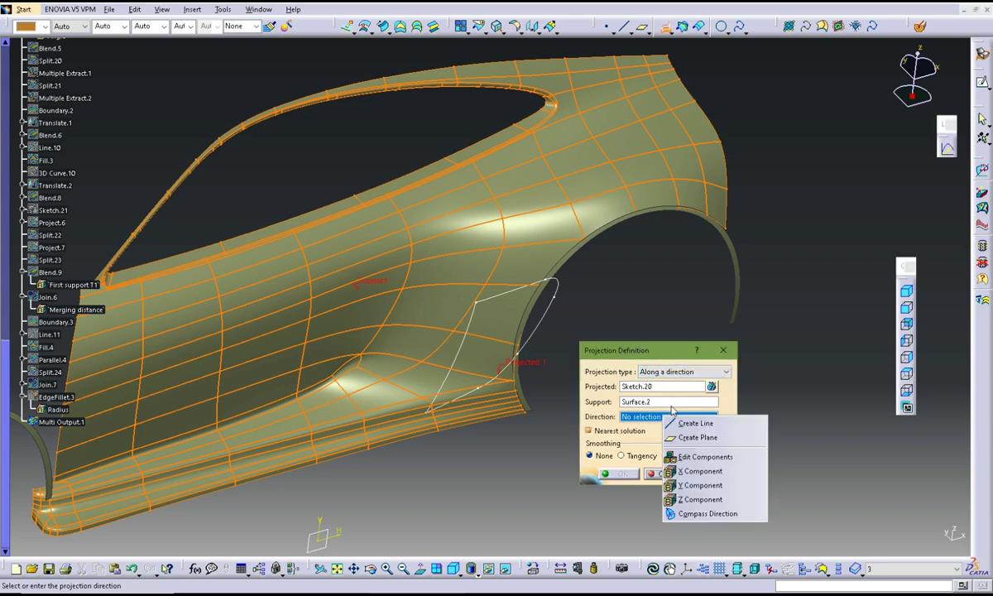
left_click(695, 457)
left_click(622, 474)
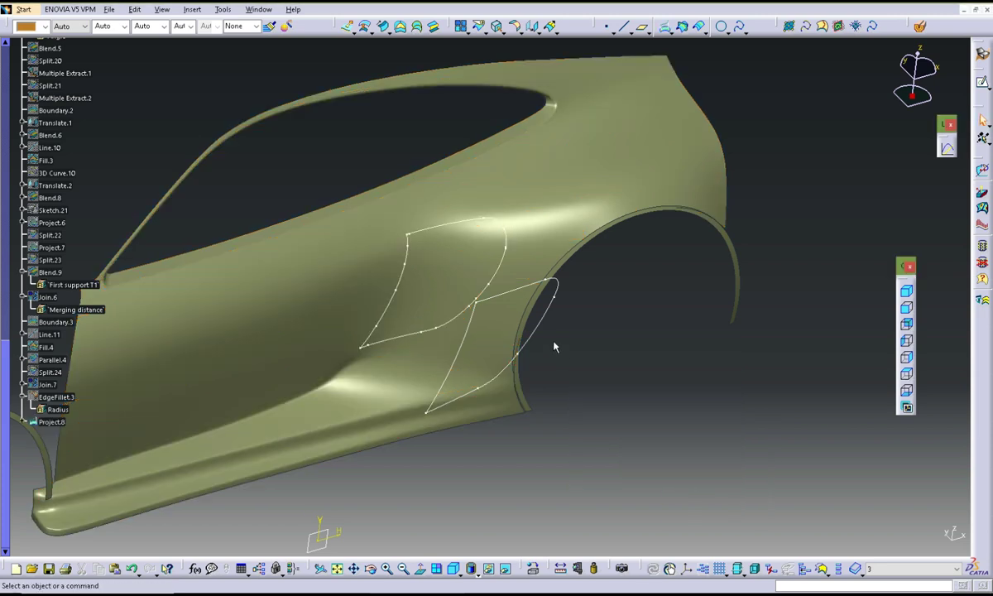
mouse_move(568, 435)
middle_mouse_down()
mouse_move(523, 329)
mouse_move(674, 145)
middle_mouse_up()
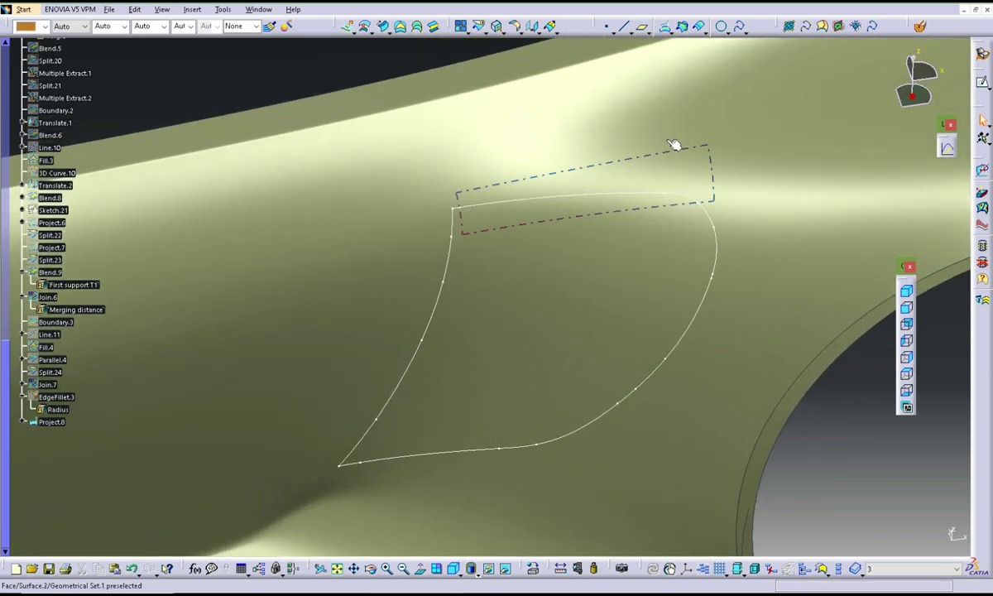
Extract the projected outline's top edge with tangent propagation
left_click(496, 25)
left_click(506, 204)
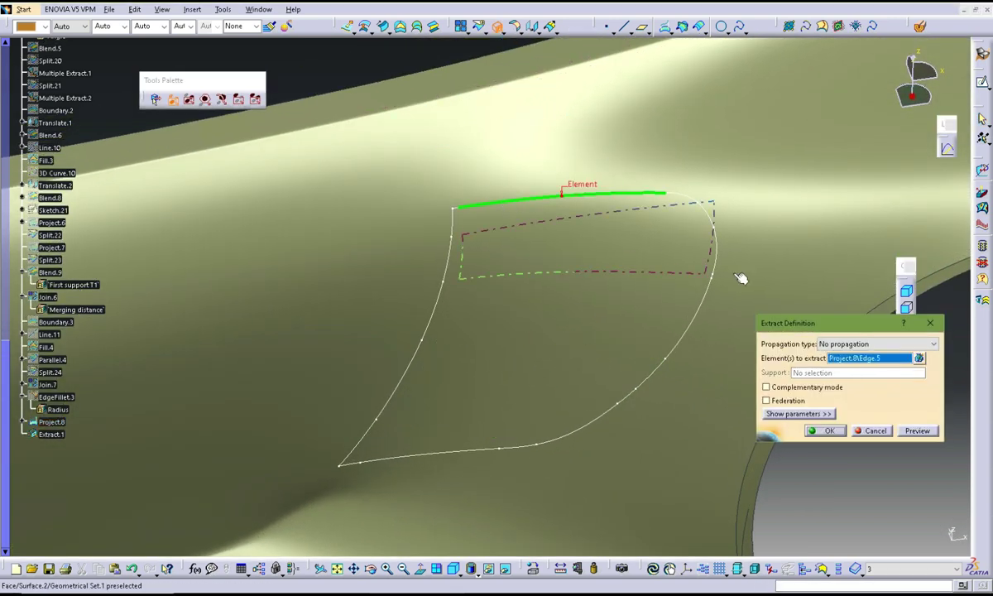
left_click(877, 344)
left_click(828, 431)
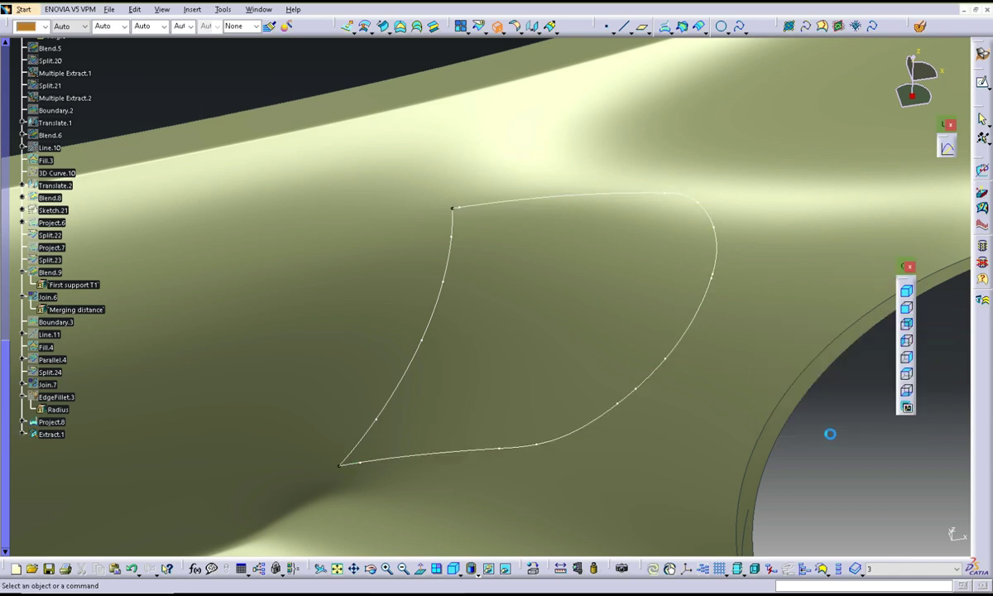
Create Parallel.5, an offset of the extracted edge on Surface.2 with curvature smoothing
left_click(699, 26)
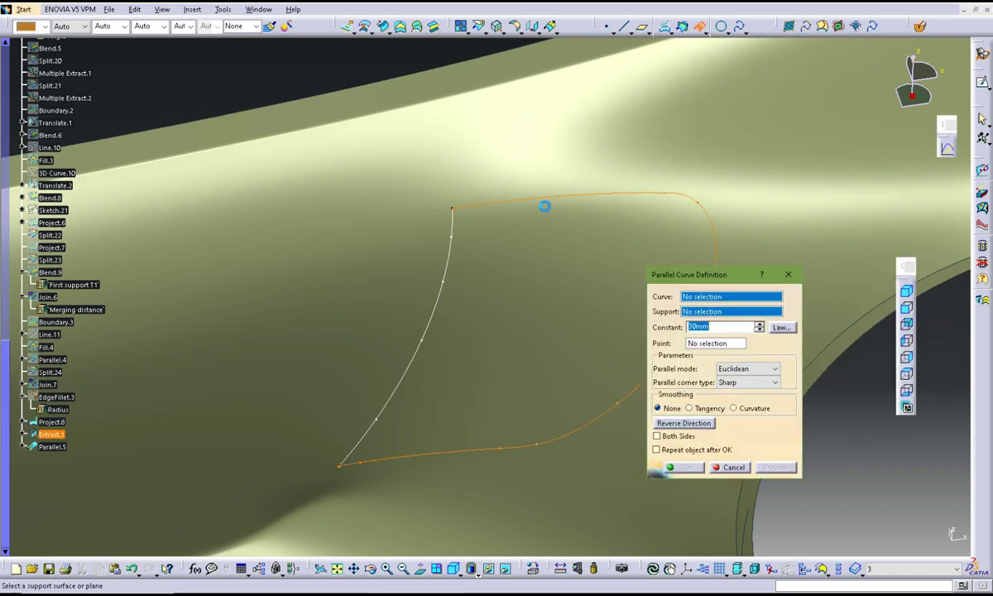
left_click(539, 250)
middle_click_drag(568, 255, 466, 217)
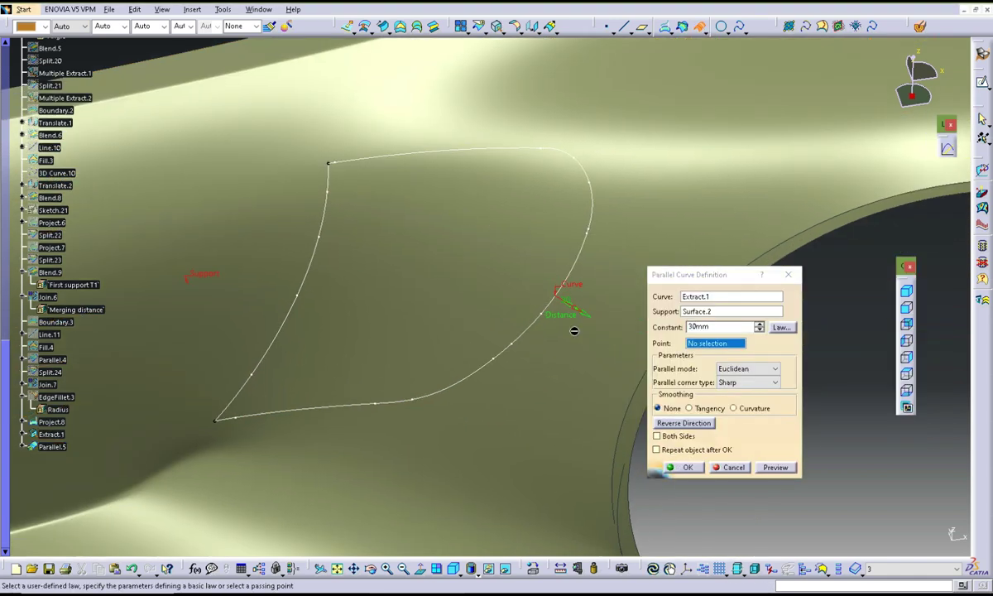
left_click(734, 408)
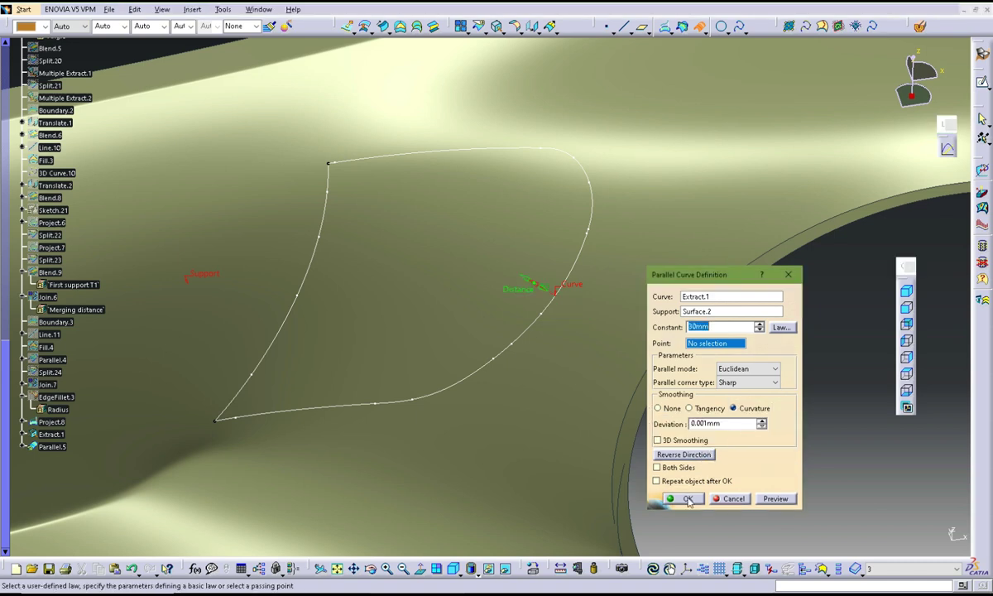
left_click(694, 502)
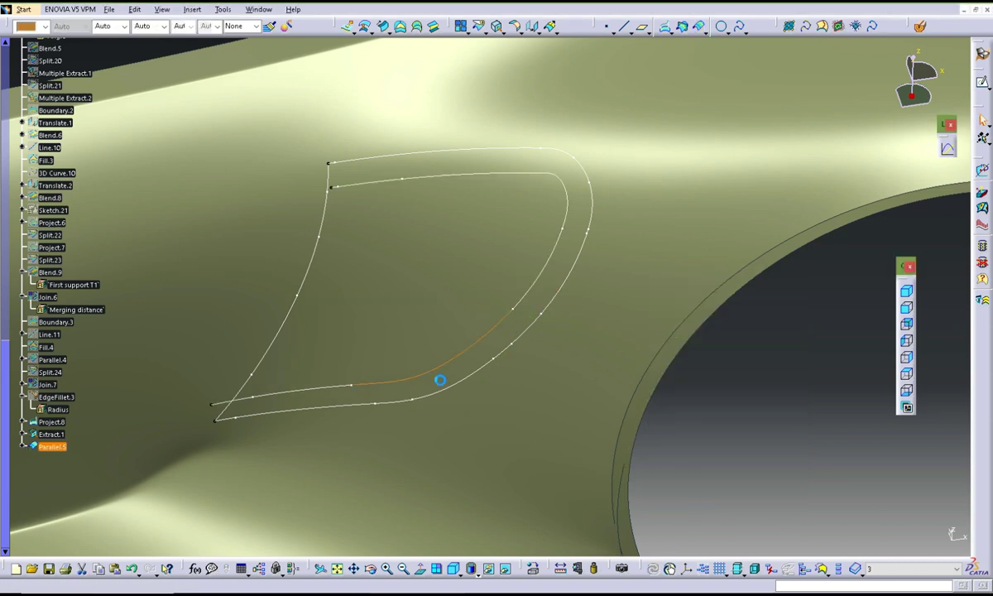
key("Return")
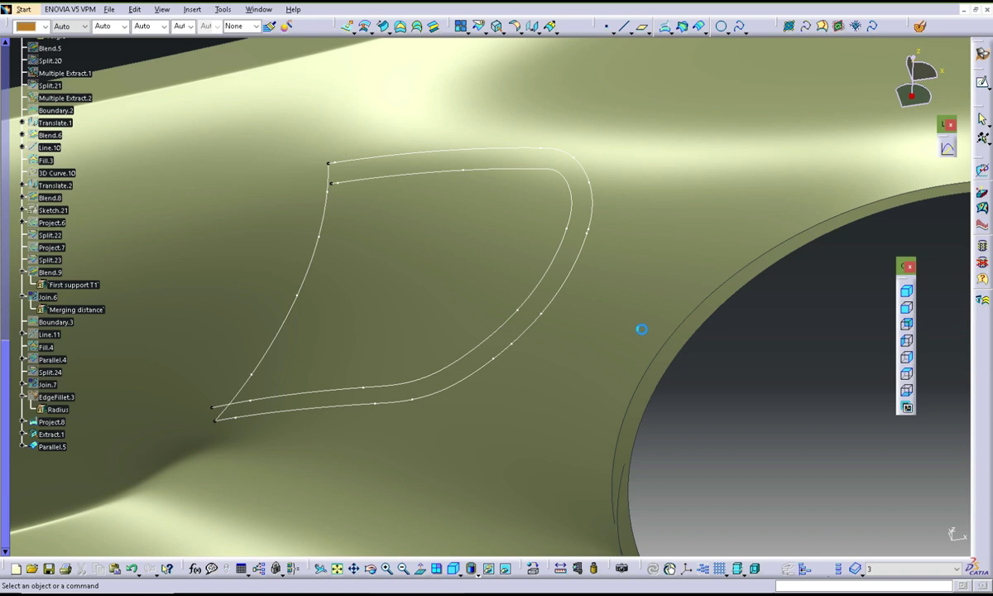
mouse_move(483, 335)
middle_mouse_down()
mouse_move(520, 330)
mouse_move(525, 346)
mouse_move(537, 328)
middle_mouse_up()
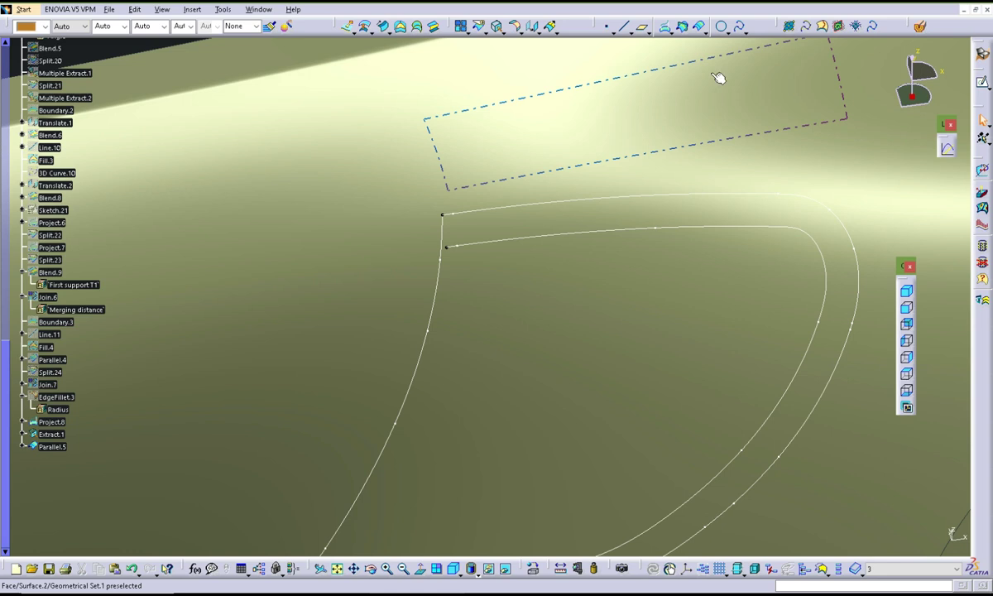
Extrapolate the end of Parallel.5 by 36 mm with curvature continuity
left_click(549, 26)
left_click(446, 246)
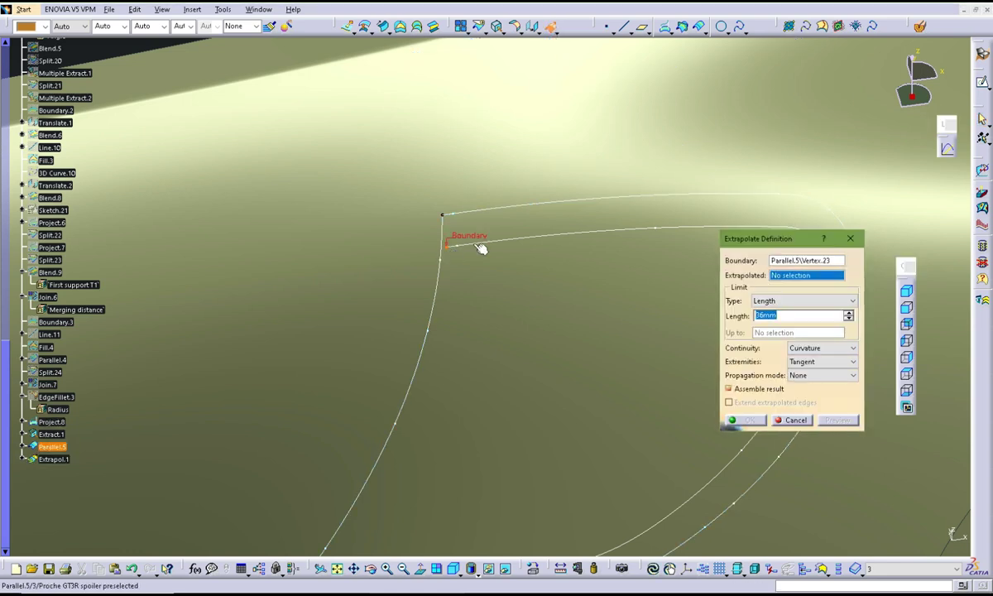
left_click(489, 250)
middle_click_drag(488, 250, 611, 324)
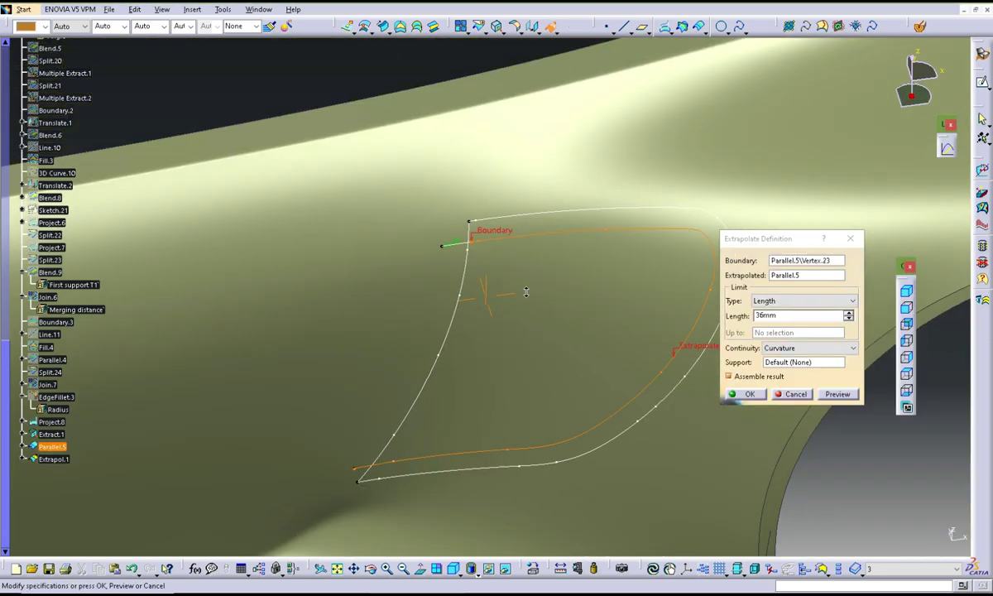
left_click(750, 396)
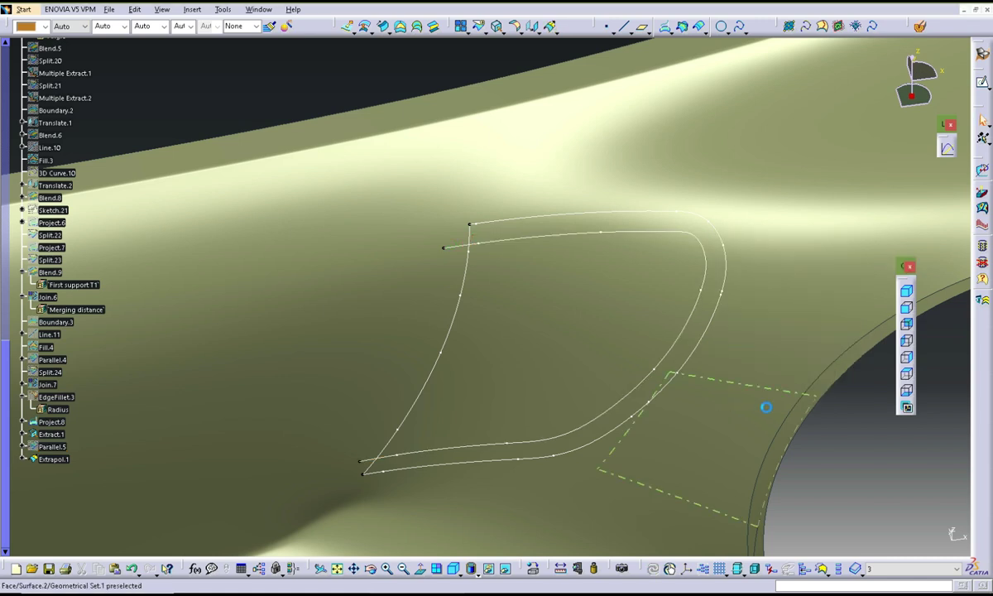
mouse_move(860, 473)
middle_mouse_down()
mouse_move(787, 466)
mouse_move(536, 389)
mouse_move(575, 359)
mouse_move(552, 328)
mouse_move(561, 289)
middle_mouse_up()
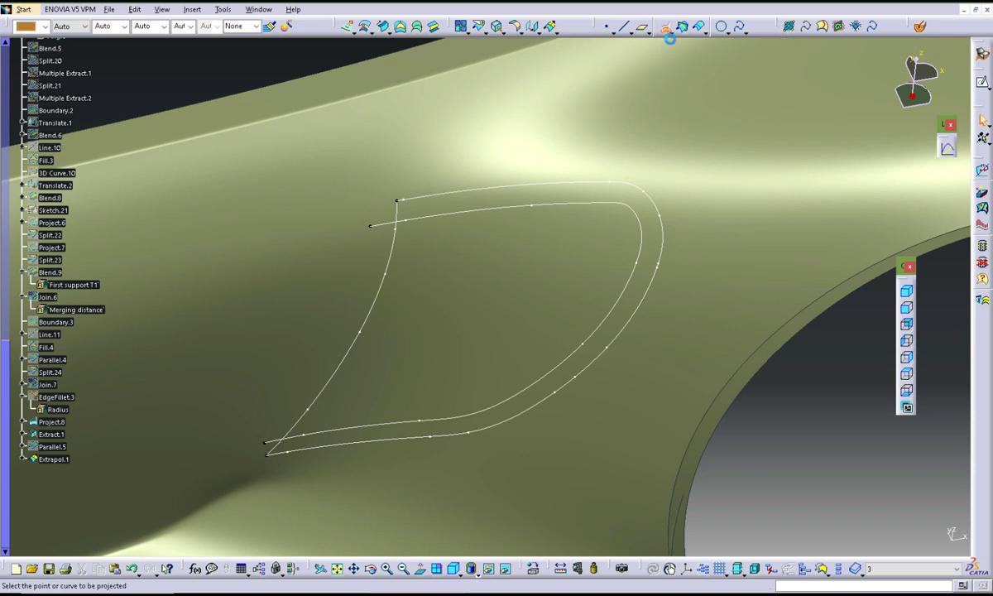
Project Extrapol.1 normal onto Surface.2, creating Project.9
left_click(523, 214)
left_click(506, 250)
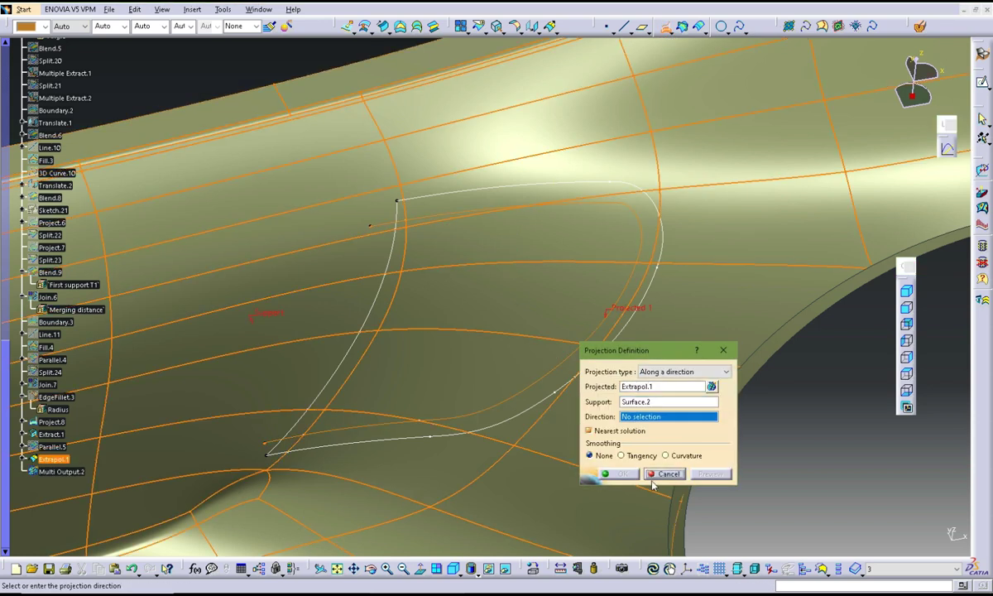
left_click(683, 372)
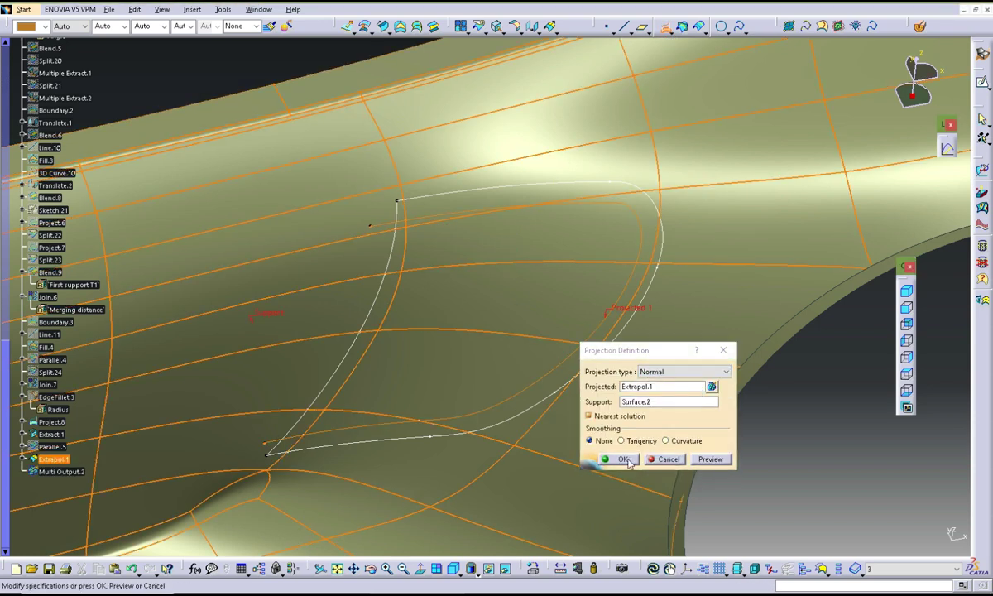
left_click(622, 459)
mouse_move(464, 302)
middle_mouse_down()
mouse_move(636, 271)
mouse_move(559, 281)
mouse_move(559, 348)
mouse_move(465, 364)
mouse_move(493, 390)
mouse_move(523, 395)
mouse_move(625, 366)
mouse_move(692, 380)
mouse_move(636, 334)
middle_mouse_up()
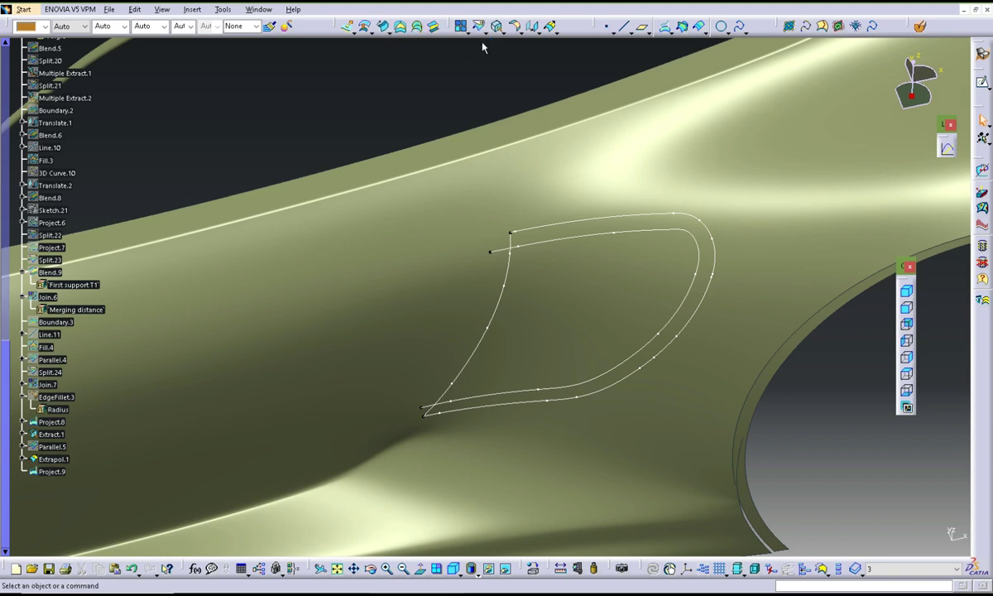
Show Extract.1 again and trim Project.8 with Project.9 into Trim.2
left_click(496, 66)
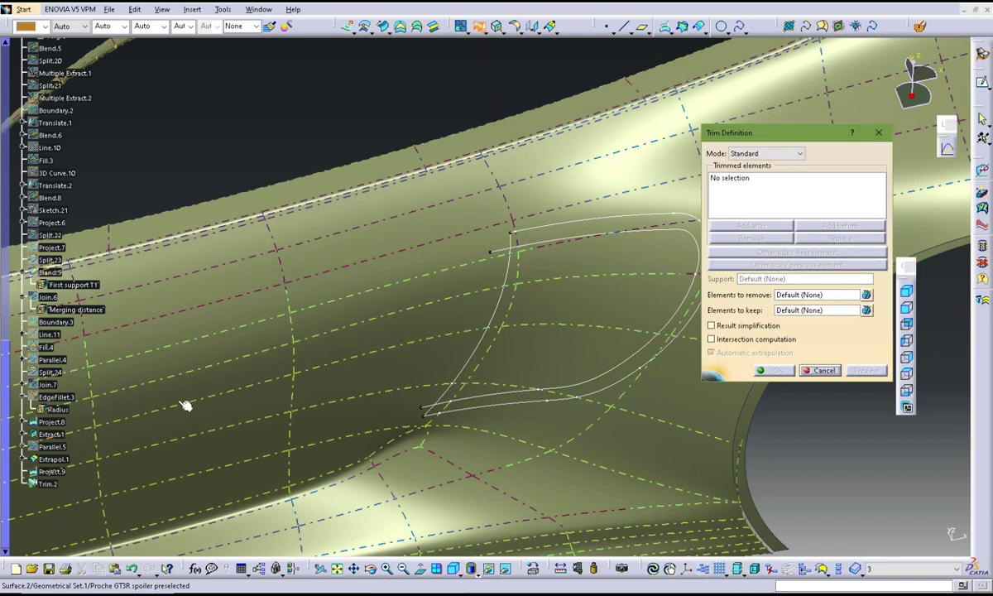
right_click(55, 427)
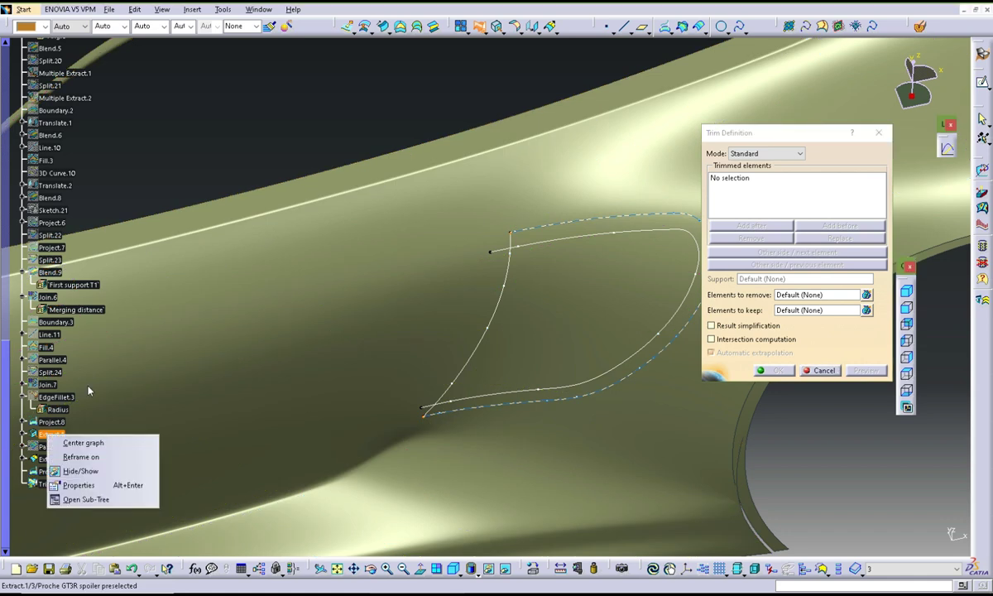
left_click(81, 471)
left_click(585, 233)
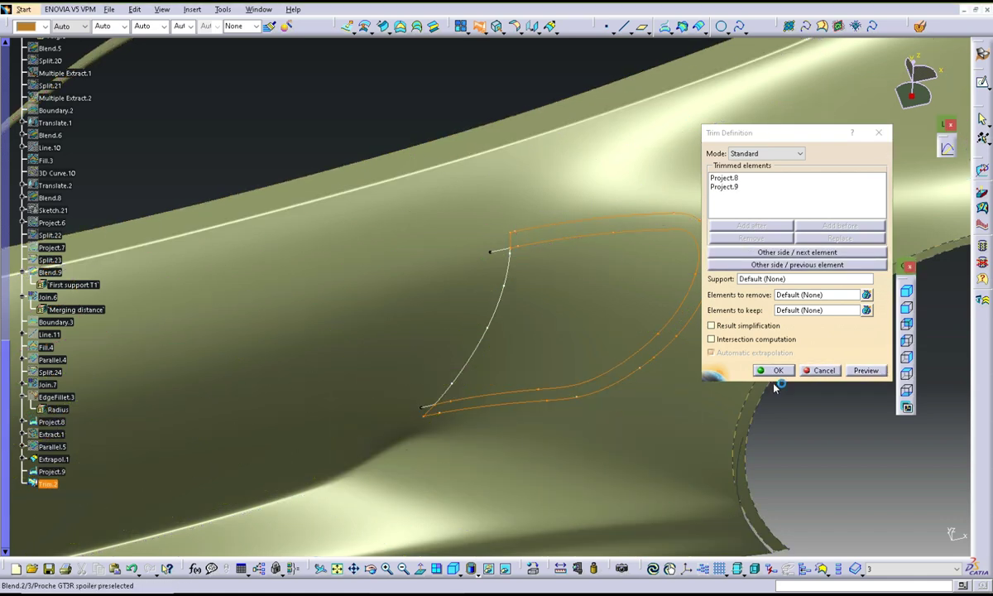
left_click(778, 373)
middle_click_drag(594, 299, 461, 239)
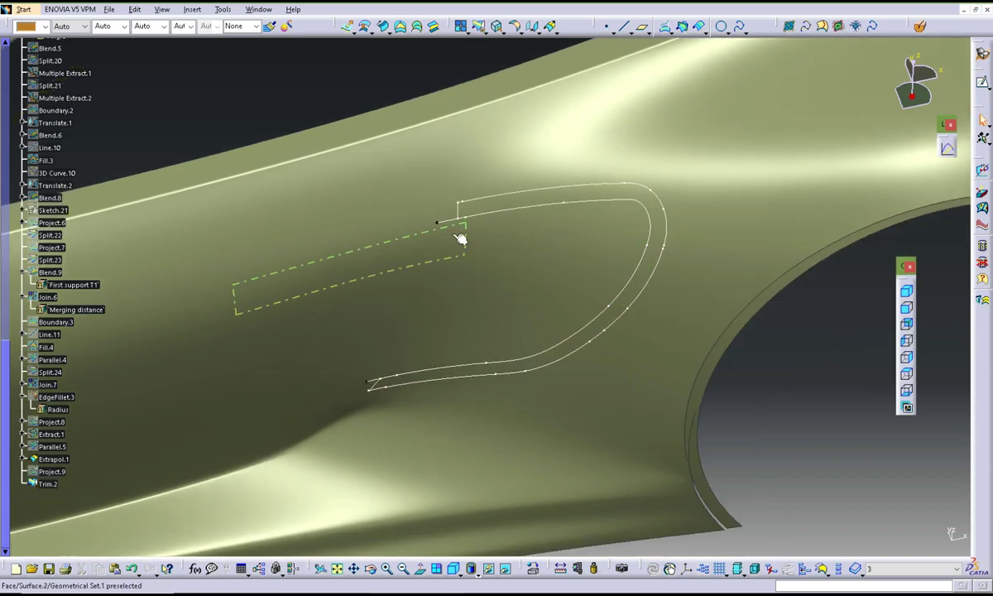
mouse_move(569, 283)
middle_mouse_down()
mouse_move(552, 310)
mouse_move(544, 286)
mouse_move(521, 352)
middle_mouse_up()
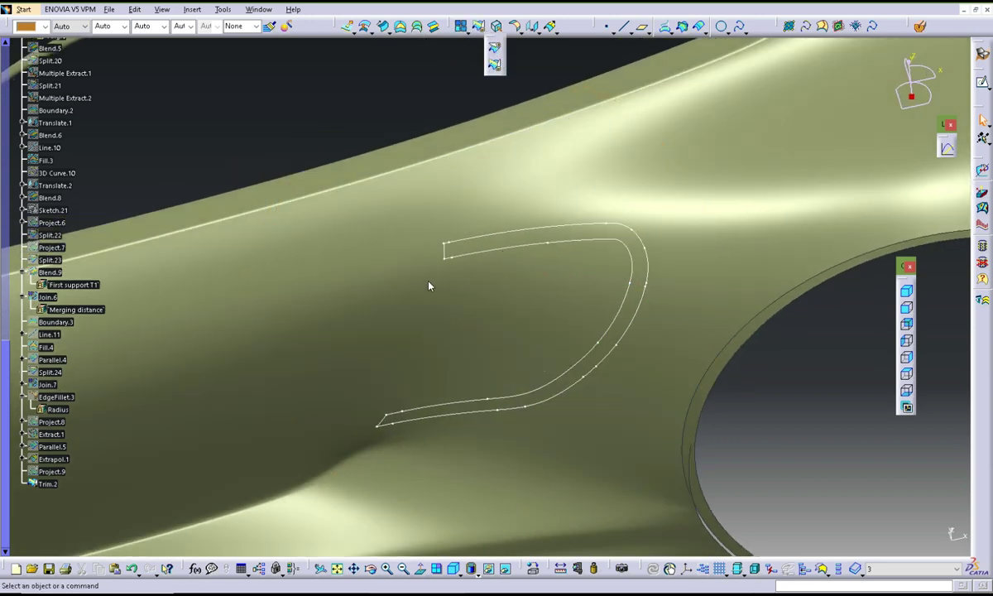
middle_click_drag(336, 310, 668, 231)
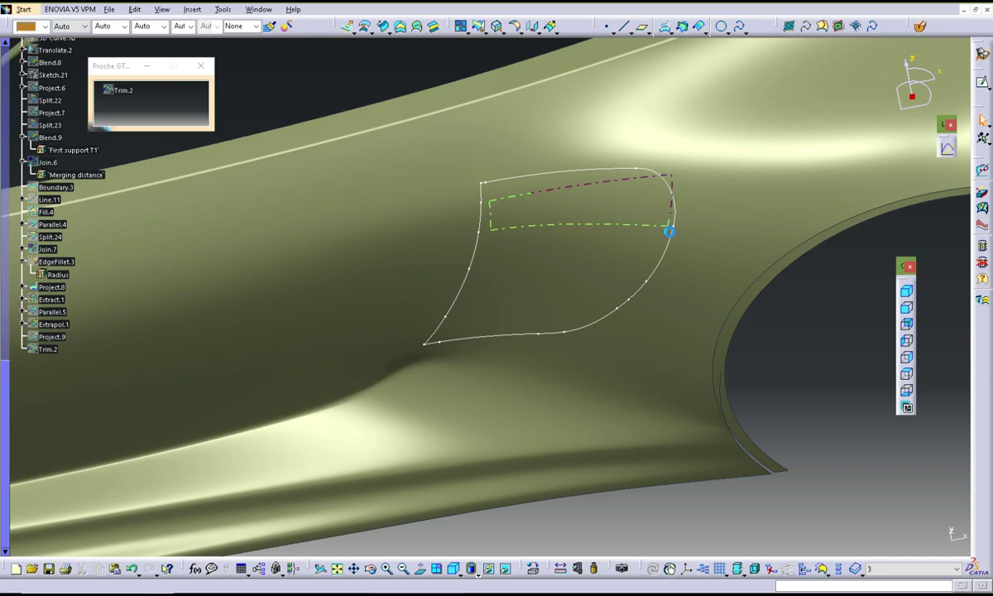
Split Surface.2 with Trim.2 to cut the vent opening as Split.25
left_click(484, 266)
left_click(810, 434)
mouse_move(734, 414)
middle_mouse_down()
mouse_move(505, 328)
mouse_move(507, 354)
mouse_move(550, 284)
middle_mouse_up()
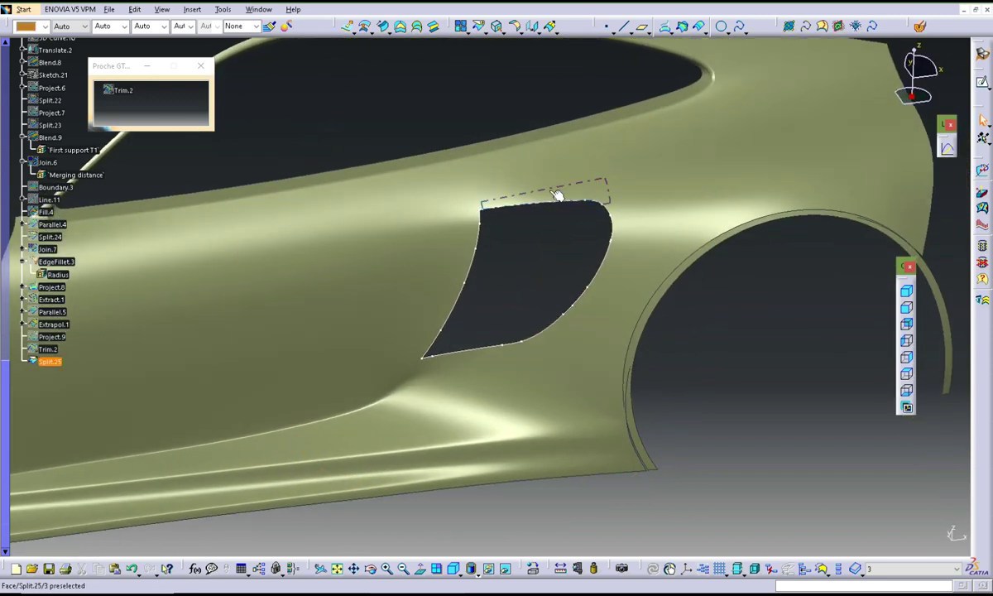
middle_click_drag(514, 258, 549, 203)
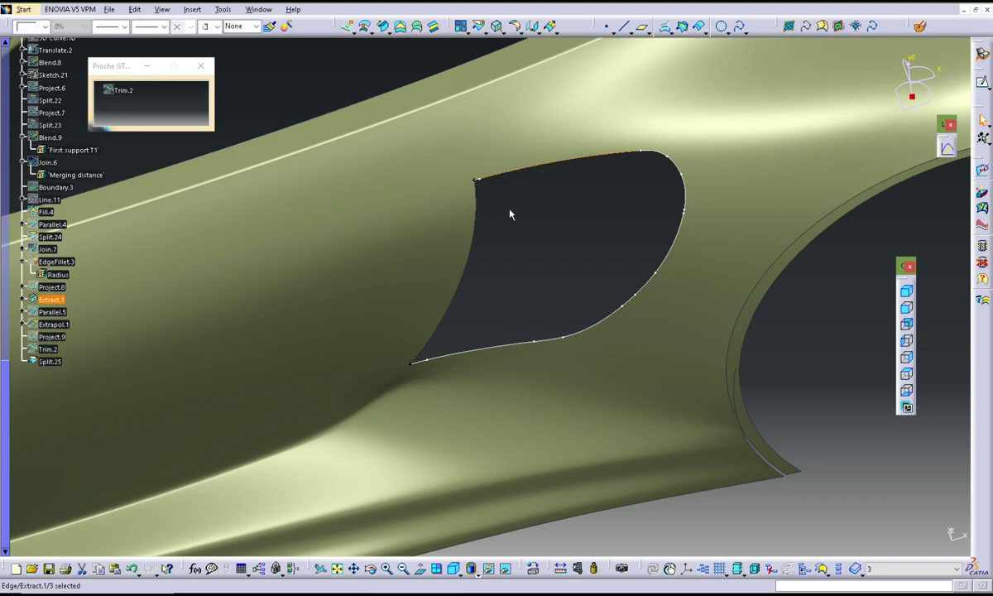
mouse_move(572, 240)
middle_mouse_down()
mouse_move(506, 259)
mouse_move(567, 221)
middle_mouse_up()
right_click(555, 190)
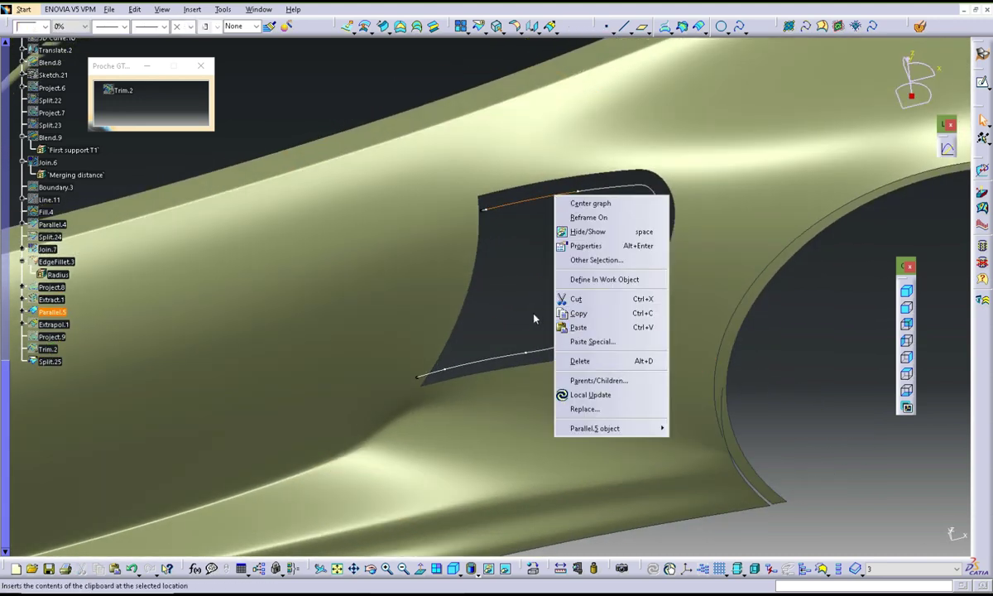
middle_click_drag(526, 277, 559, 260)
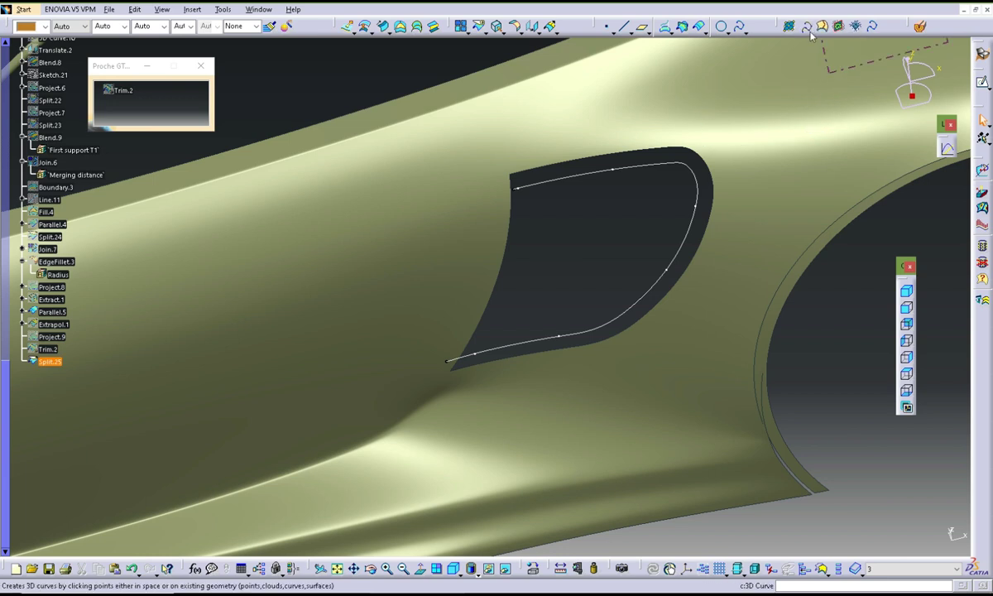
Draw two-point 3D Curve.11 across the hole and split Parallel.5 with it
left_click(805, 26)
left_click(544, 181)
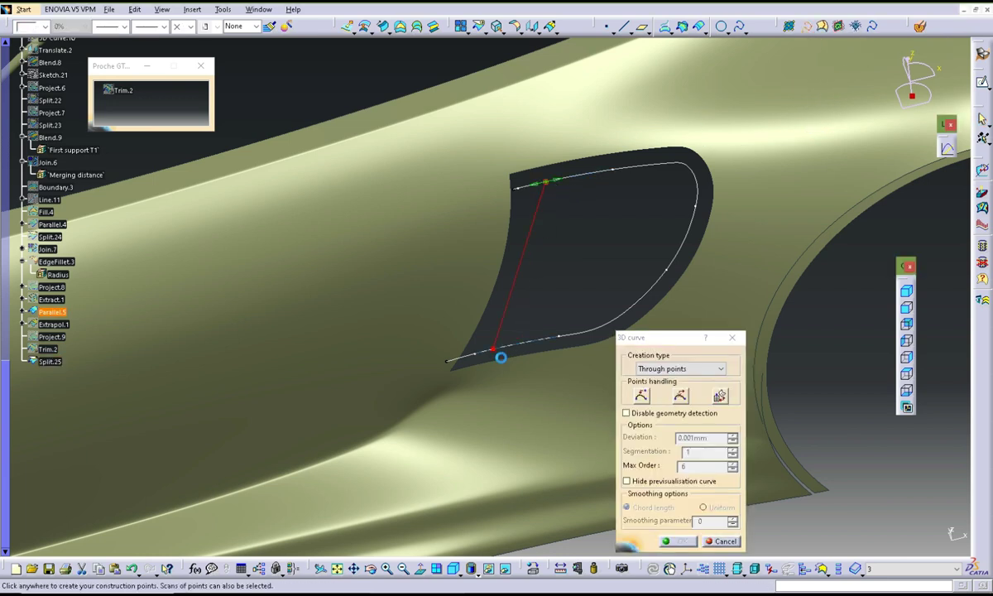
left_click(501, 357)
left_click(679, 542)
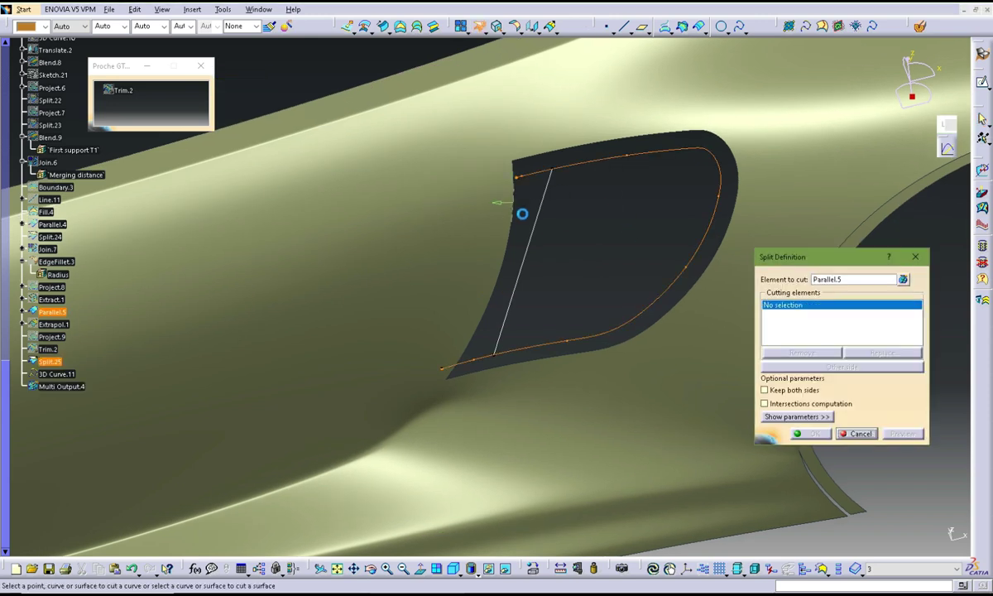
left_click(814, 434)
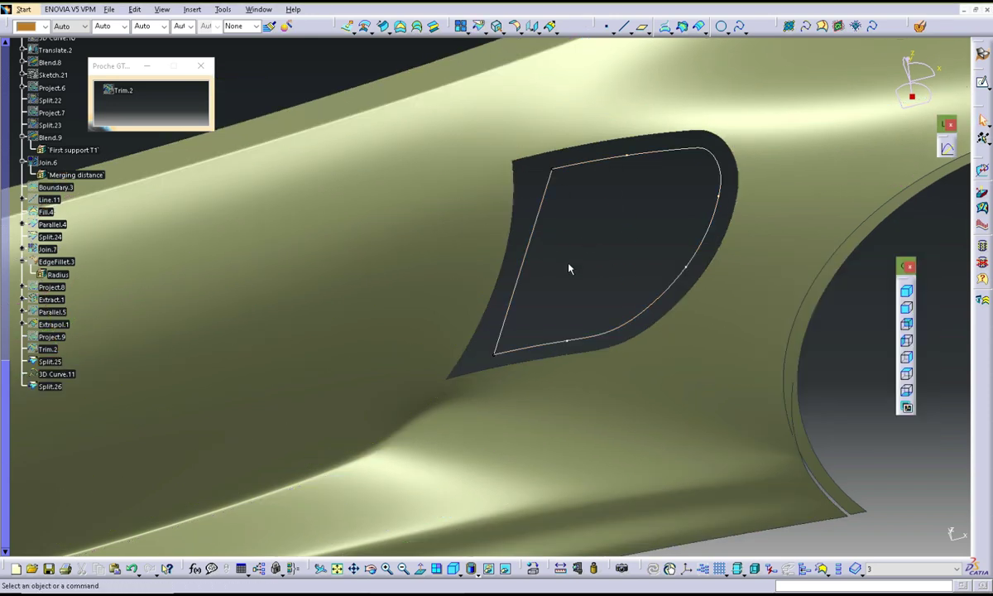
mouse_move(580, 266)
middle_mouse_down()
mouse_move(509, 337)
mouse_move(580, 243)
middle_mouse_up()
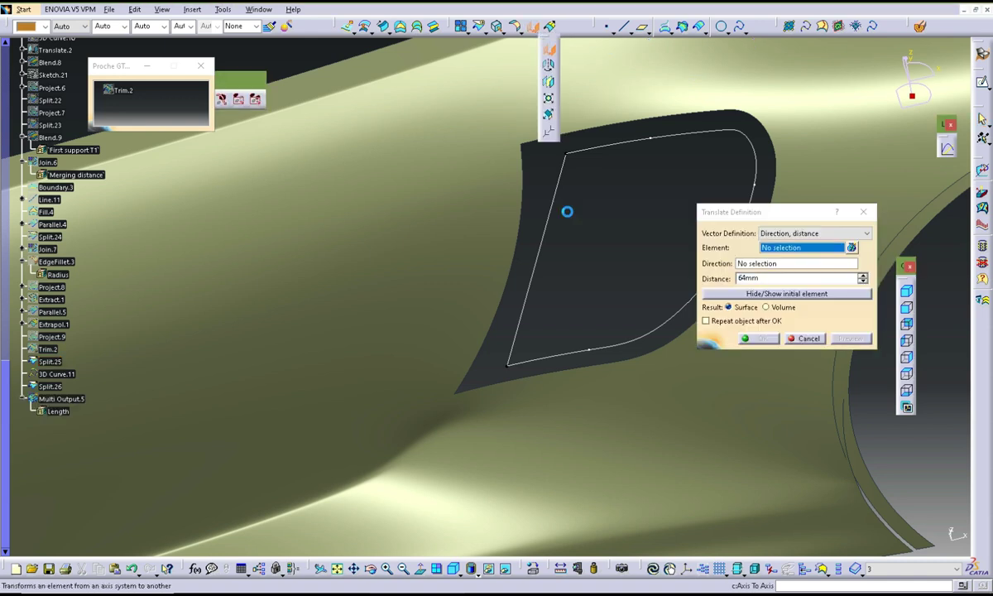
Rotate Split.26 by -2 degrees about 3D Curve.11, creating Rotate.2
left_click(548, 65)
left_click(548, 220)
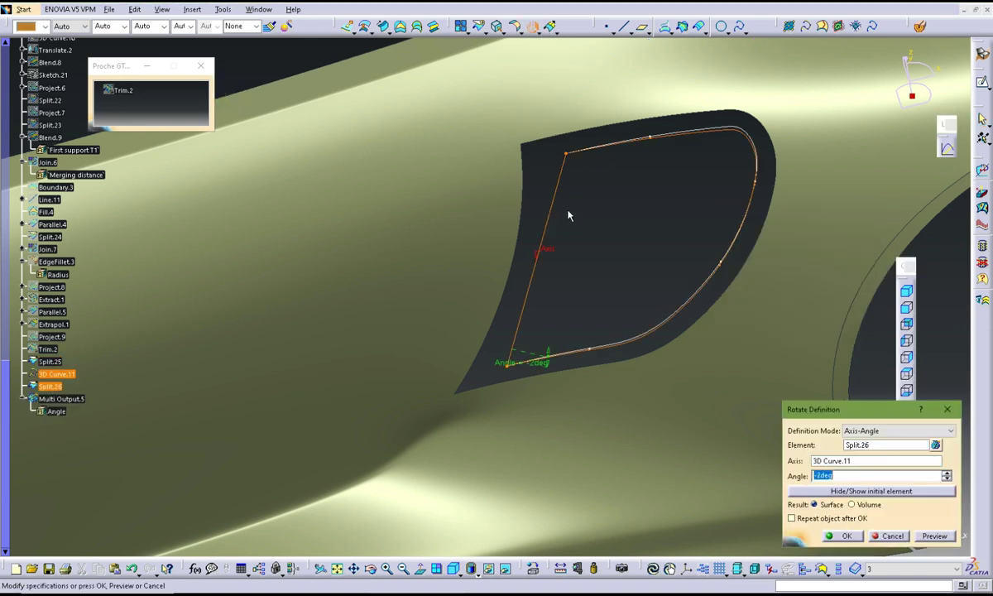
mouse_move(568, 216)
middle_mouse_down()
mouse_move(532, 286)
mouse_move(564, 312)
middle_mouse_up()
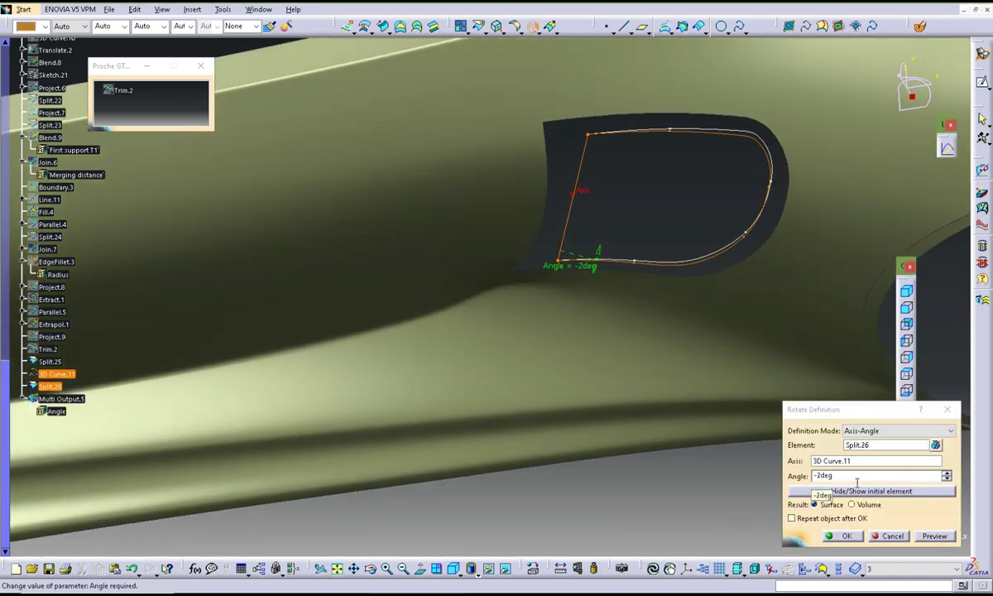
key("Return")
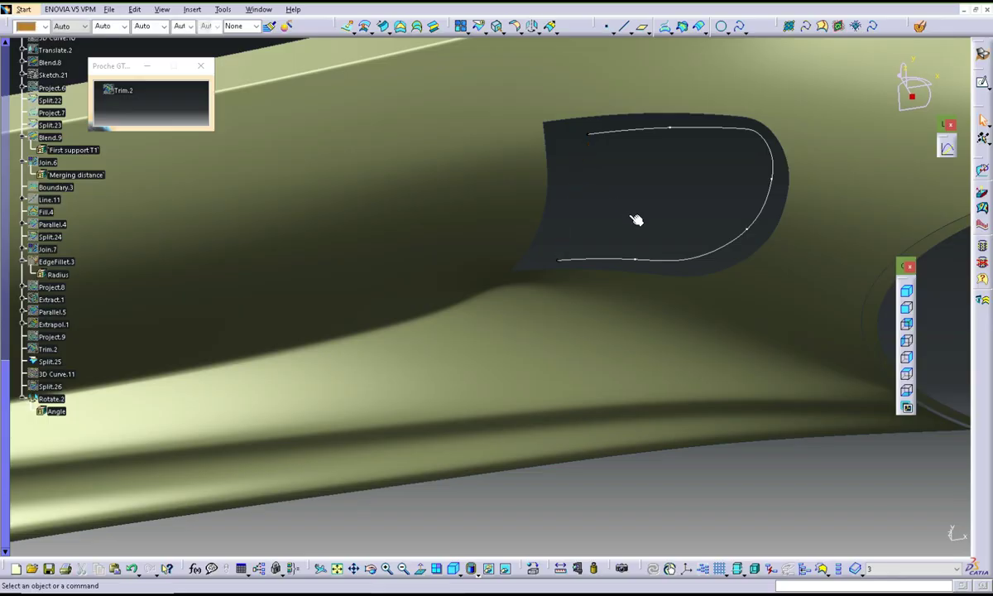
mouse_move(645, 207)
middle_mouse_down()
mouse_move(609, 226)
mouse_move(555, 222)
mouse_move(549, 257)
middle_mouse_up()
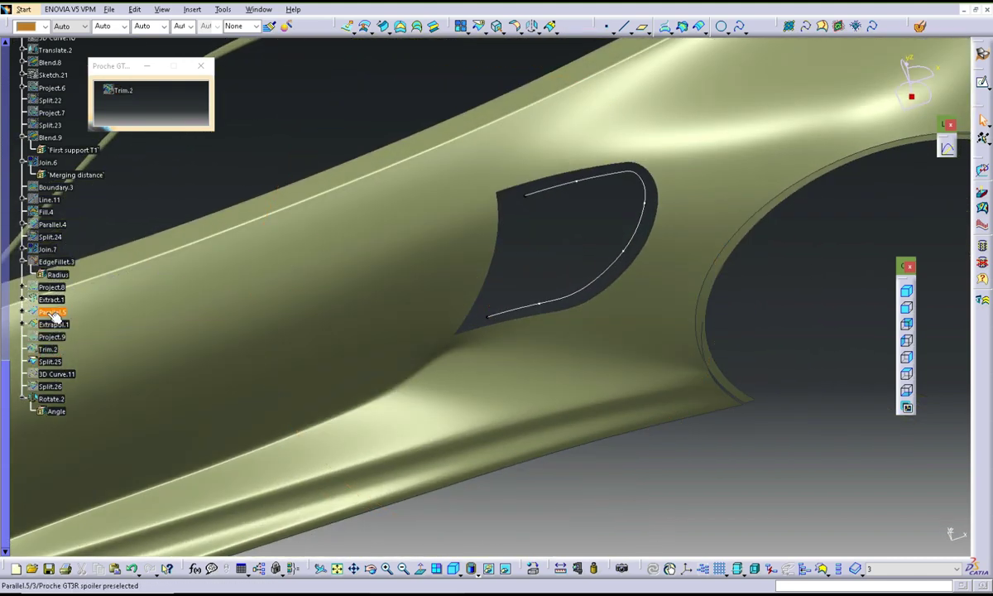
Start a blend between Rotate.2 and the vent edge Extract.1
middle_click_drag(532, 382, 582, 241)
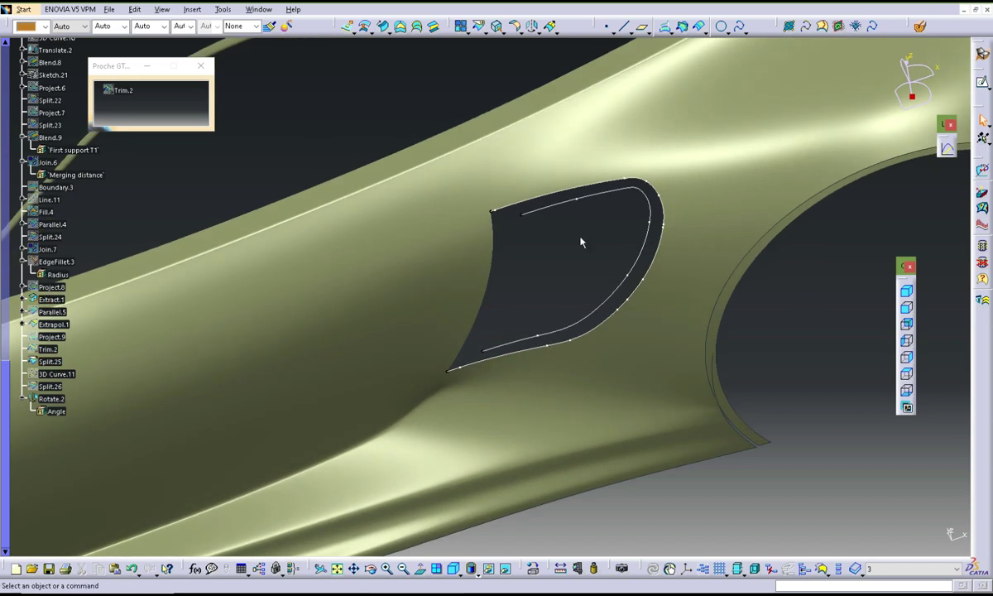
left_click(437, 28)
left_click(554, 214)
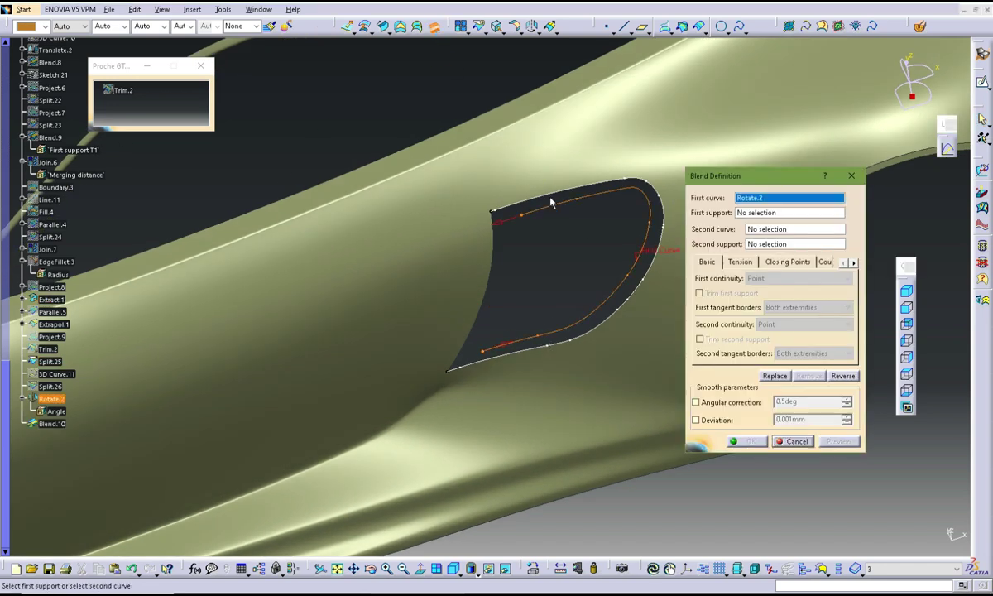
left_click(560, 197)
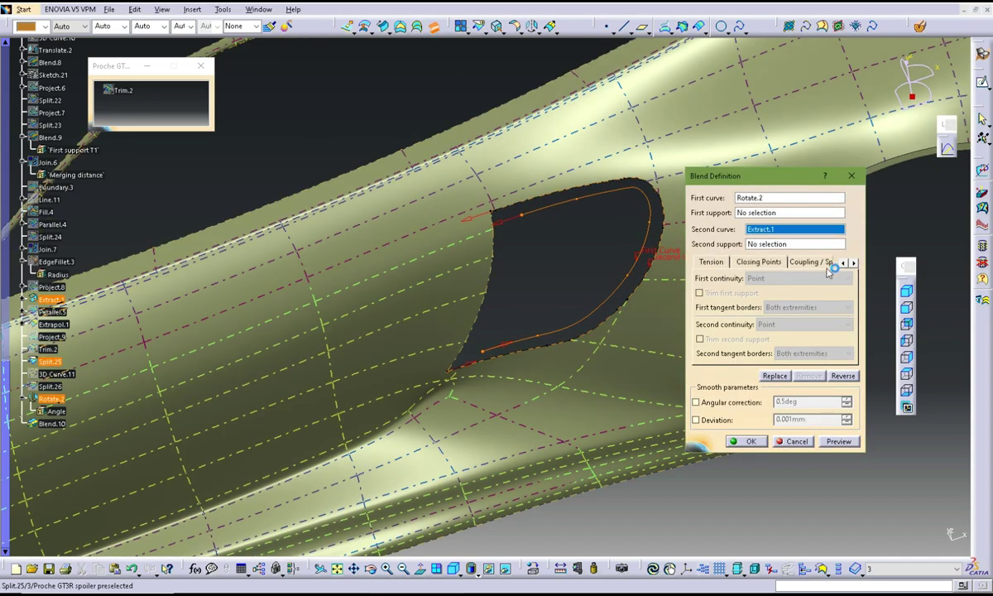
Set Spine coupling on Rotate.2 and create Blend.10, dismissing the warning
left_click(854, 263)
left_click(783, 261)
left_click(849, 278)
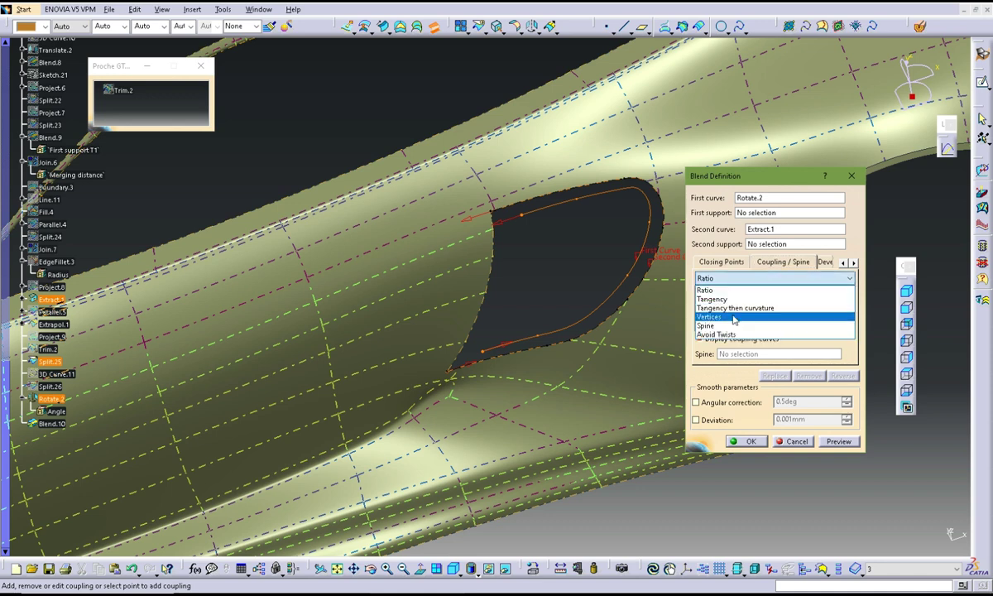
left_click(700, 305)
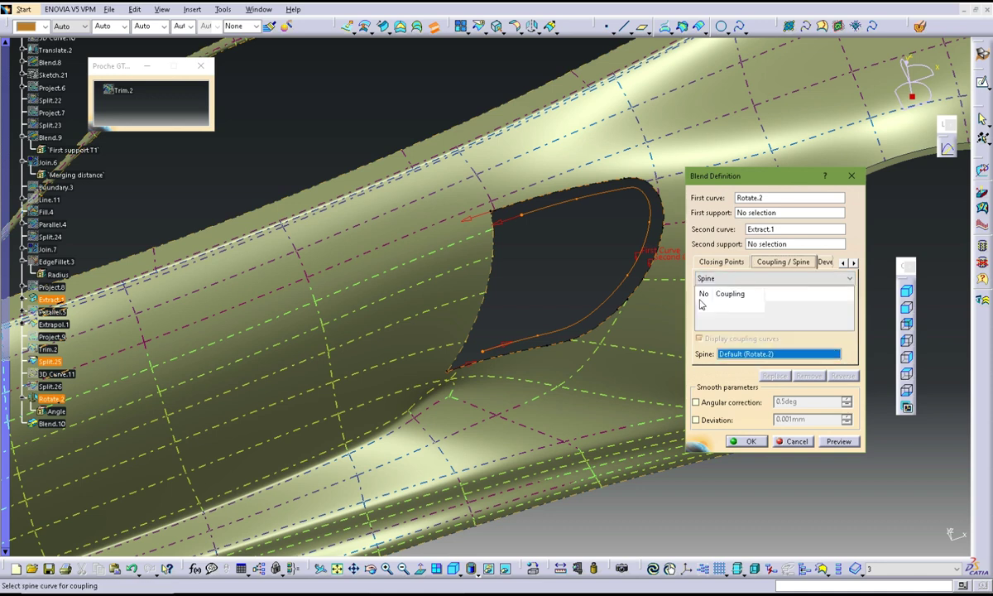
left_click(569, 202)
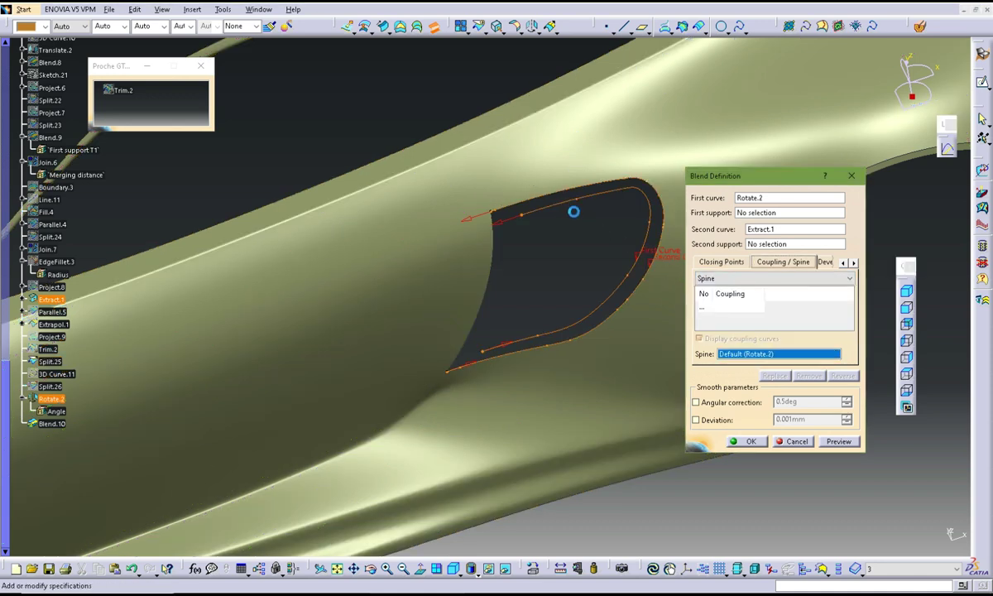
left_click(750, 442)
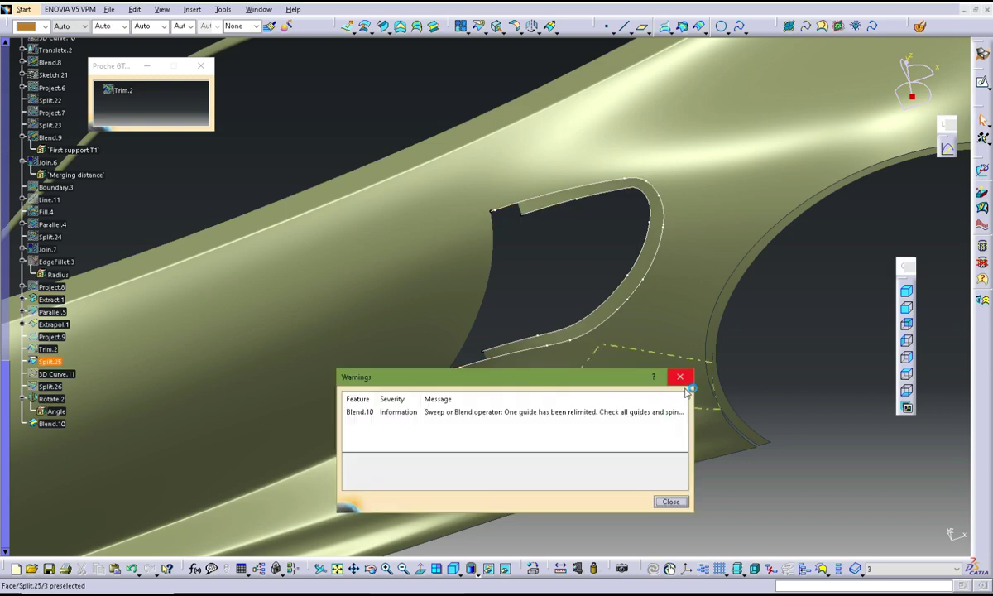
left_click(681, 376)
mouse_move(532, 288)
middle_mouse_down()
mouse_move(555, 264)
mouse_move(599, 361)
middle_mouse_up()
left_click(479, 26)
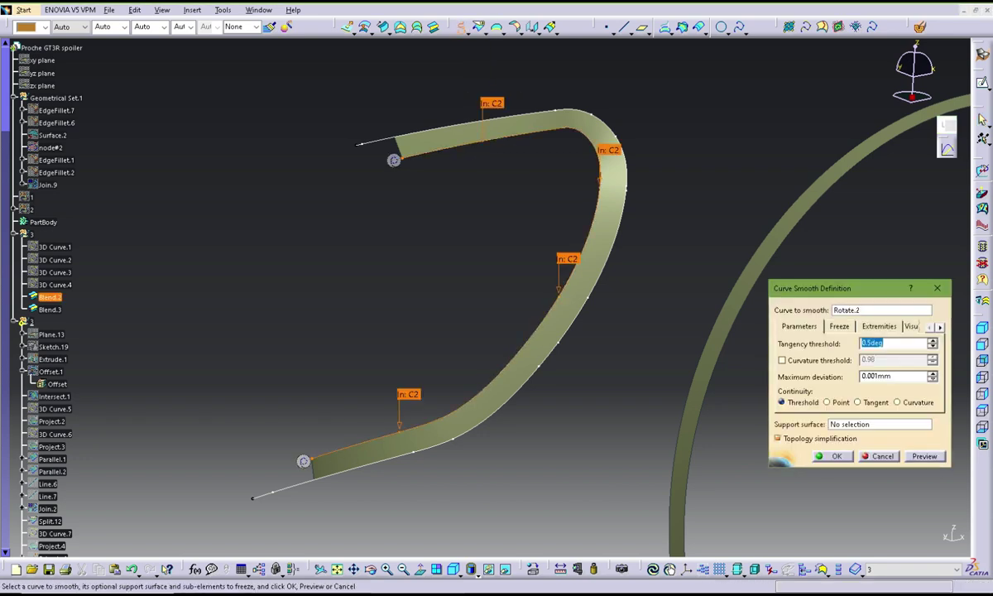
Smooth the vent's edge curves into Curve smooth.8 and Curve smooth.9
key("Return")
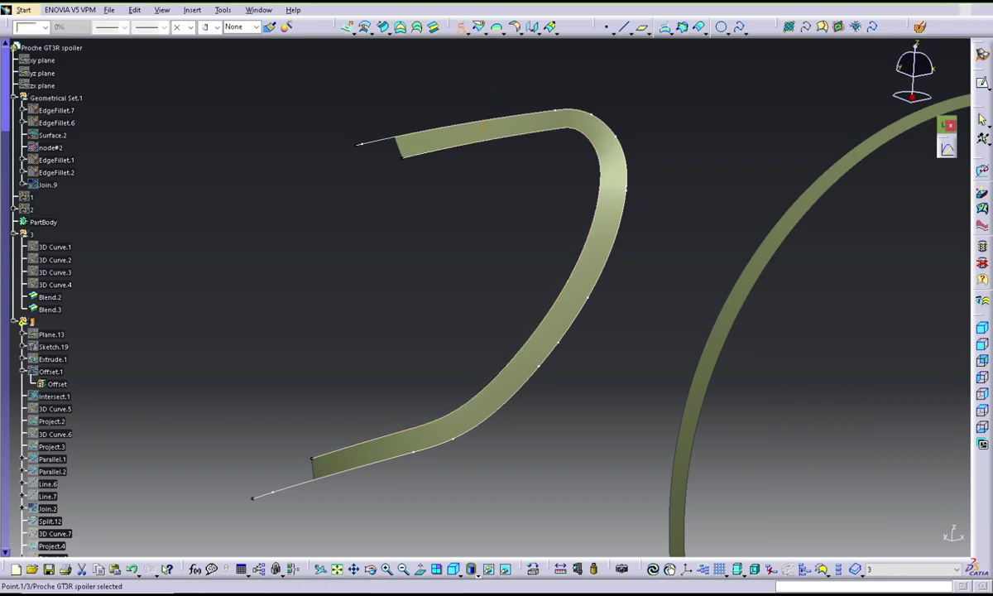
key("Escape")
middle_click_drag(484, 288, 483, 298)
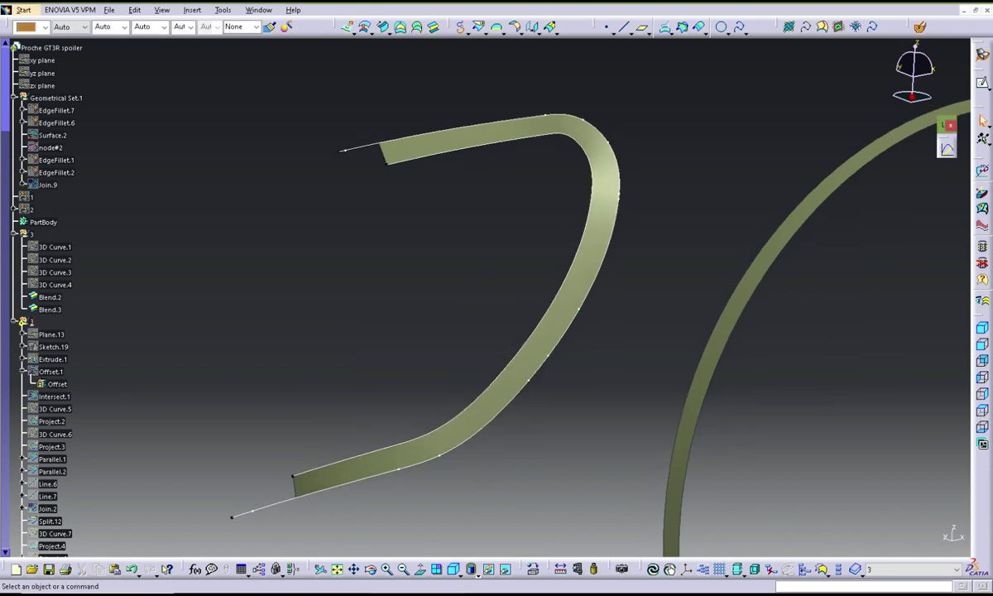
type("c:Curve Smooth")
key("Return")
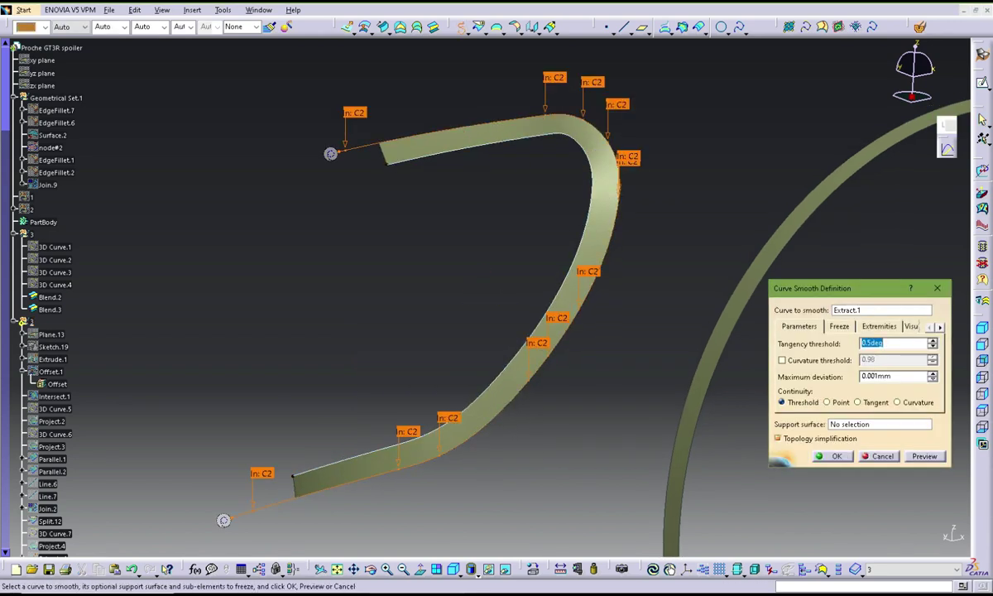
key("Return")
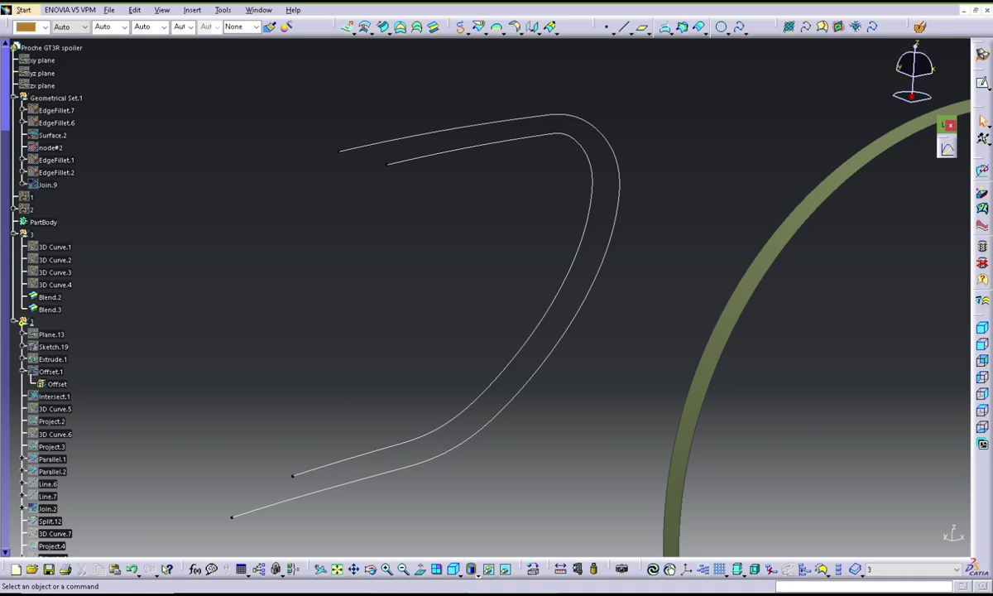
Blend a spine-coupled band between Curve smooth.8 and Curve smooth.9
left_click(408, 27)
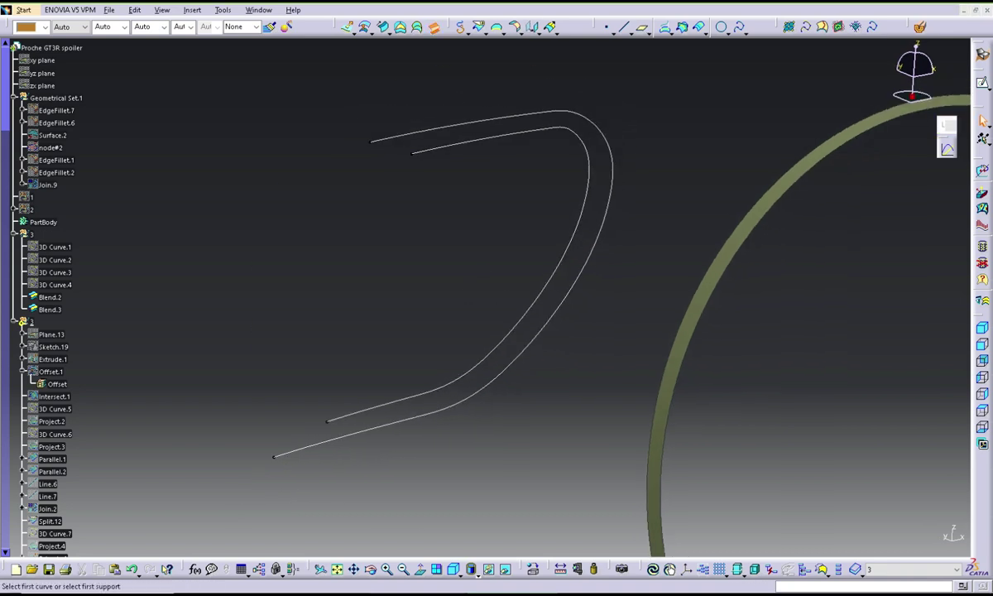
left_click(406, 154)
left_click(377, 142)
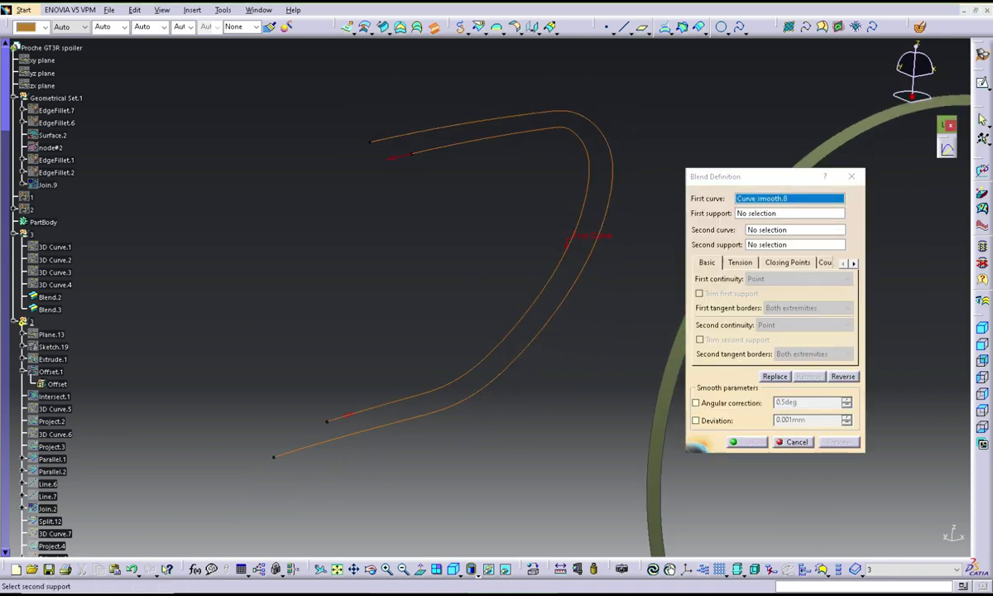
left_click(782, 262)
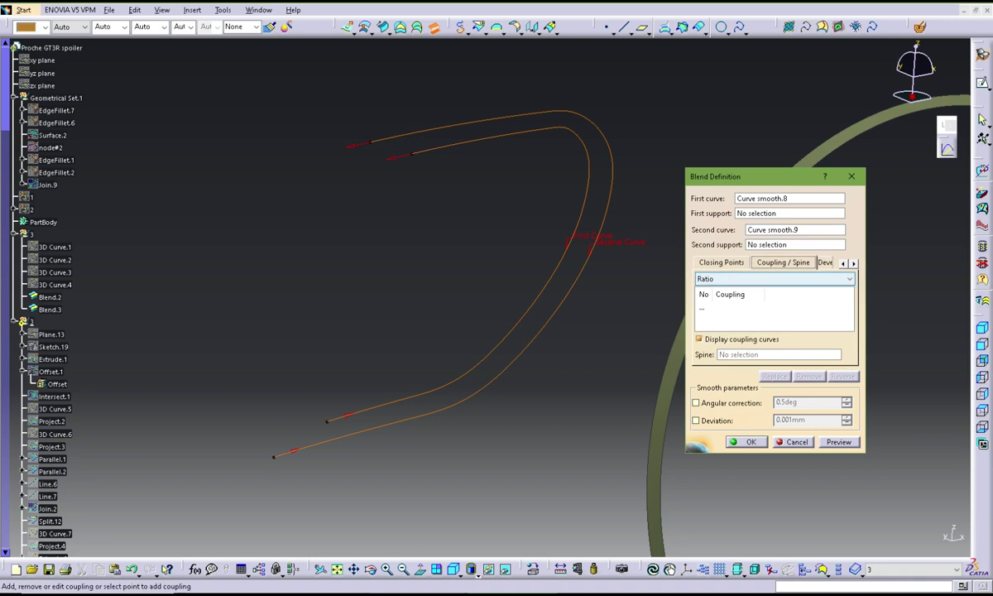
left_click(732, 318)
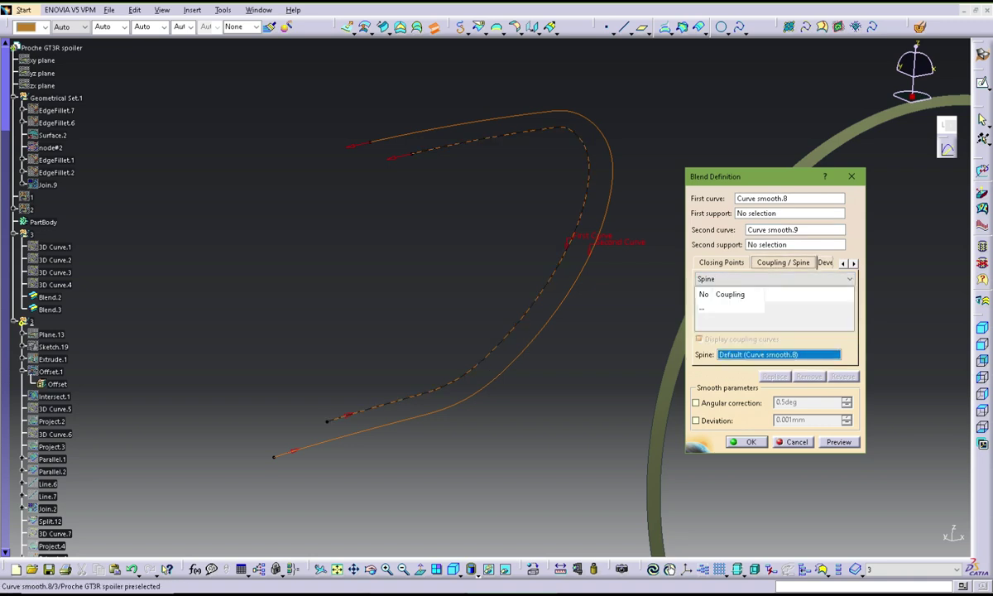
left_click(746, 442)
mouse_move(497, 315)
middle_mouse_down()
mouse_move(530, 298)
mouse_move(550, 341)
middle_mouse_up()
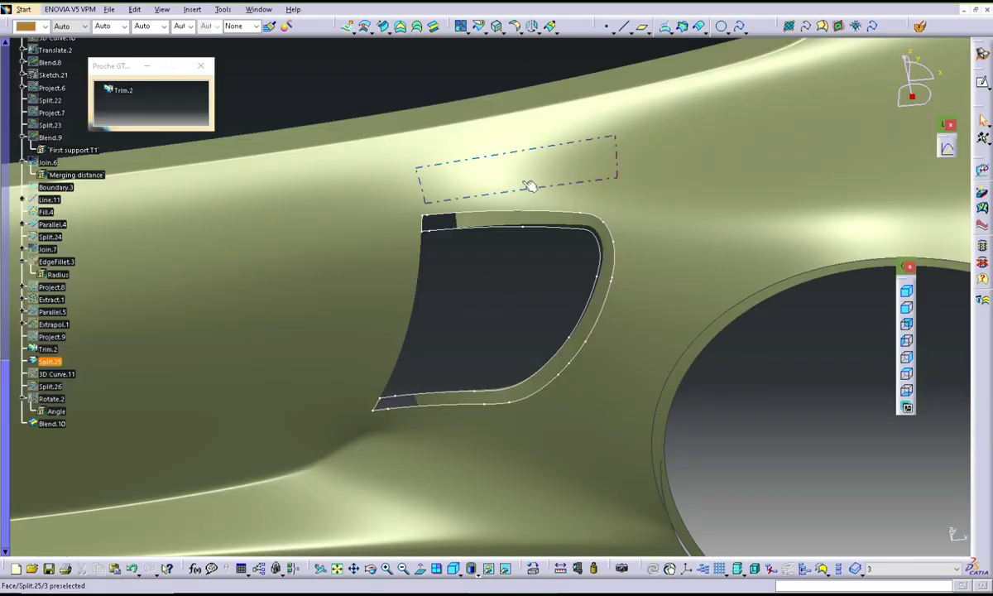
Inspect the parents and children of Split.25 in the dependency graph
right_click(529, 186)
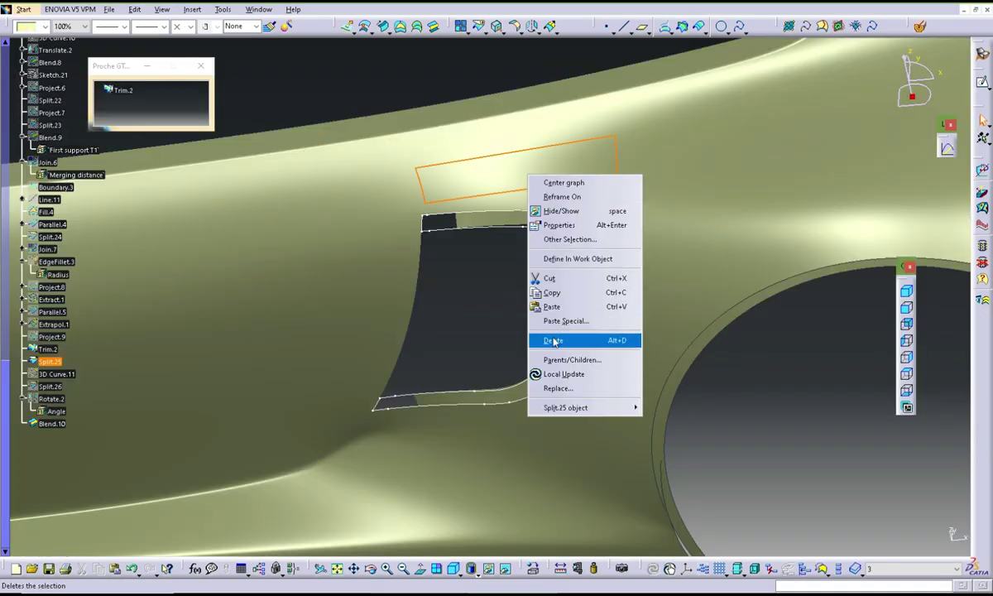
left_click(571, 357)
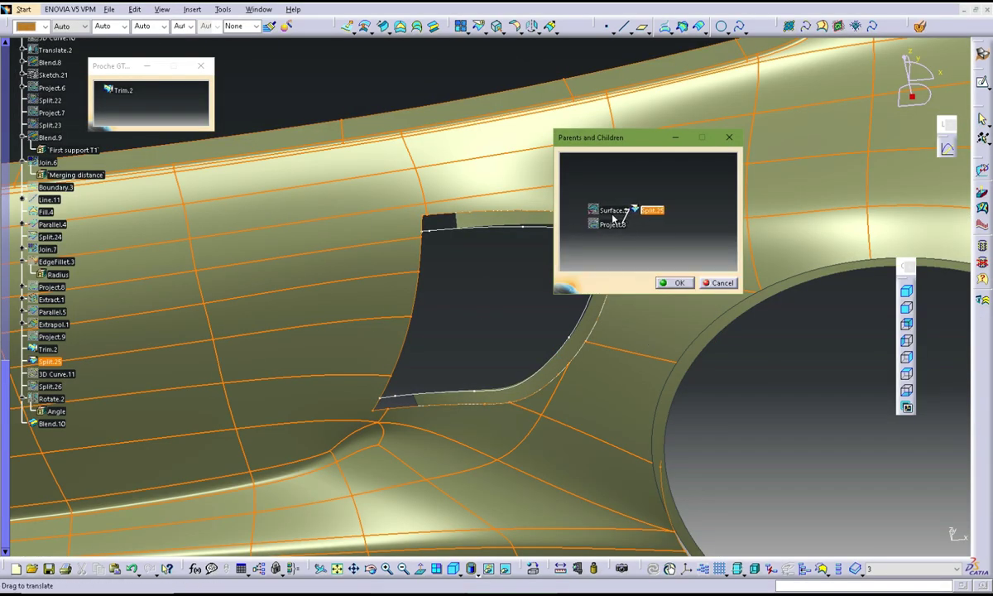
right_click(656, 211)
left_click(687, 260)
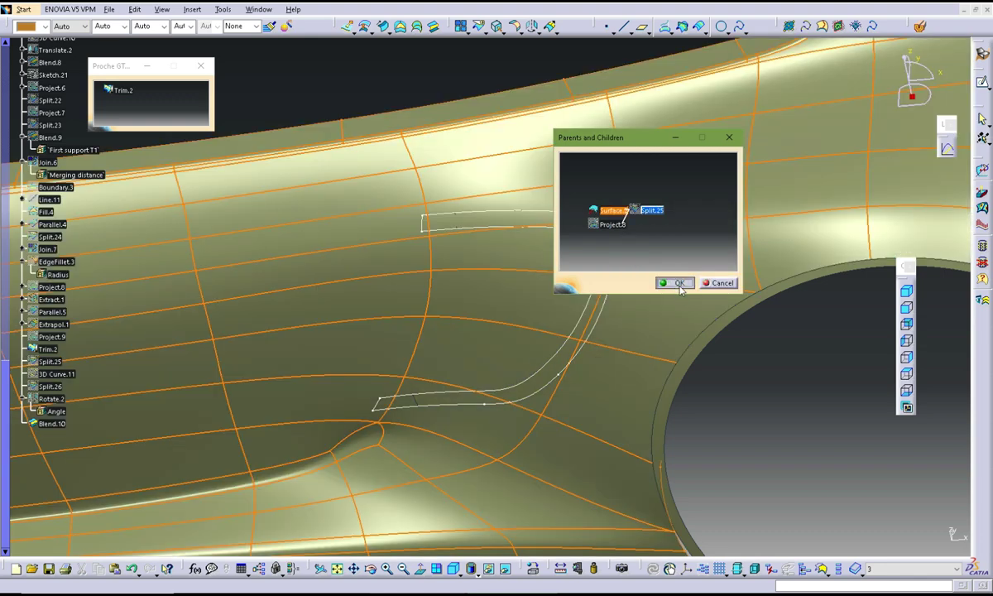
left_click(672, 282)
middle_click_drag(500, 312, 711, 358)
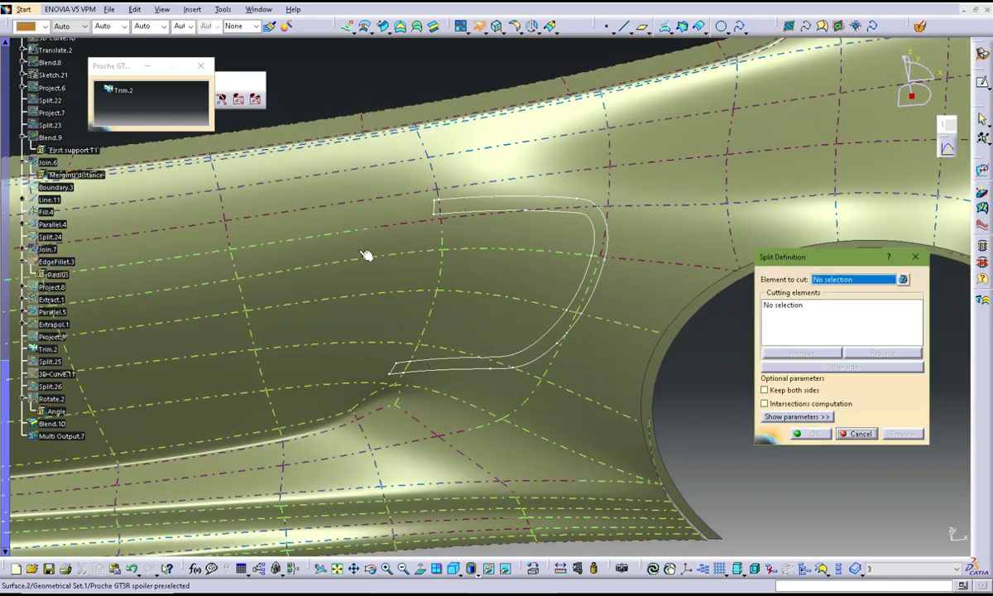
Split Surface.2 by Trim.2 keeping the other side, creating Split.27
left_click(366, 255)
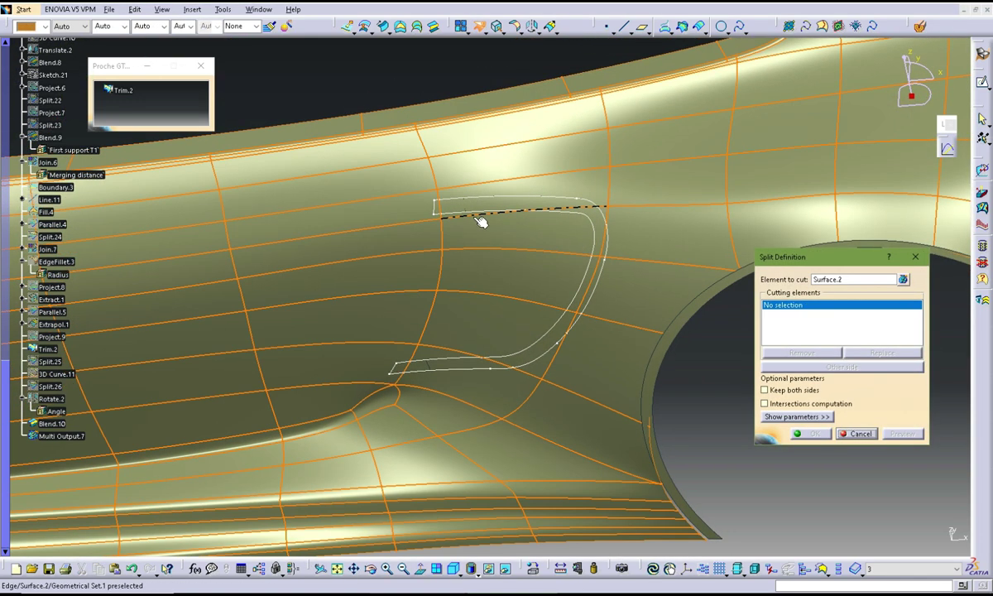
left_click(820, 370)
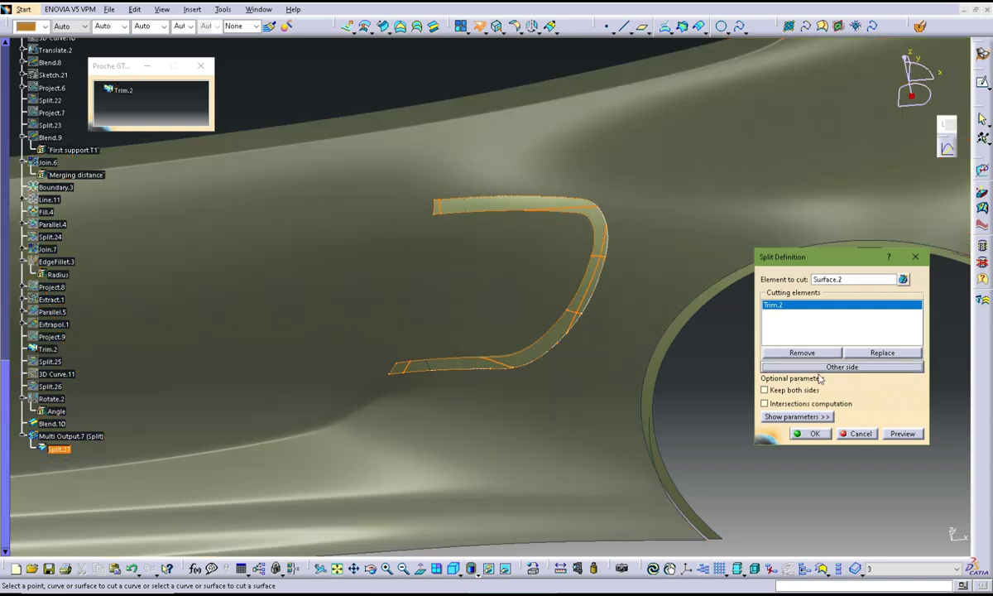
left_click(807, 434)
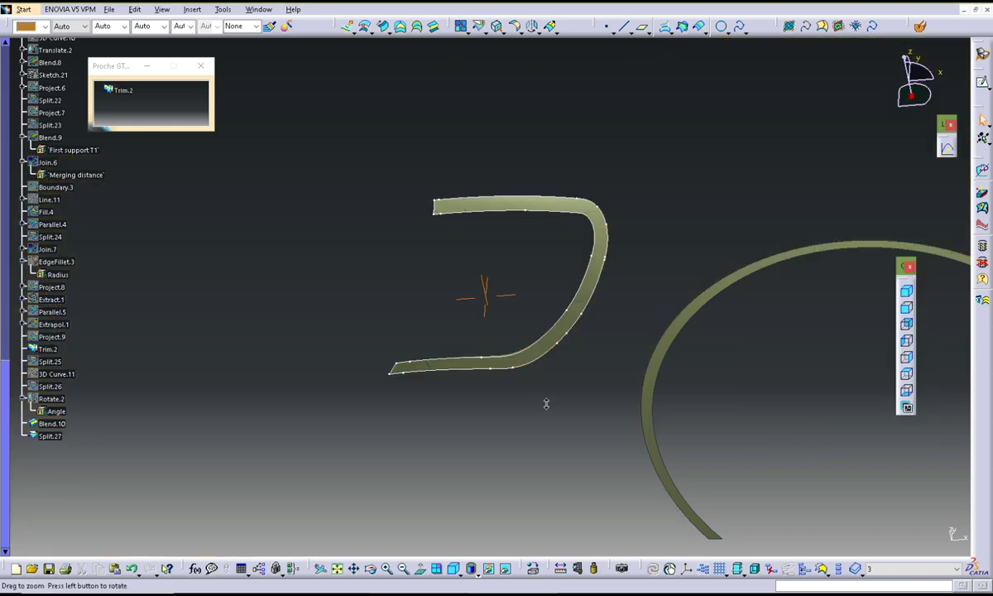
mouse_move(546, 404)
middle_mouse_down()
mouse_move(461, 406)
mouse_move(500, 290)
mouse_move(514, 306)
mouse_move(563, 281)
mouse_move(612, 273)
middle_mouse_up()
Create a 3D curve through two points across the D-shaped vent strip
left_click(757, 25)
left_click(532, 140)
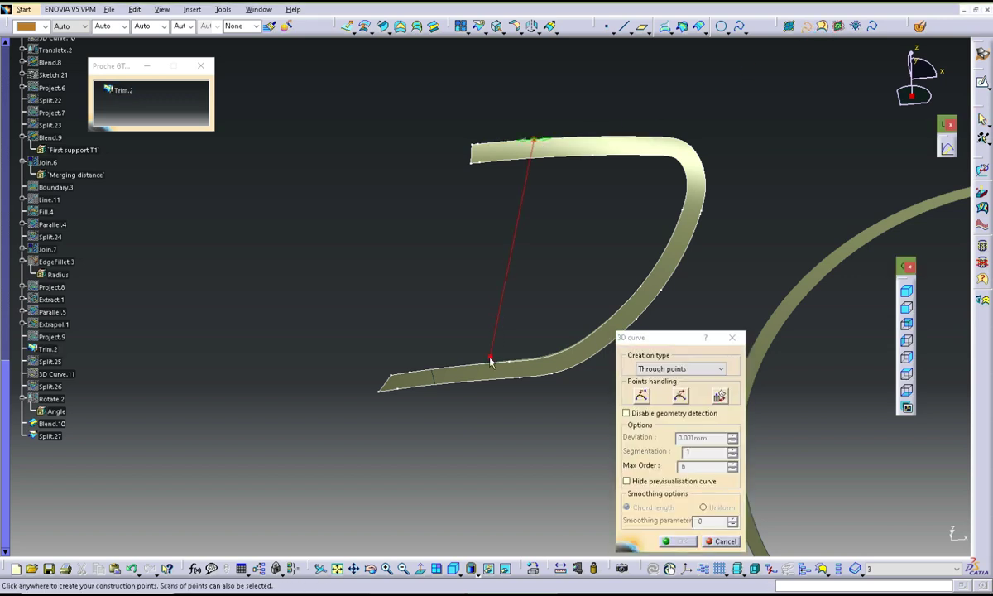
left_click(488, 377)
left_click(672, 541)
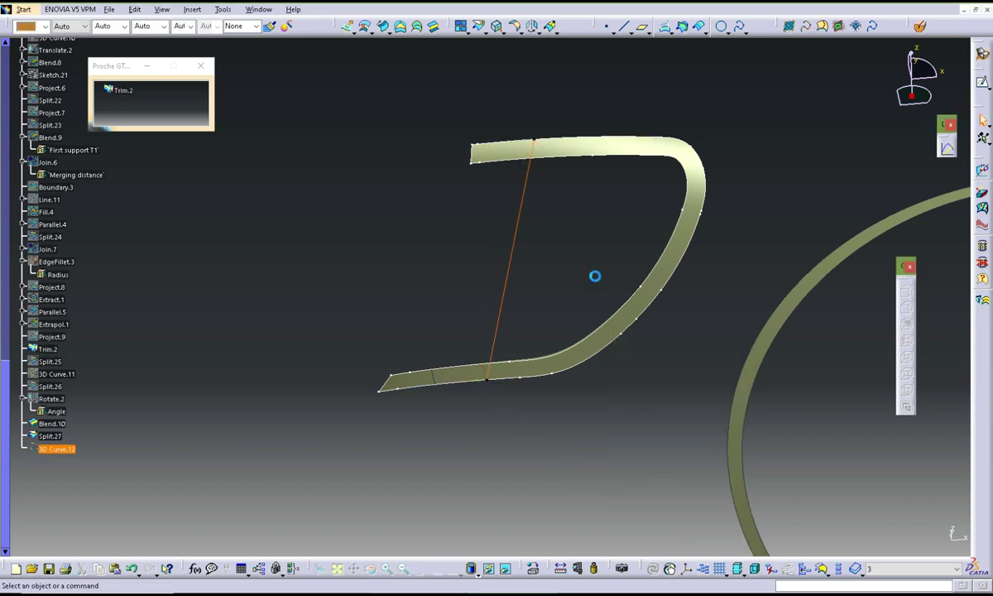
mouse_move(548, 244)
middle_mouse_down()
mouse_move(530, 279)
mouse_move(543, 259)
mouse_move(571, 380)
middle_mouse_up()
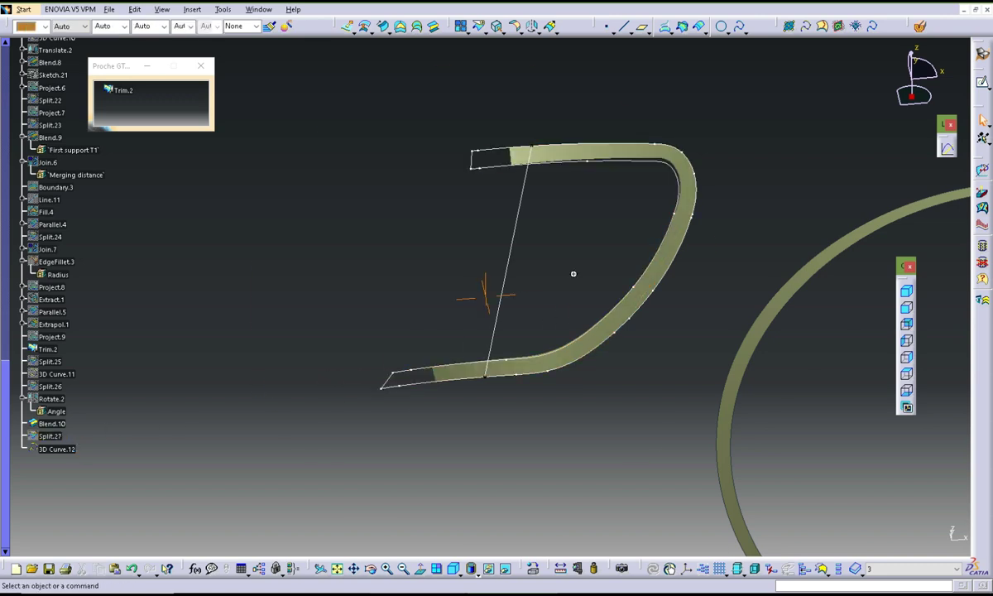
mouse_move(574, 274)
middle_mouse_down()
mouse_move(586, 282)
mouse_move(753, 150)
middle_mouse_up()
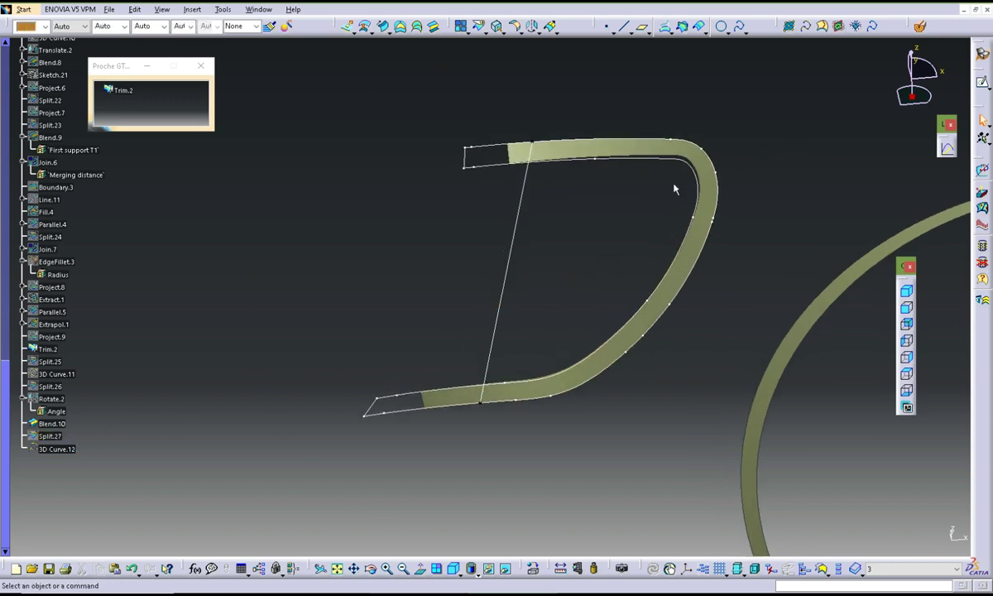
mouse_move(672, 241)
middle_mouse_down()
mouse_move(574, 255)
mouse_move(623, 257)
mouse_move(516, 63)
middle_mouse_up()
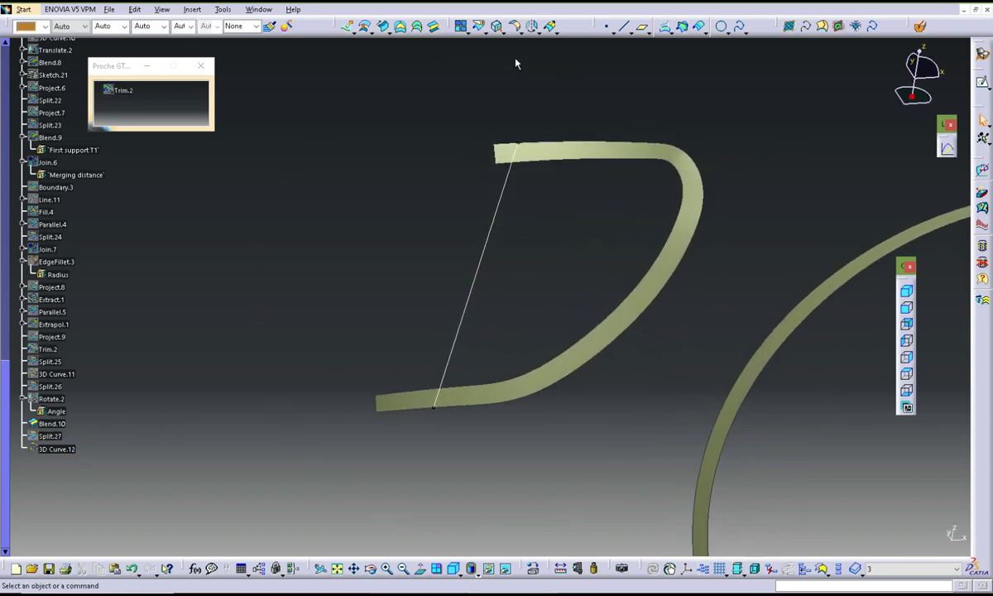
Extrapolate both ends of the line, 38mm at the top end
left_click(550, 27)
left_click(522, 142)
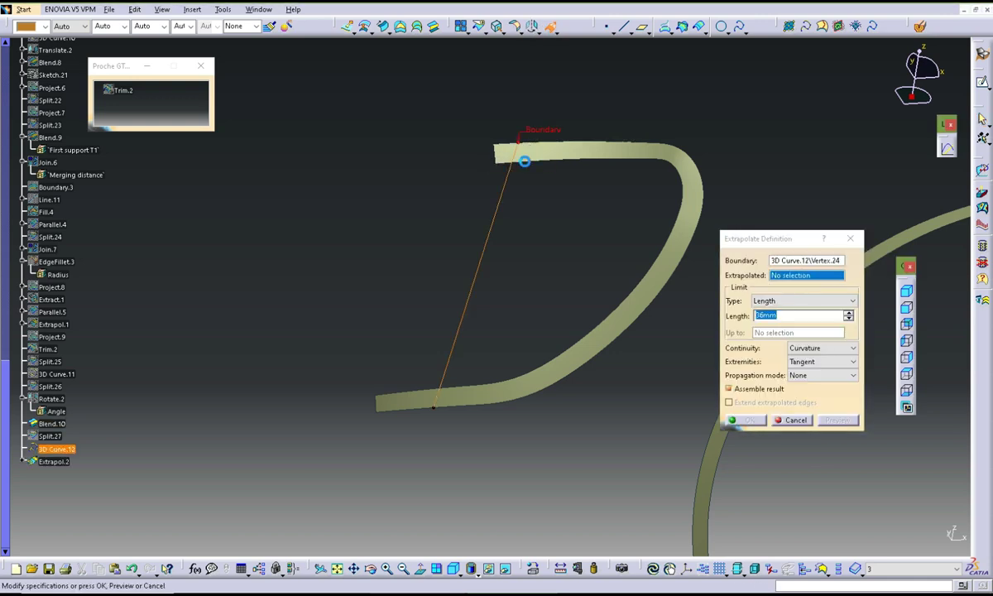
left_click(848, 315)
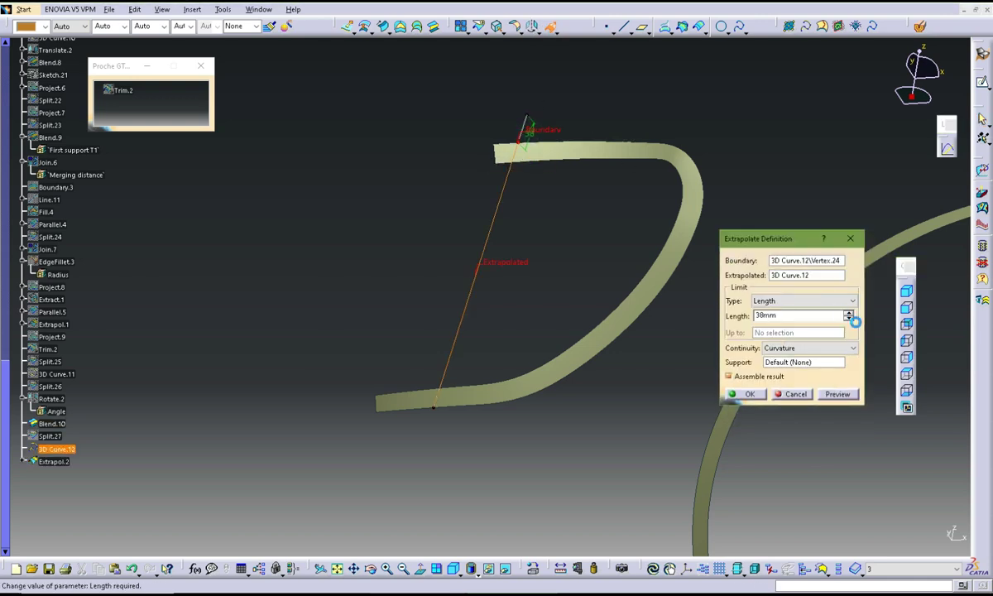
left_click(773, 396)
left_click(552, 27)
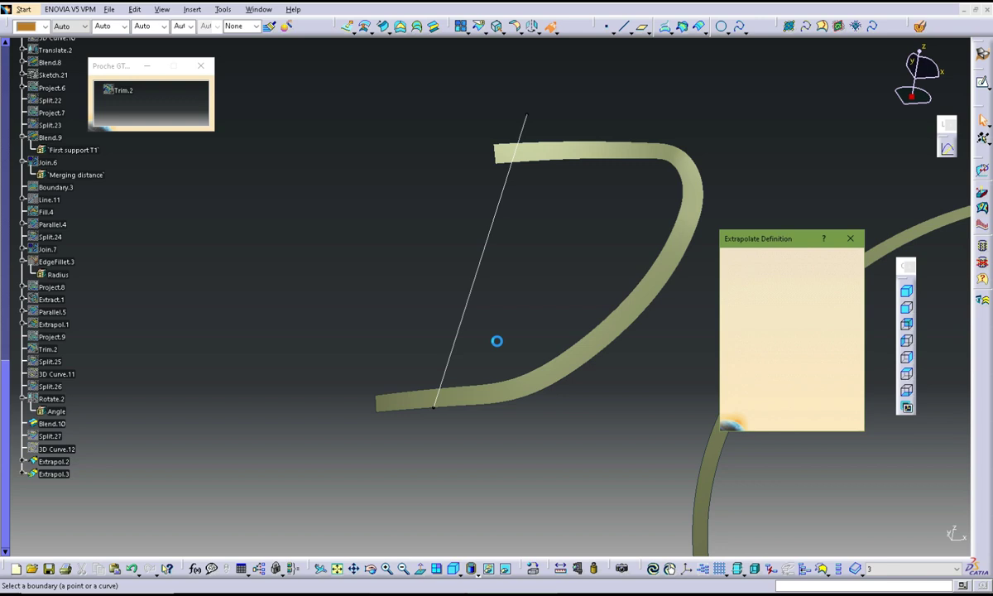
left_click(436, 408)
left_click(453, 361)
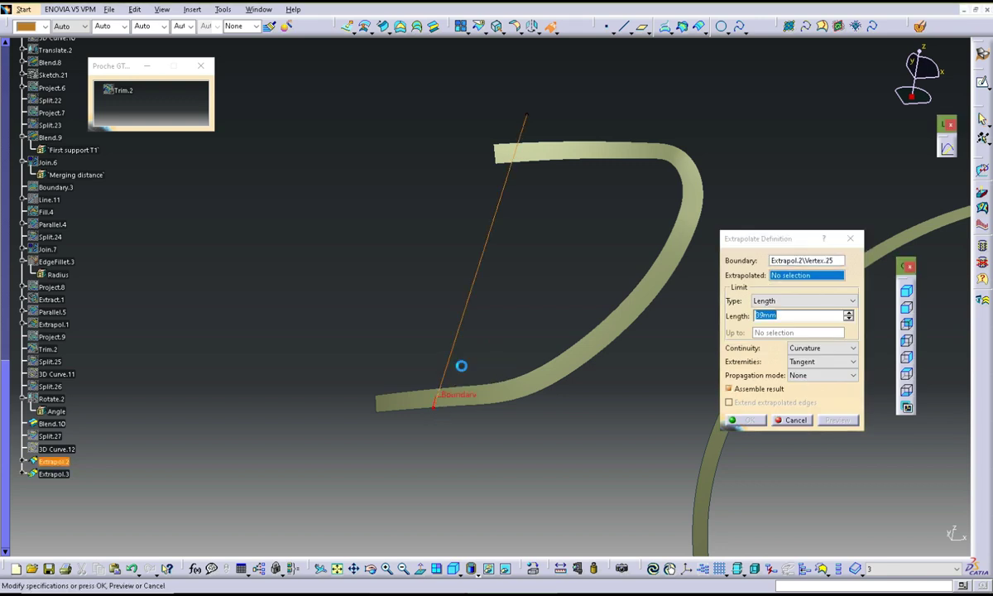
left_click(783, 394)
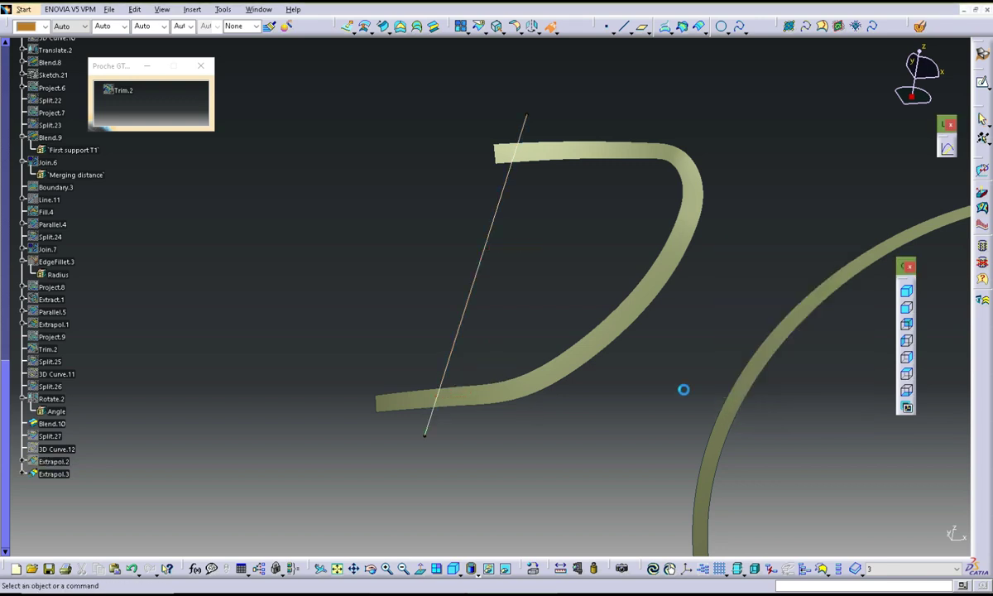
middle_click_drag(513, 289, 483, 284)
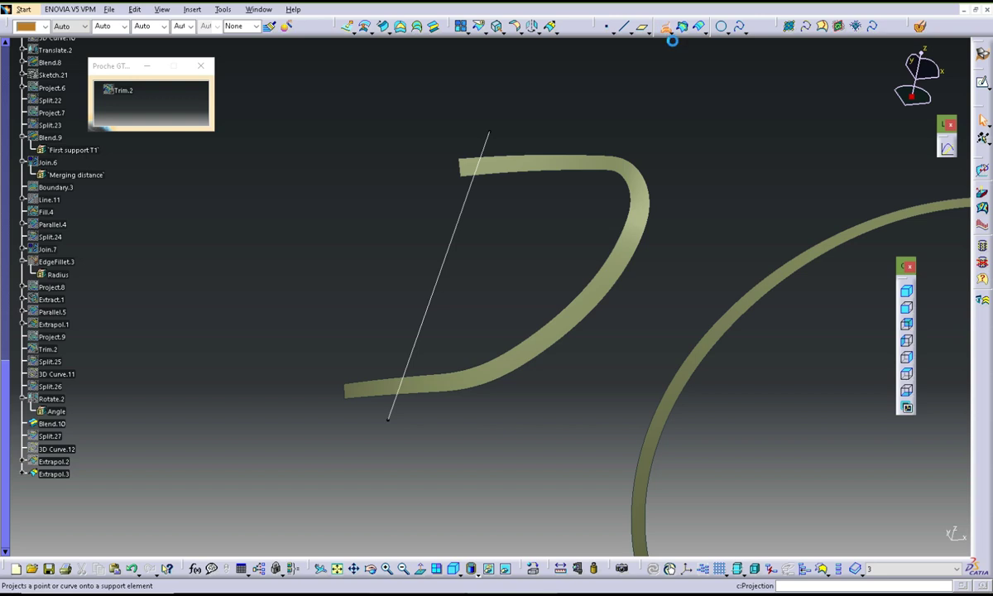
Project the extended line onto the blend surface
left_click(462, 221)
left_click(609, 264)
left_click(621, 459)
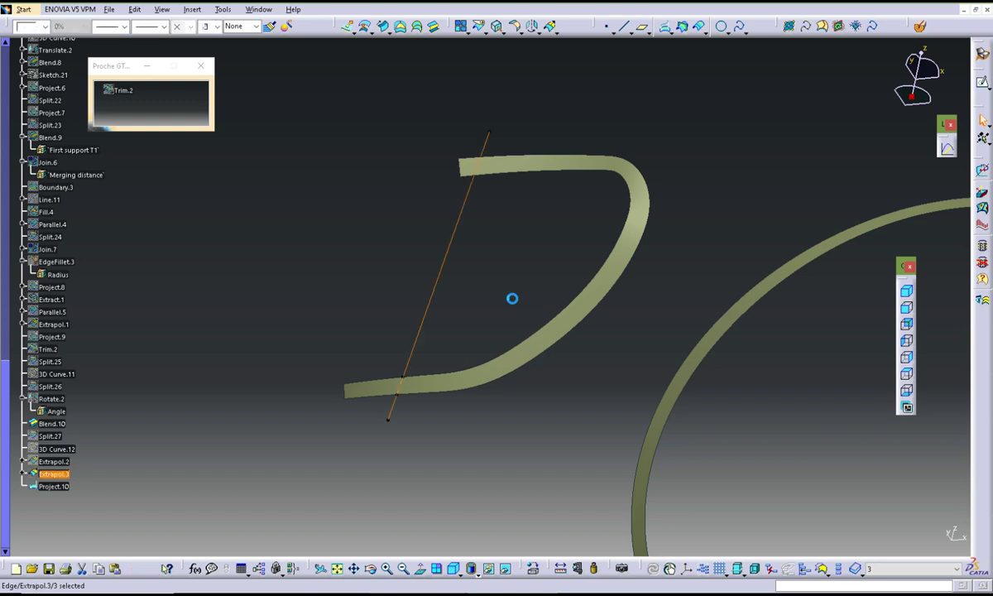
mouse_move(512, 297)
middle_mouse_down()
mouse_move(566, 252)
mouse_move(550, 224)
middle_mouse_up()
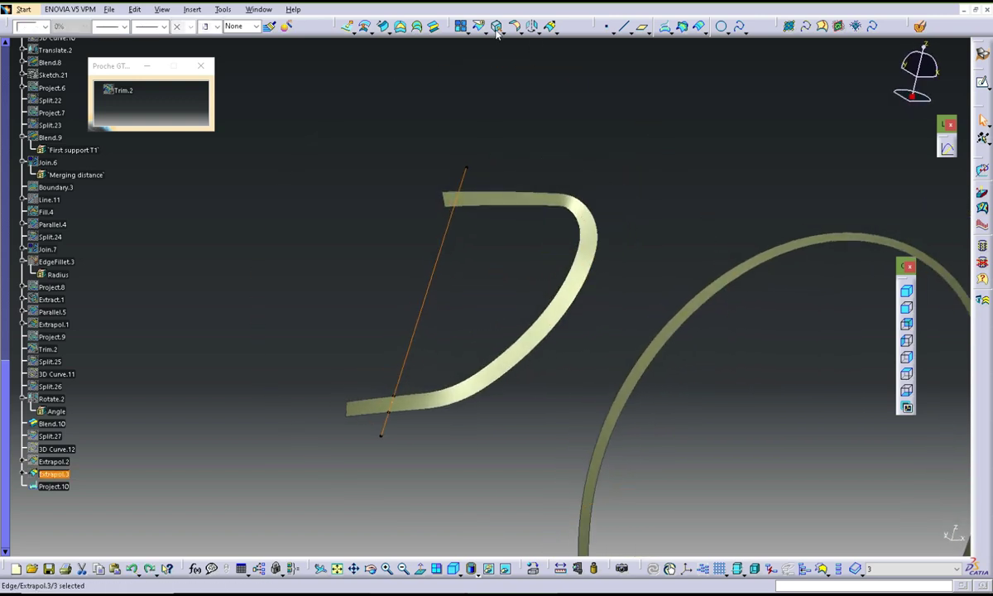
Extrude the extended line along Y, 36mm on the second side, and select Blend.10 to cut
left_click(346, 28)
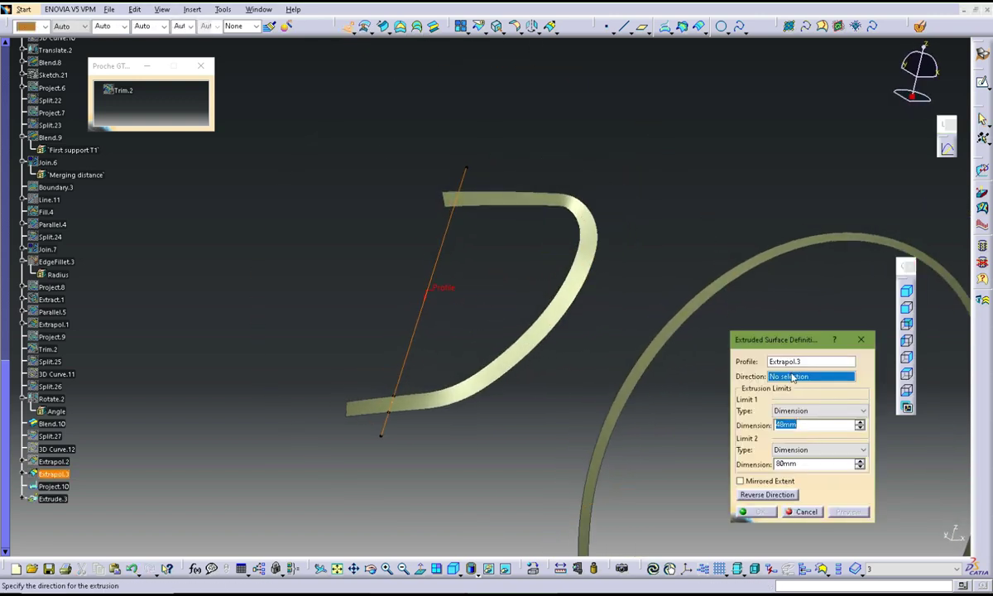
right_click(792, 385)
left_click(828, 438)
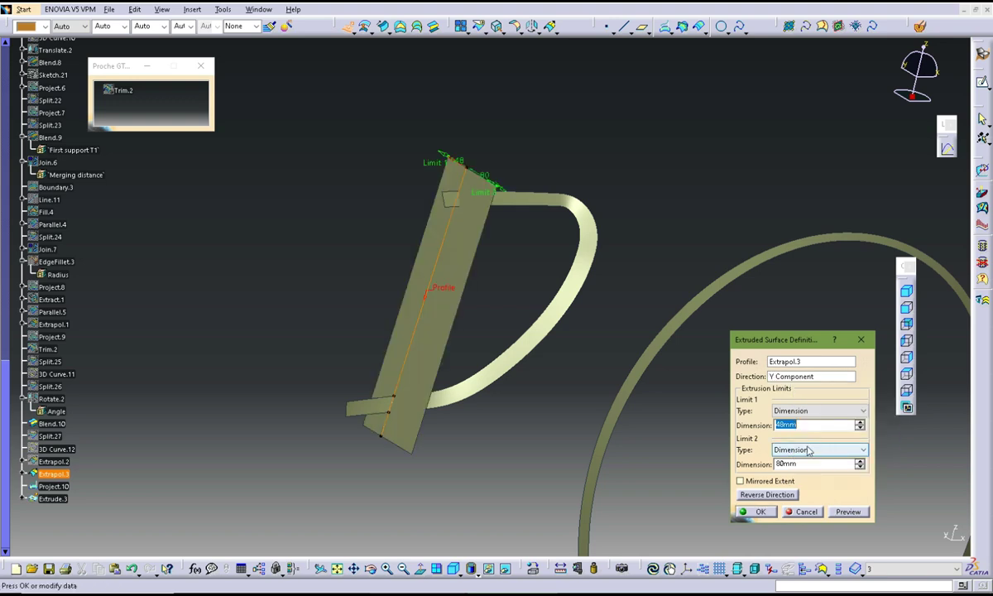
middle_click_drag(488, 343, 501, 233)
mouse_move(485, 184)
left_mouse_down()
mouse_move(424, 189)
mouse_move(423, 176)
left_mouse_up()
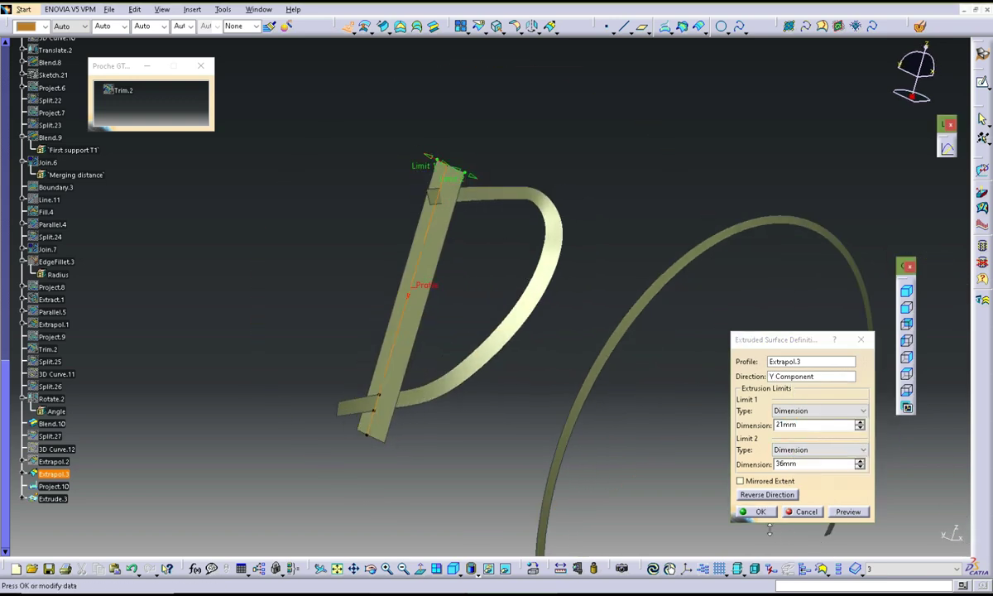
left_click(756, 512)
middle_click_drag(495, 322, 428, 425)
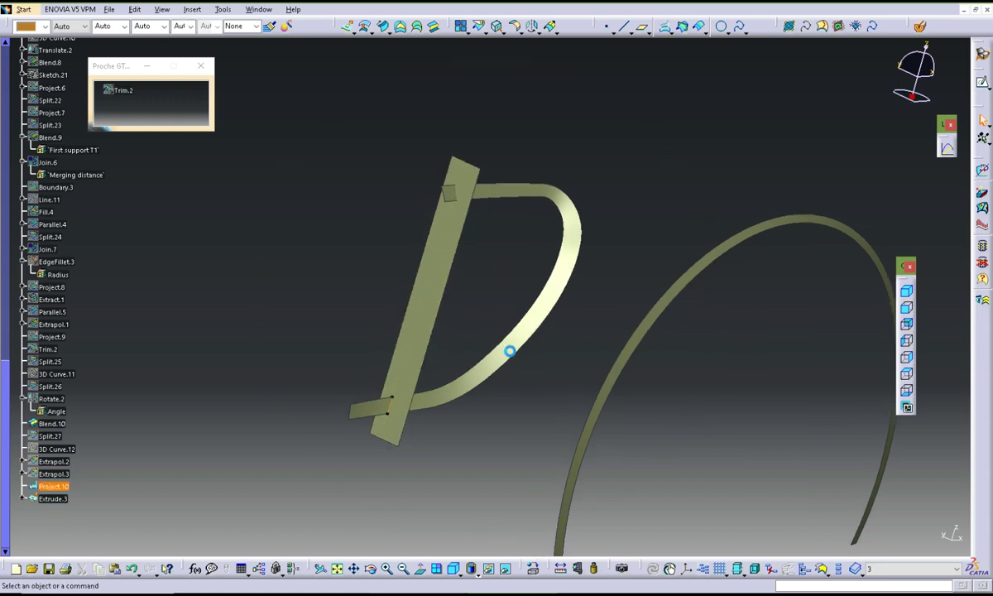
middle_click_drag(510, 351, 496, 294)
left_click(571, 285)
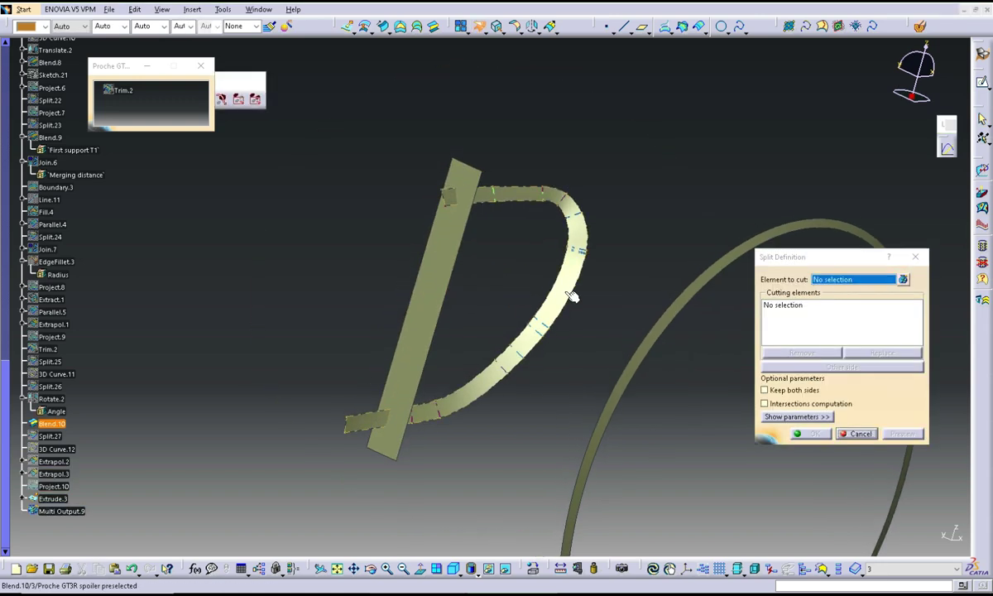
Split Blend.10 with the Extrude.3 wall
left_click(447, 293)
left_click(817, 434)
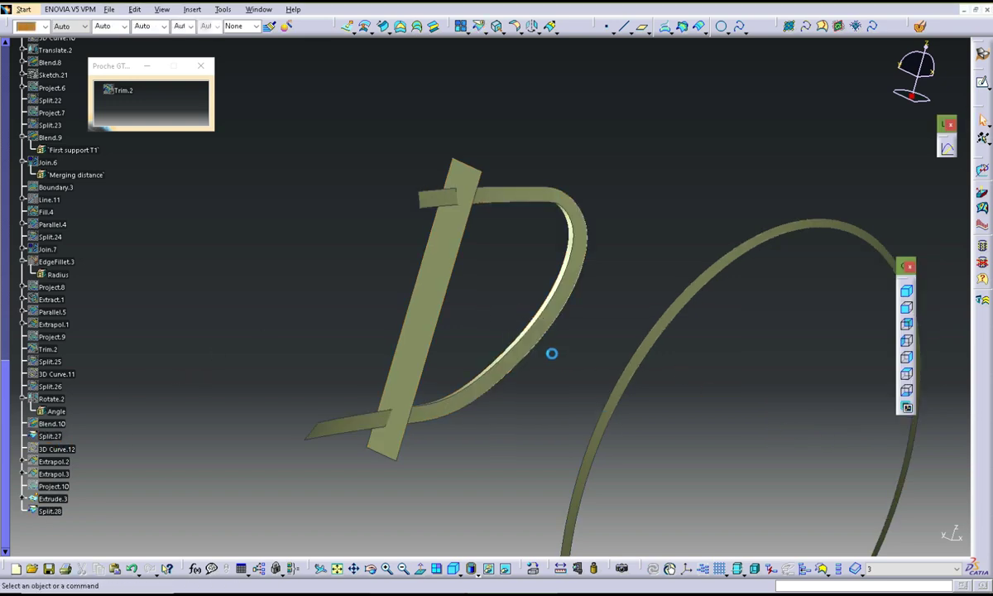
mouse_move(552, 354)
middle_mouse_down()
mouse_move(485, 300)
mouse_move(556, 229)
middle_mouse_up()
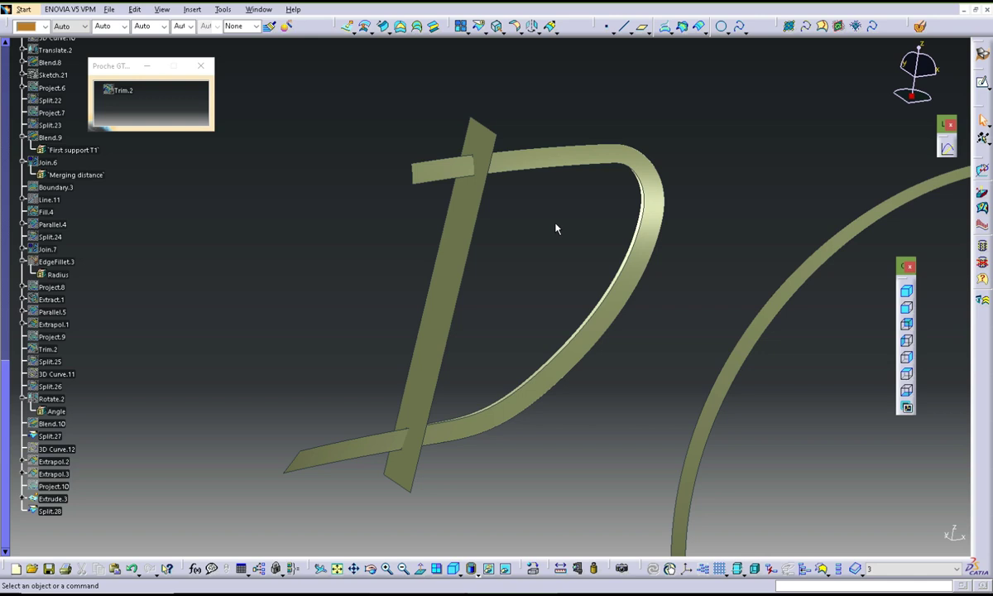
Offset the Extrude.3 wall by -59mm
left_click(364, 28)
left_click(471, 240)
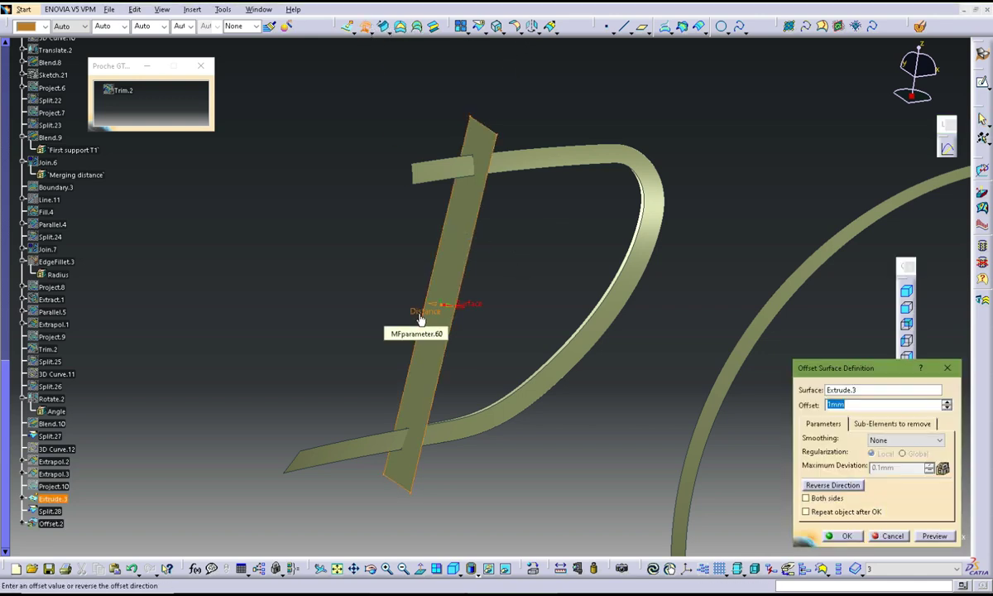
left_click_drag(421, 320, 395, 325)
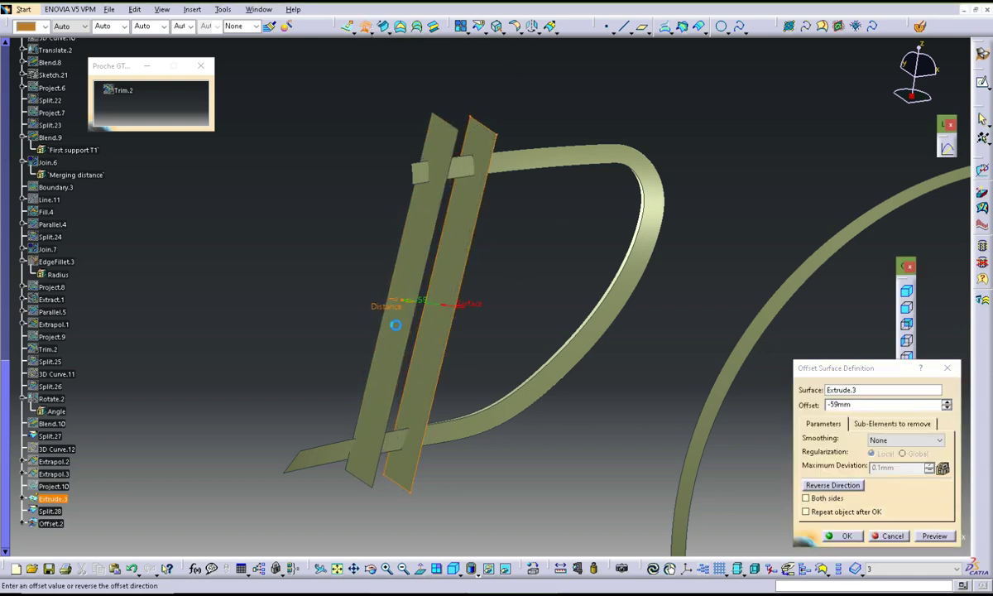
left_click(847, 536)
middle_click_drag(362, 426, 490, 392)
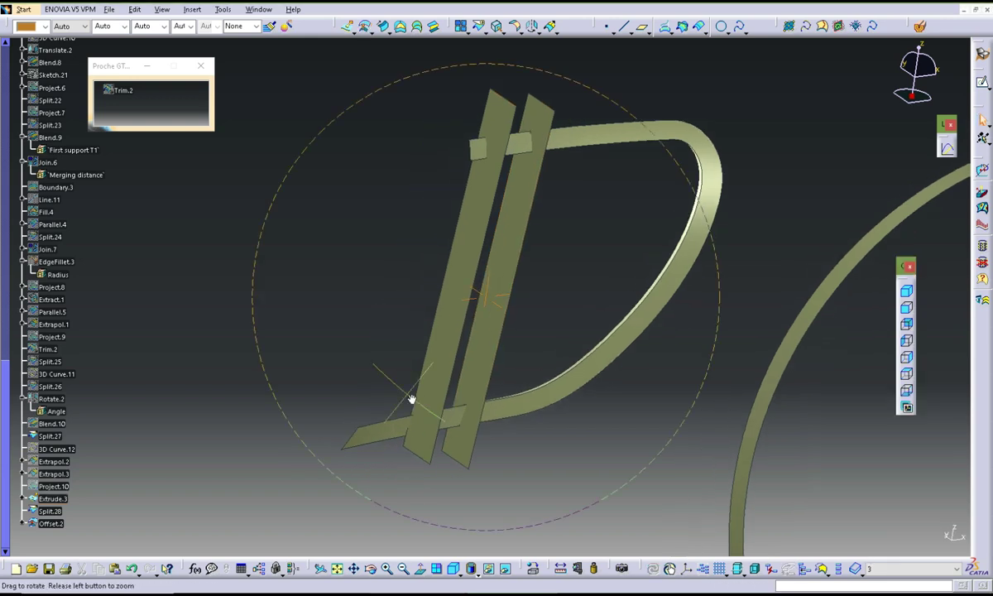
Lengthen Extrude.3's first limit to 60mm
double_click(483, 389)
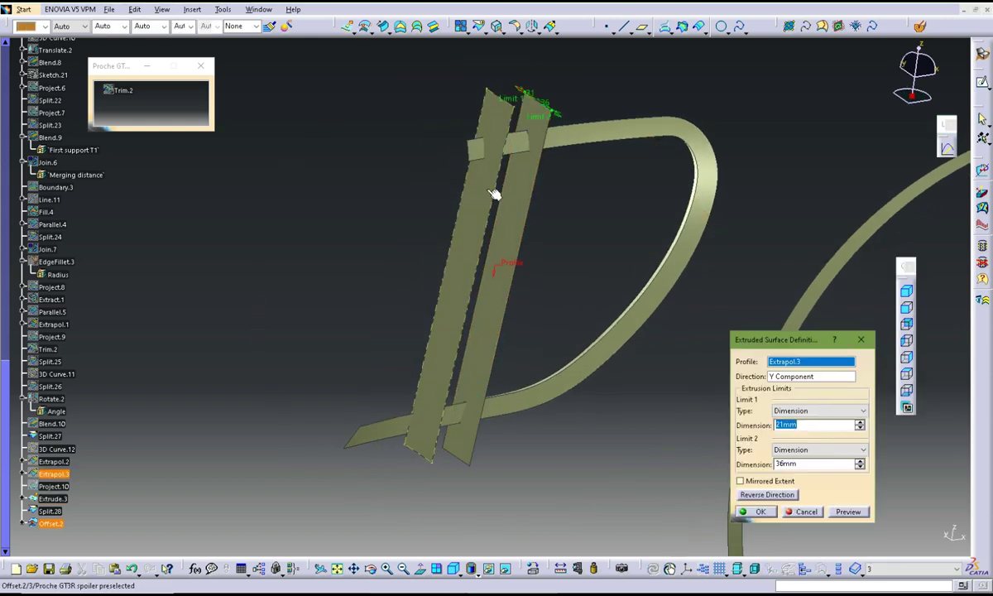
left_click_drag(507, 103, 502, 81)
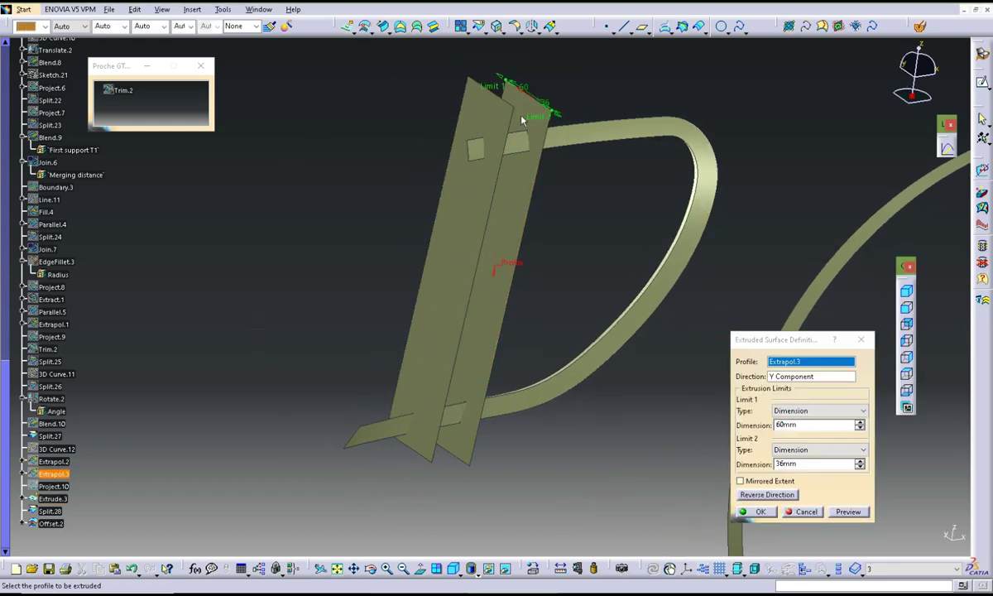
left_click(755, 513)
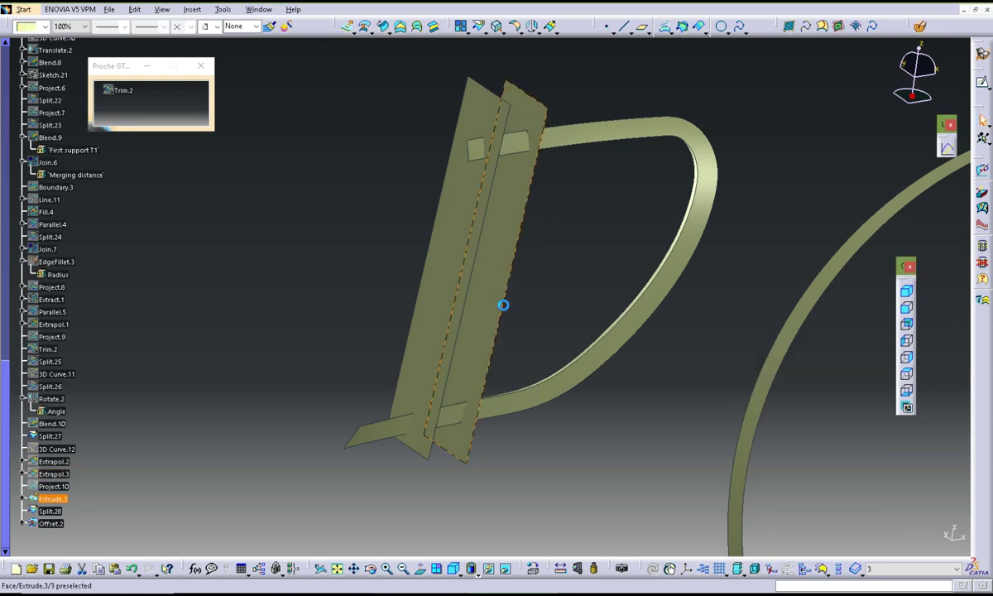
middle_click_drag(595, 315, 526, 288)
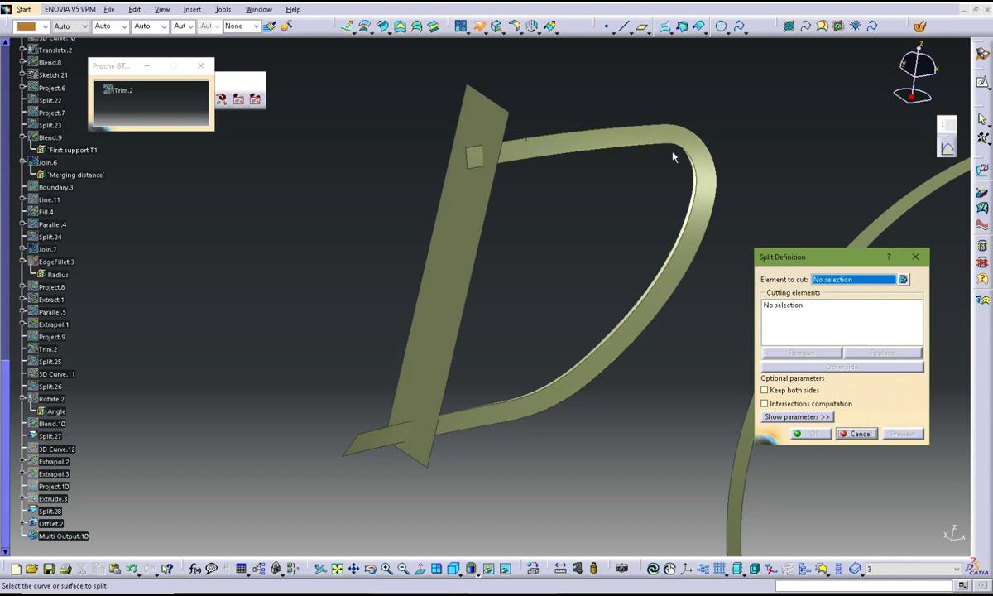
Split Split.27 with Offset.2, keeping the other side
left_click(710, 195)
left_click(501, 137)
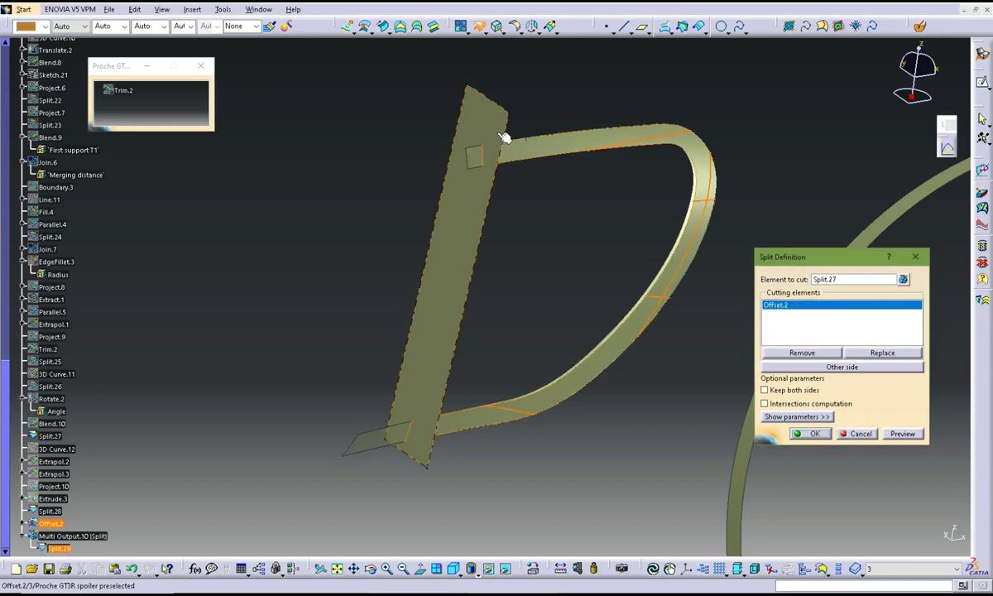
left_click(832, 370)
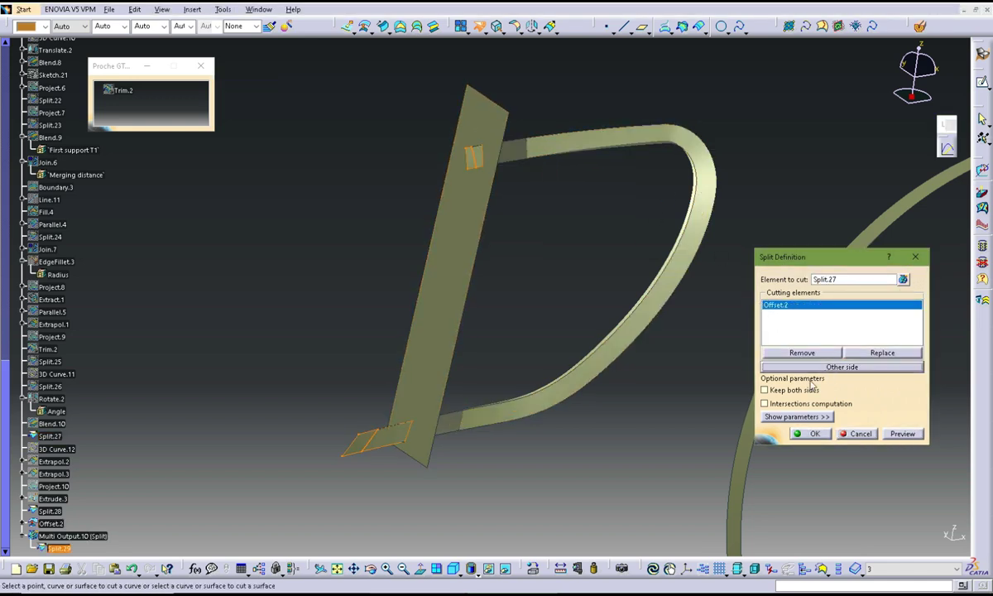
left_click(810, 434)
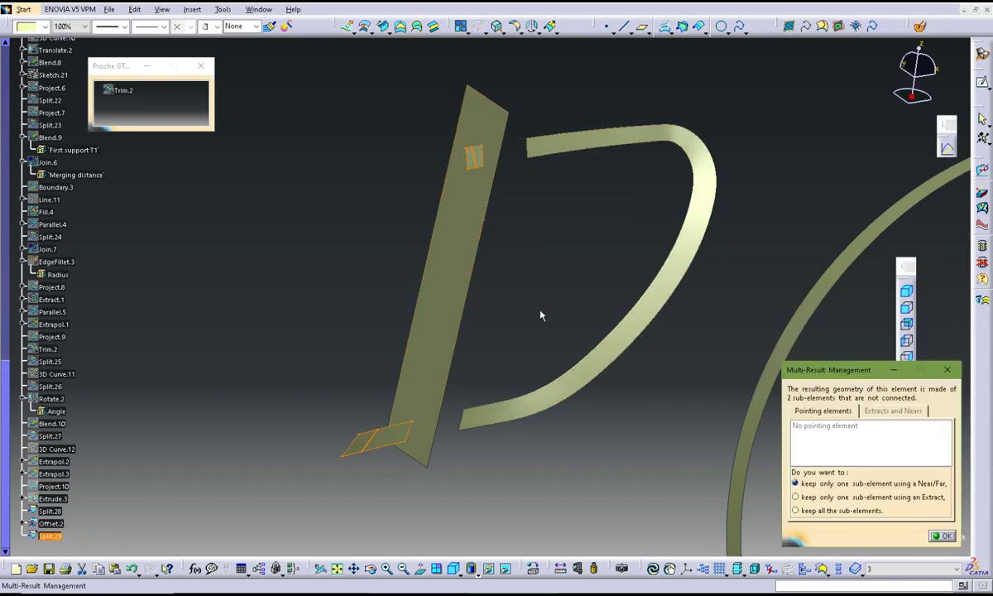
left_click(947, 370)
Extract the small upper end face of Split.29
left_click(497, 27)
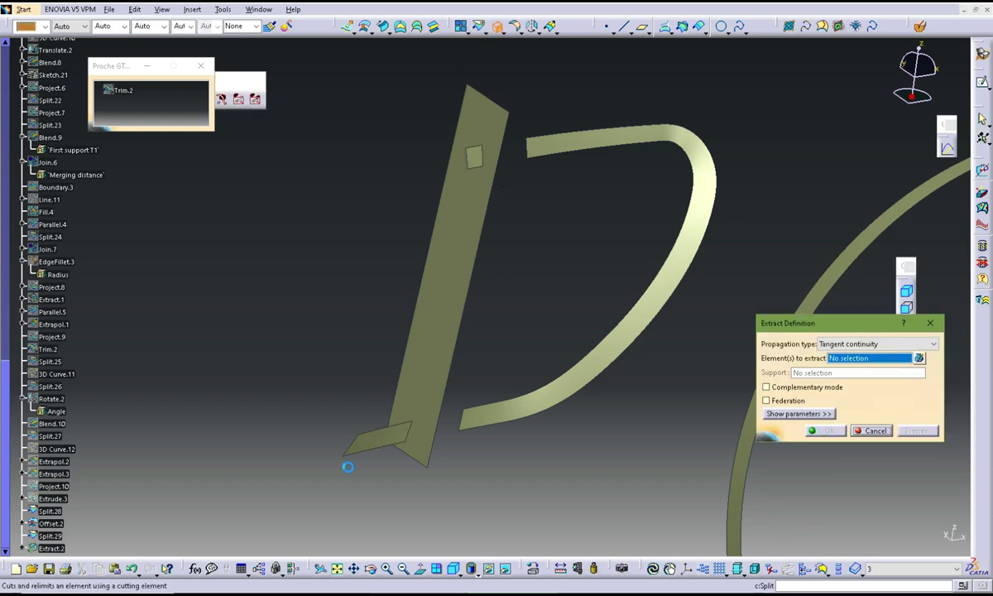
left_click(393, 445)
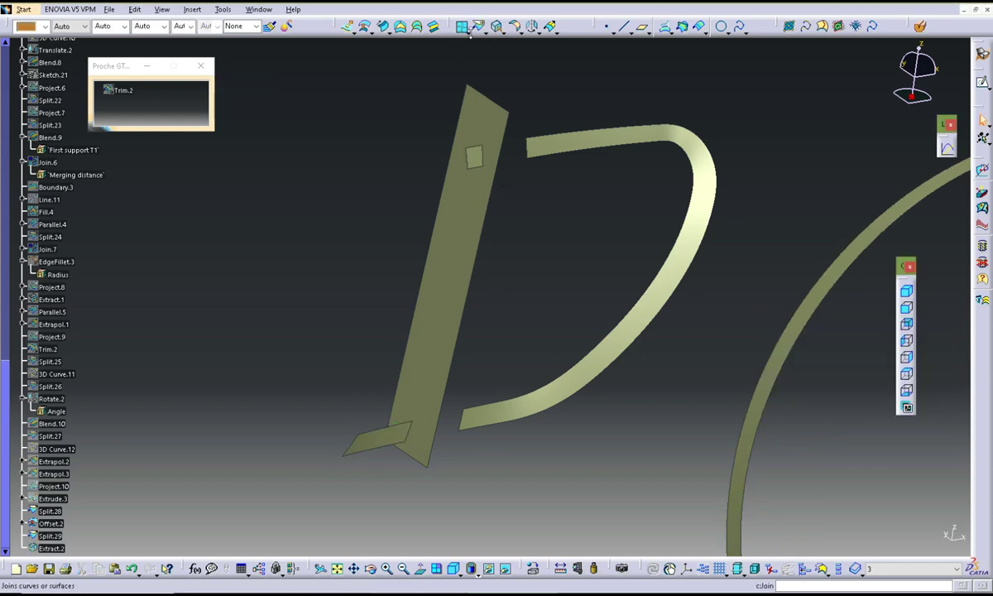
left_click(477, 168)
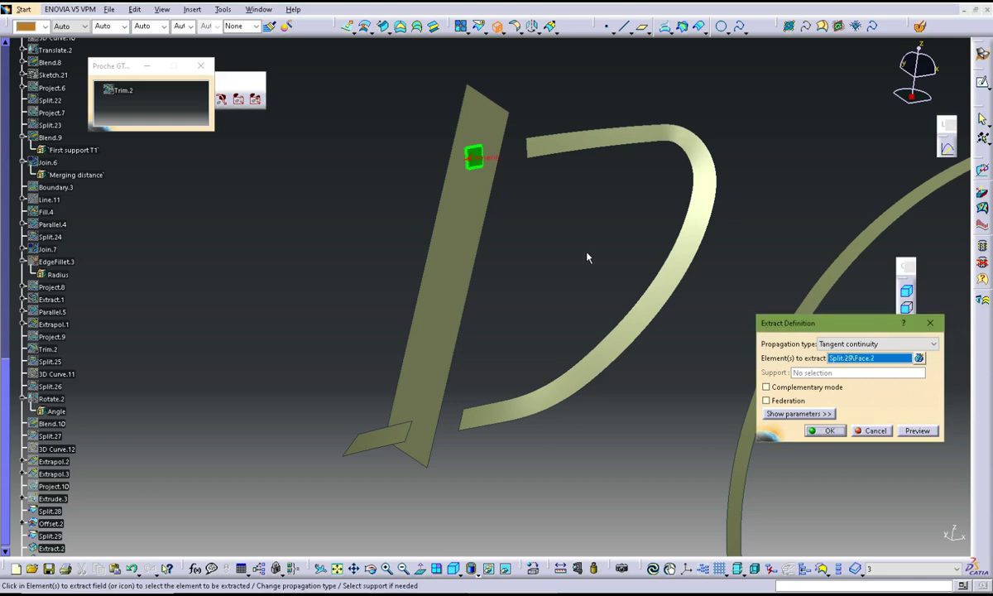
left_click(828, 432)
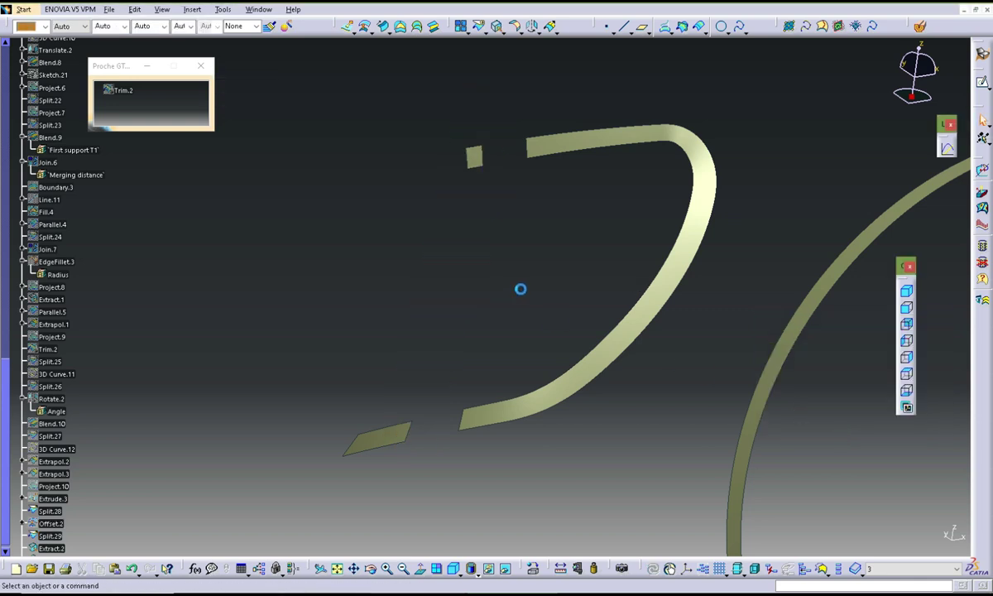
middle_click_drag(532, 226, 551, 46)
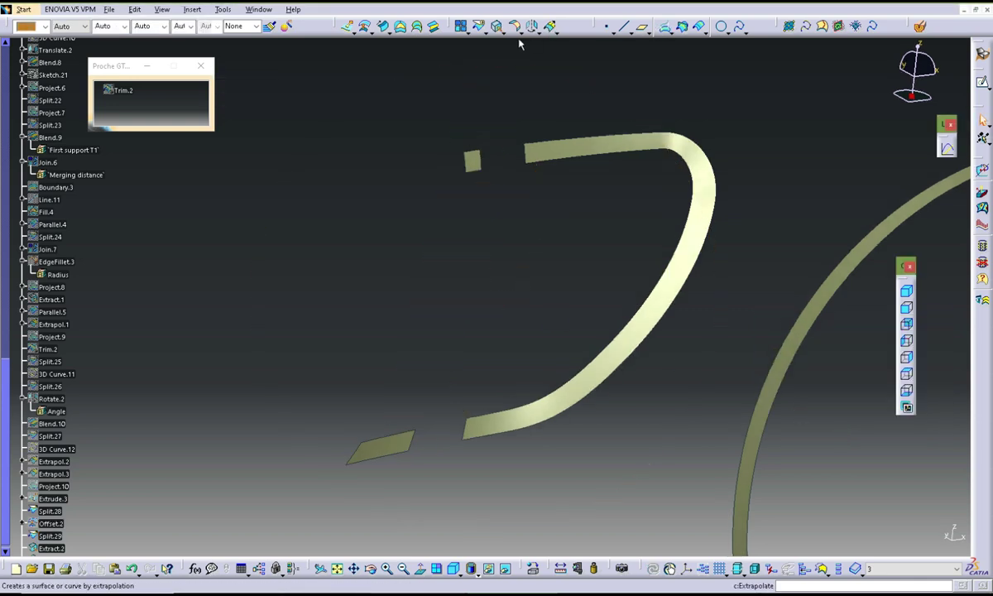
Bridge the upper gap with a curvature-continuous blend between Extract.2 and Split.28
left_click(434, 28)
middle_click_drag(446, 188, 472, 228)
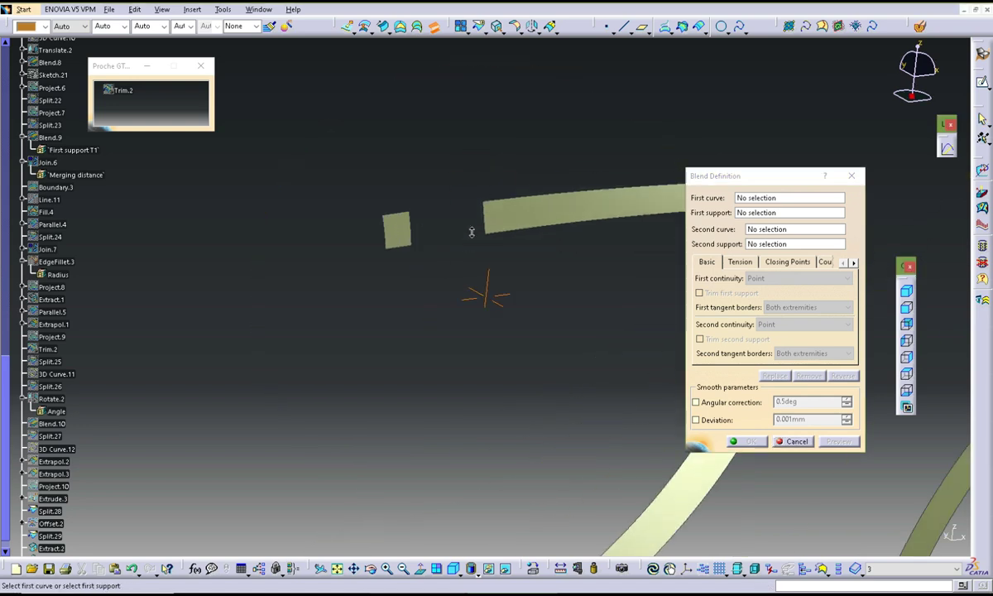
left_click(407, 226)
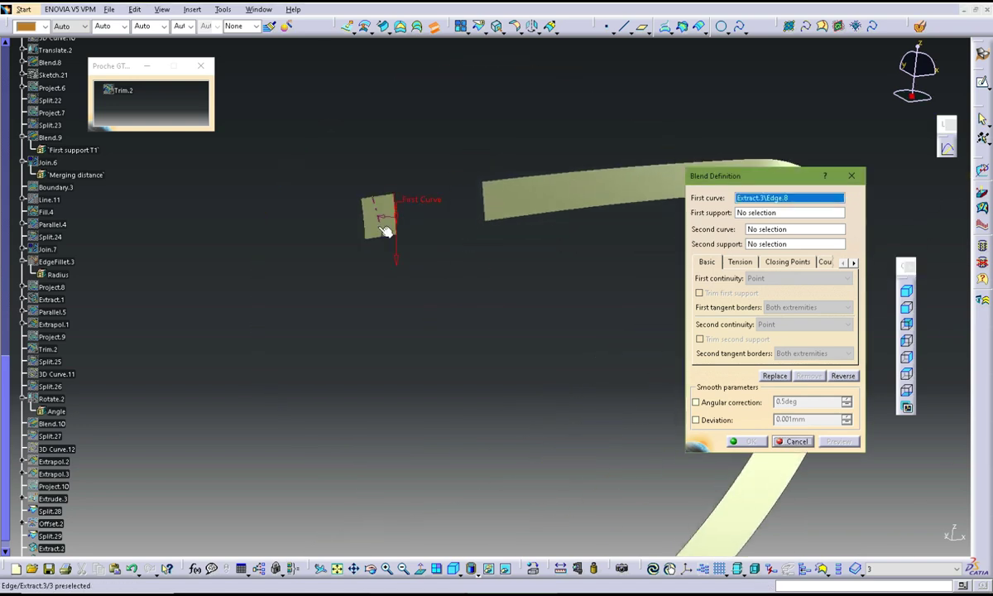
left_click(491, 218)
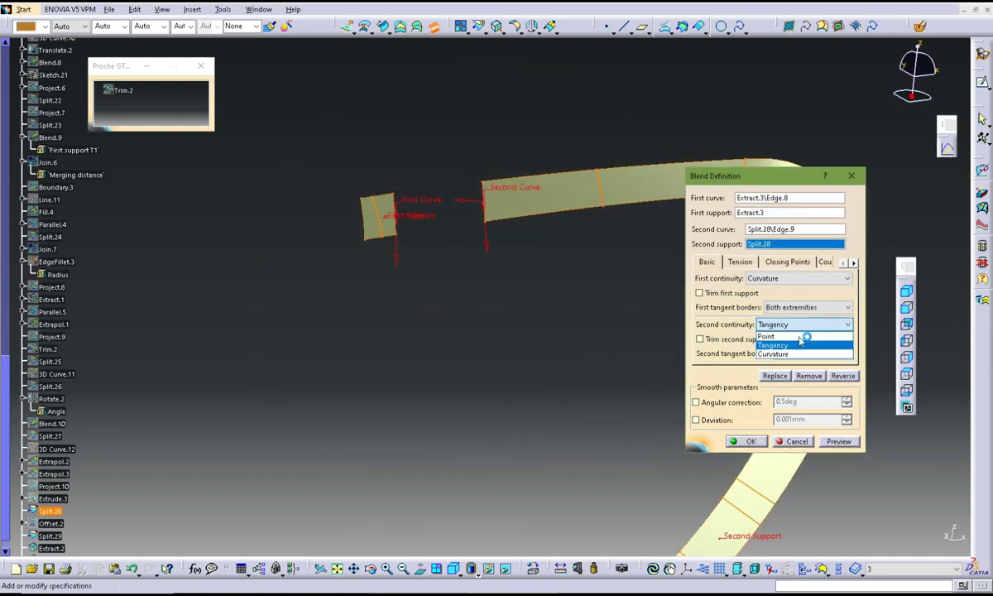
left_click(800, 354)
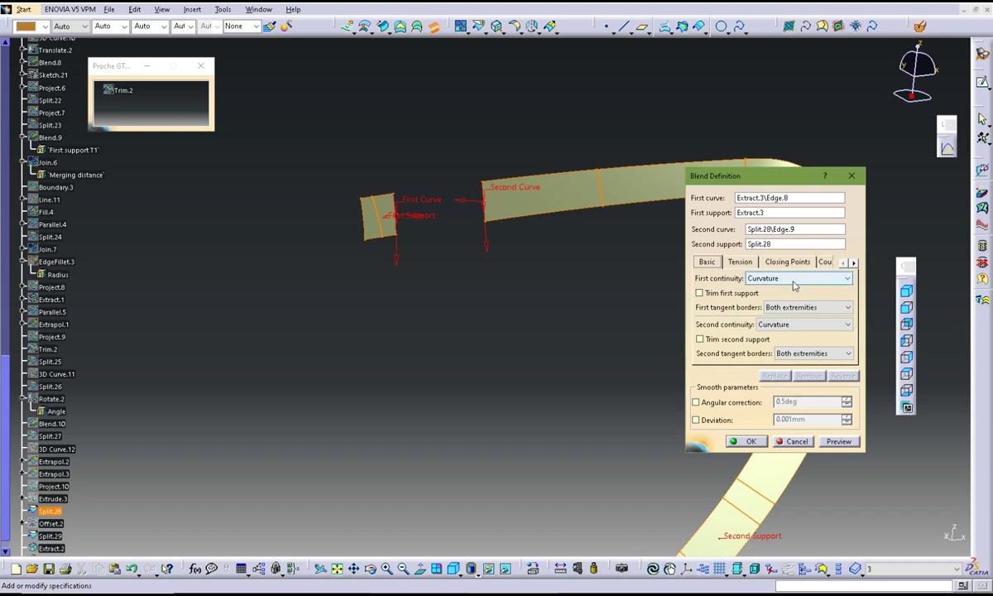
left_click(740, 262)
left_click(755, 443)
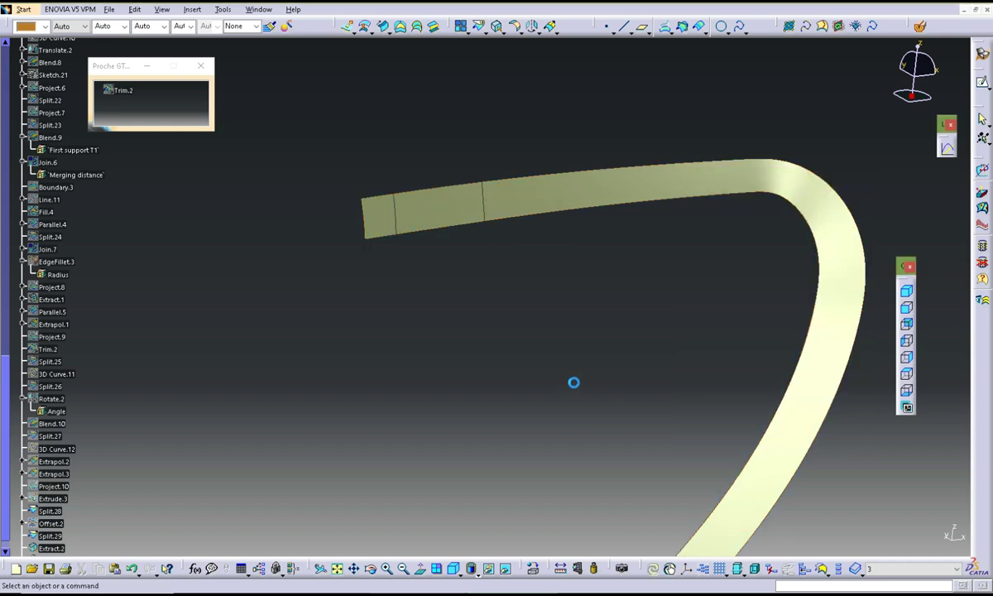
mouse_move(572, 382)
middle_mouse_down()
mouse_move(516, 253)
mouse_move(452, 339)
mouse_move(471, 305)
mouse_move(462, 310)
mouse_move(518, 265)
middle_mouse_up()
Blend the lower gap between the end-piece edge and the trimmed strip
left_click(437, 32)
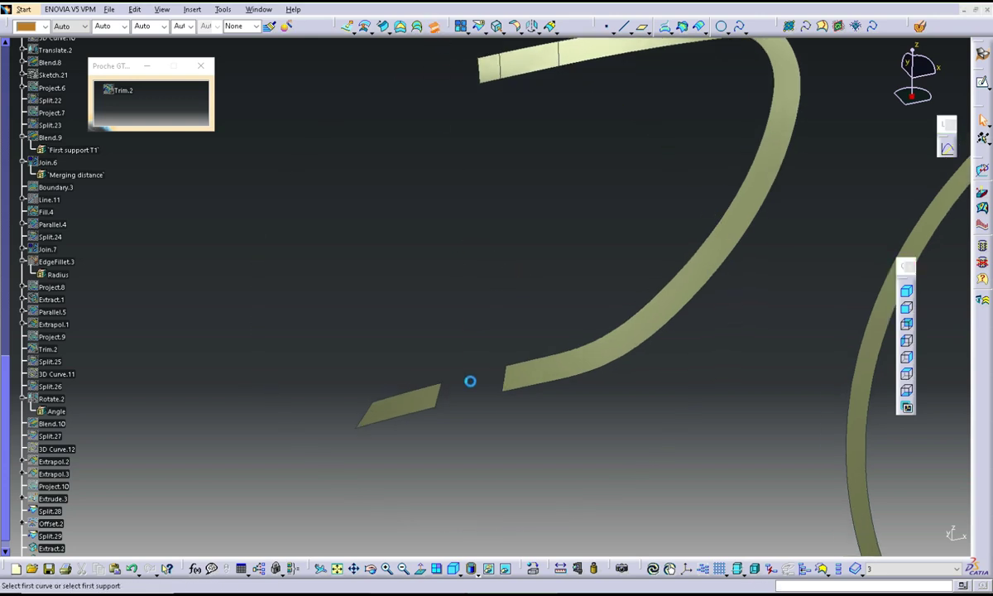
left_click(443, 404)
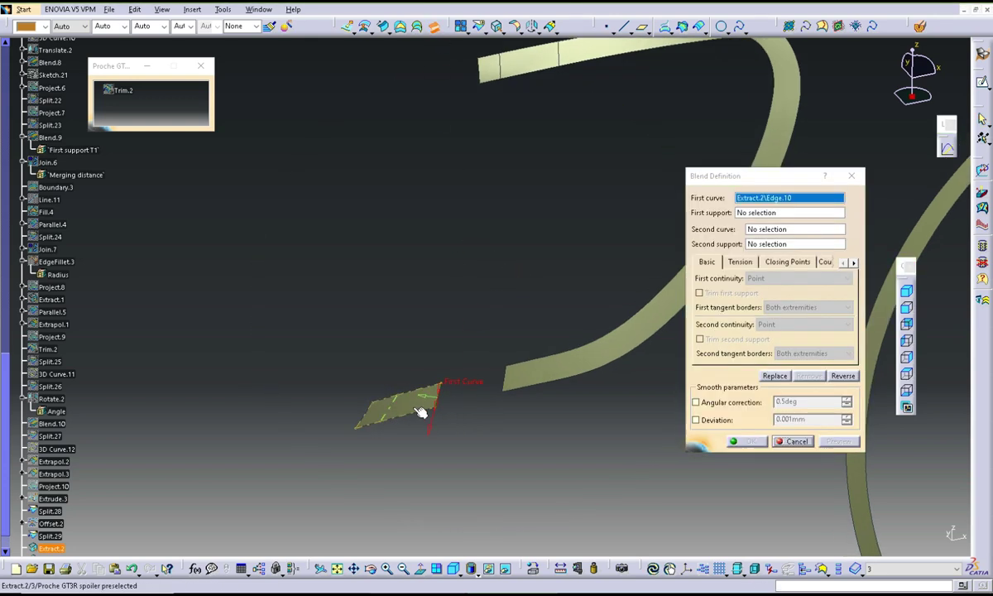
left_click(501, 387)
left_click(539, 381)
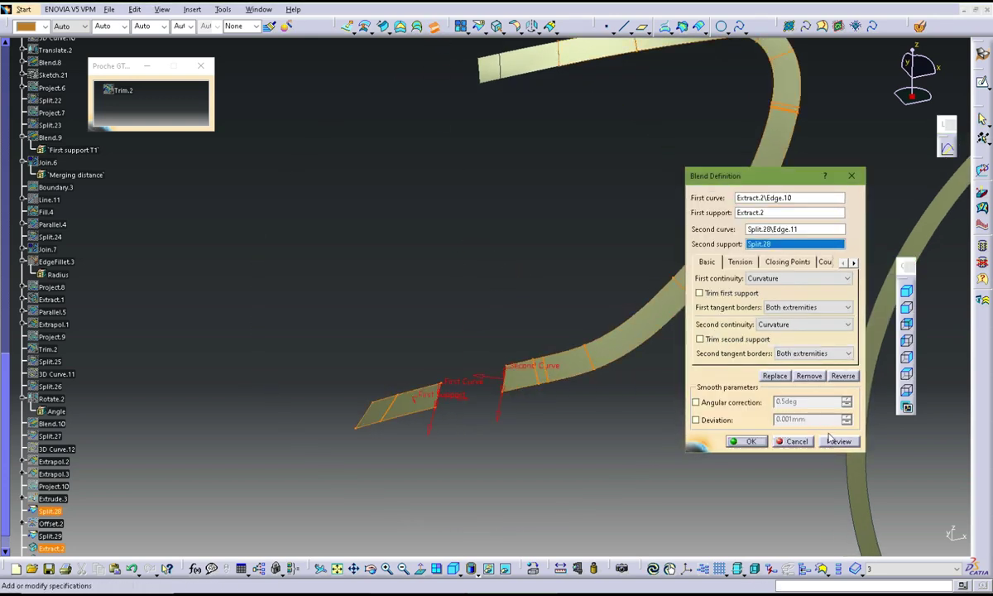
left_click(750, 442)
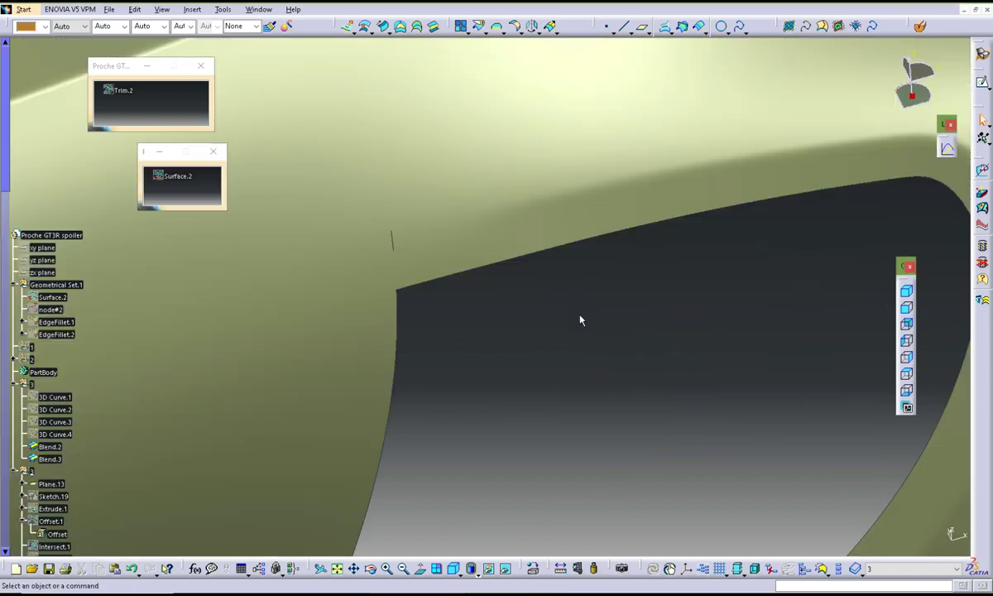
mouse_move(581, 319)
middle_mouse_down()
mouse_move(530, 327)
mouse_move(473, 259)
middle_mouse_up()
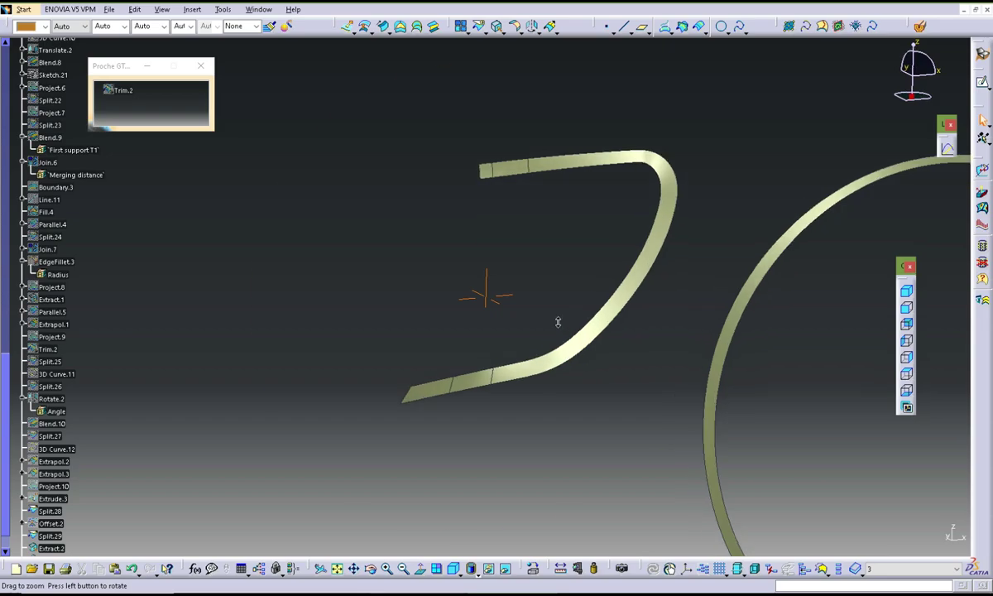
Join the strip pieces and both blends into Join.8
middle_click_drag(558, 321, 558, 308)
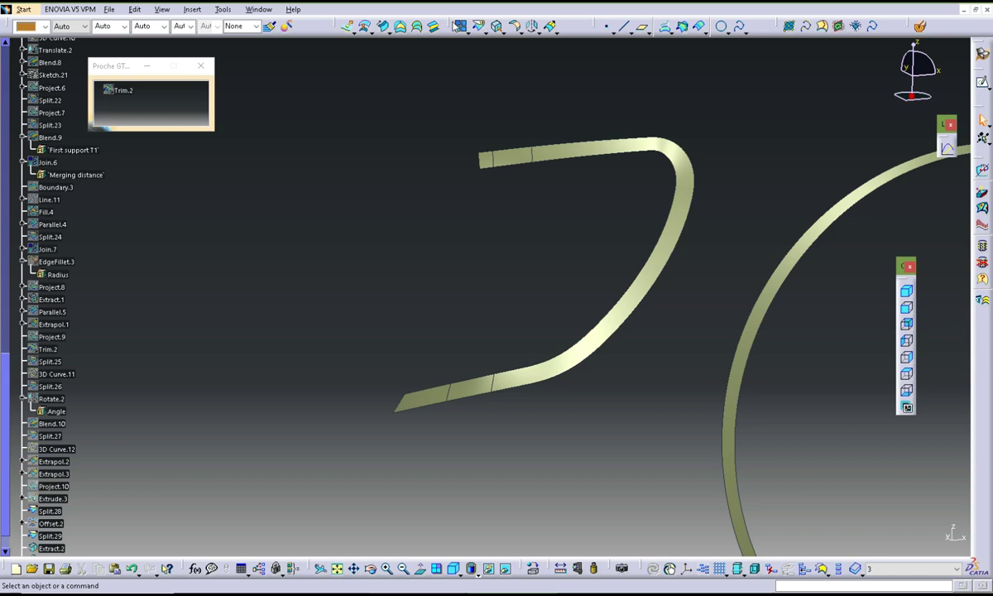
middle_click_drag(493, 195, 489, 179)
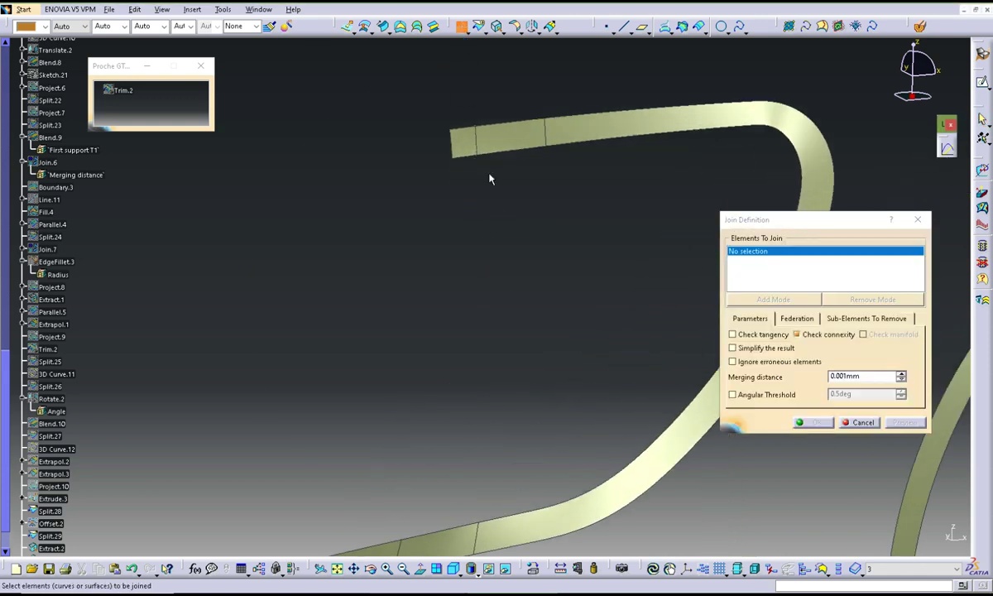
left_click(466, 151)
left_click(509, 148)
middle_click_drag(587, 294, 450, 357)
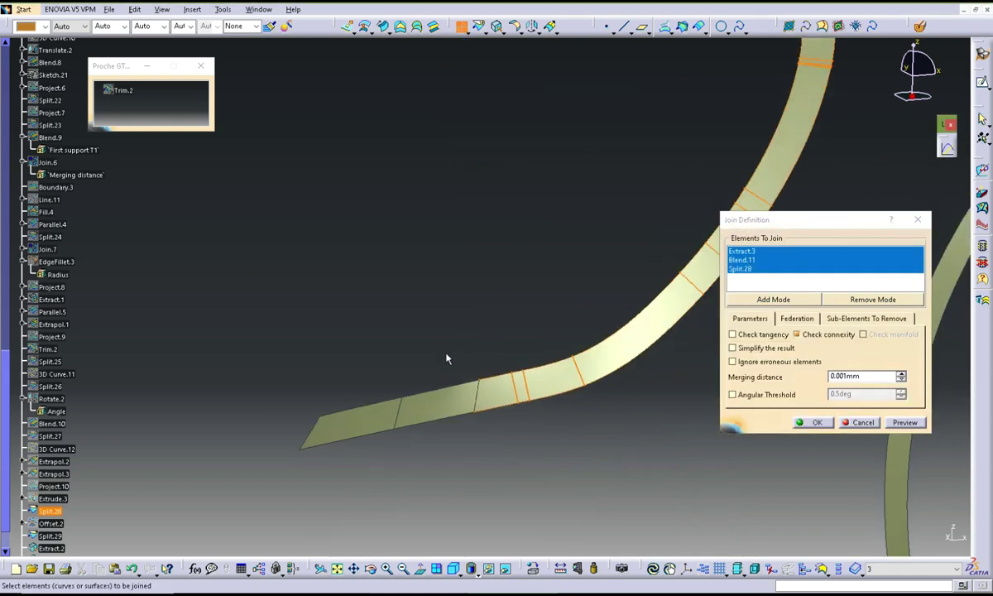
left_click(409, 424)
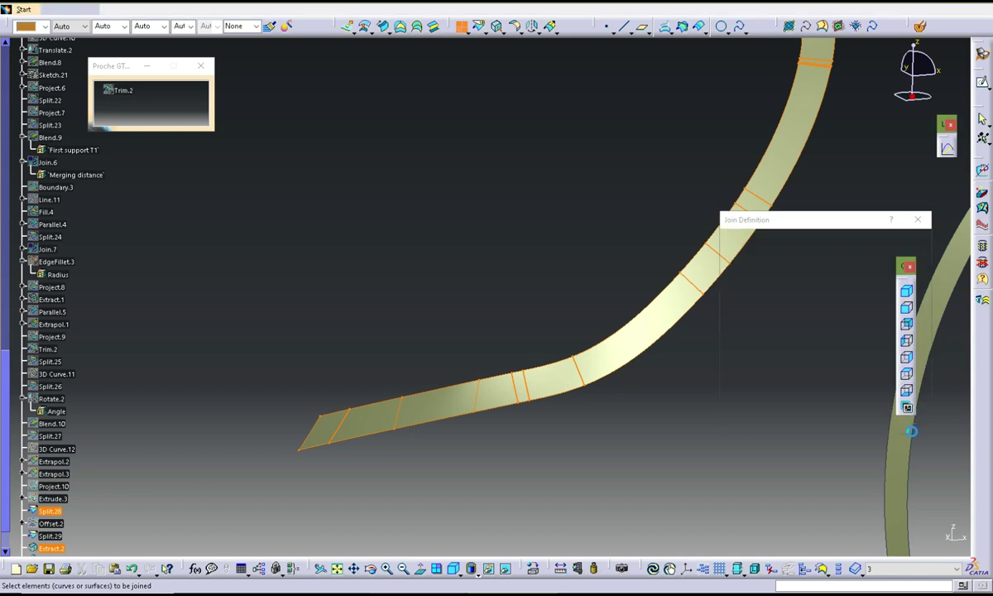
left_click(820, 424)
middle_click_drag(441, 220, 216, 141)
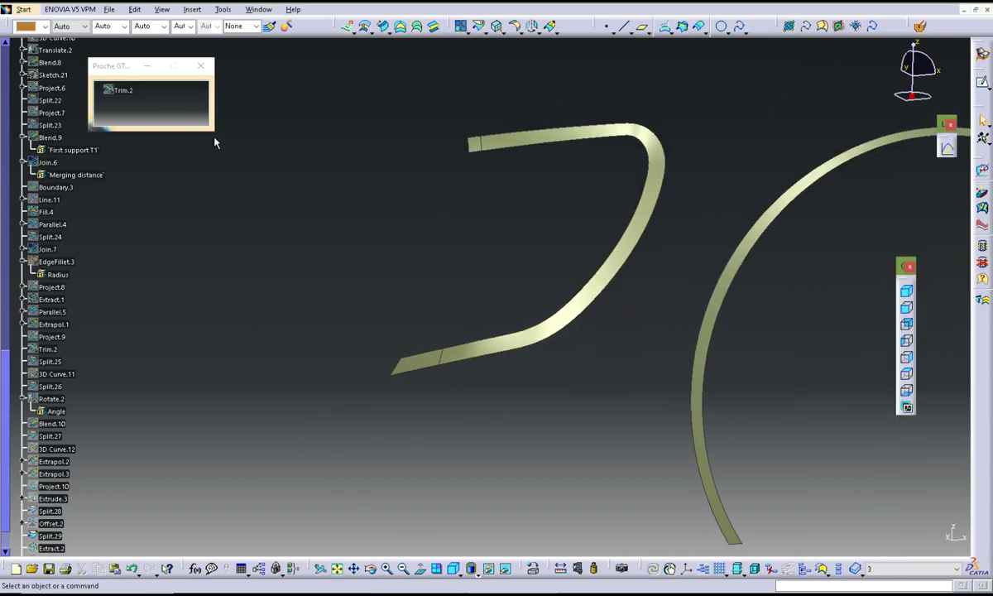
Open Trim.2's Parents and Children graph and locate Split.27
right_click(139, 93)
left_click(190, 255)
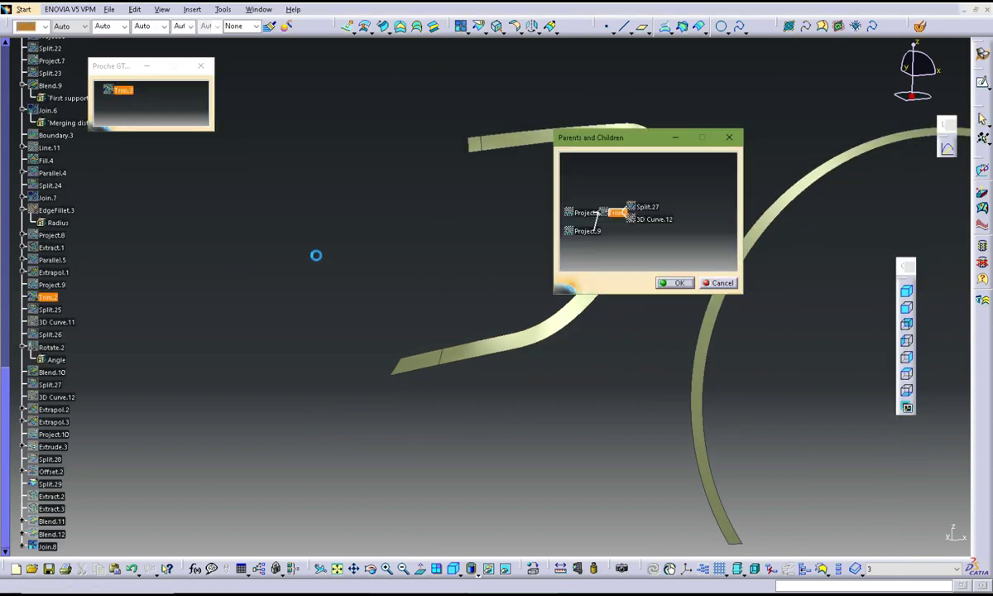
right_click(648, 206)
left_click(673, 254)
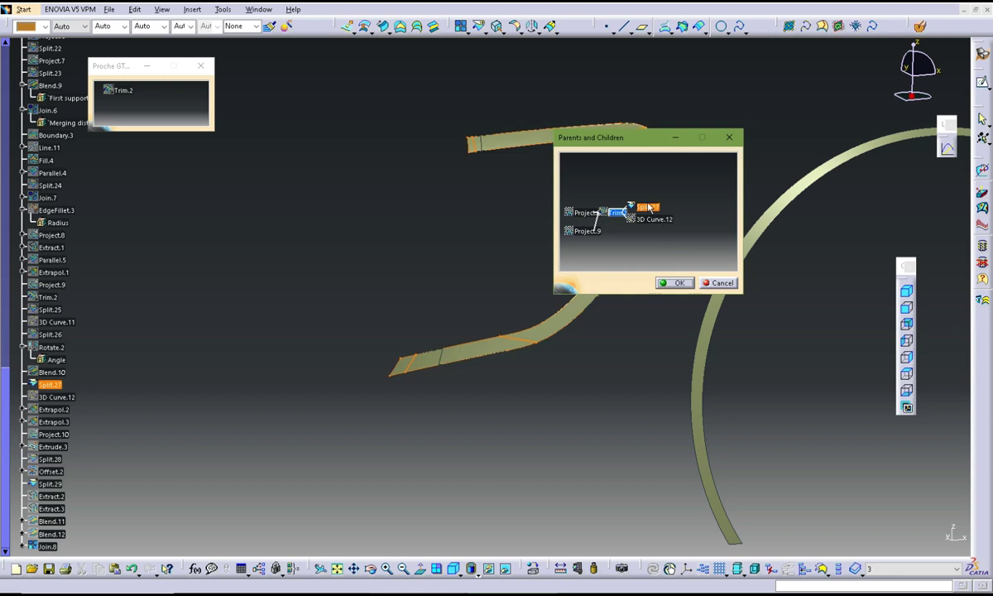
right_click(648, 207)
left_click(650, 248)
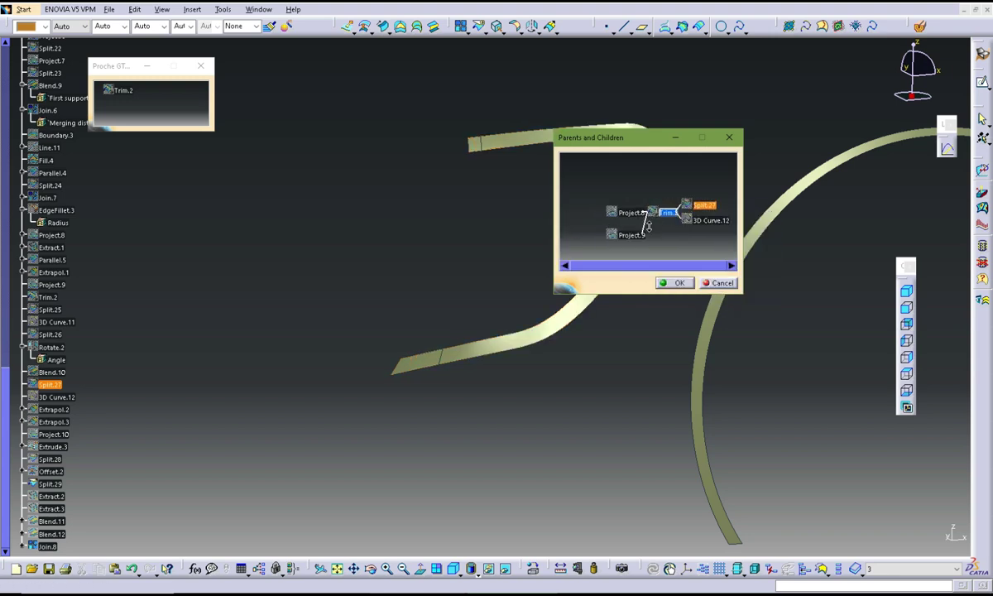
Hide the Project.9 and Project.8 curves
right_click(619, 225)
left_click(642, 275)
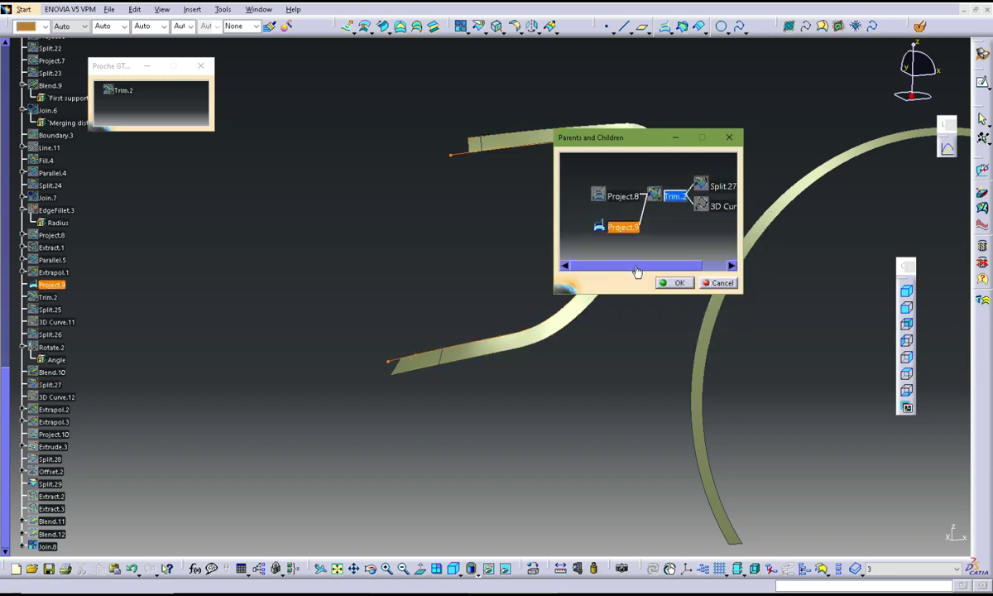
right_click(628, 232)
left_click(650, 261)
right_click(621, 198)
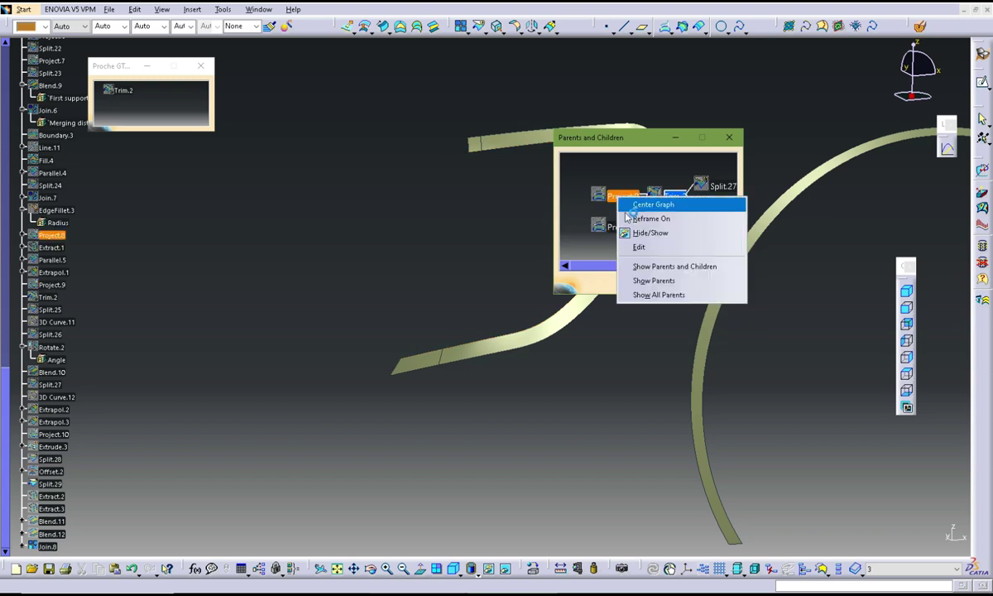
left_click(648, 236)
Show the Split.25 side-panel surface and close the graph
right_click(618, 196)
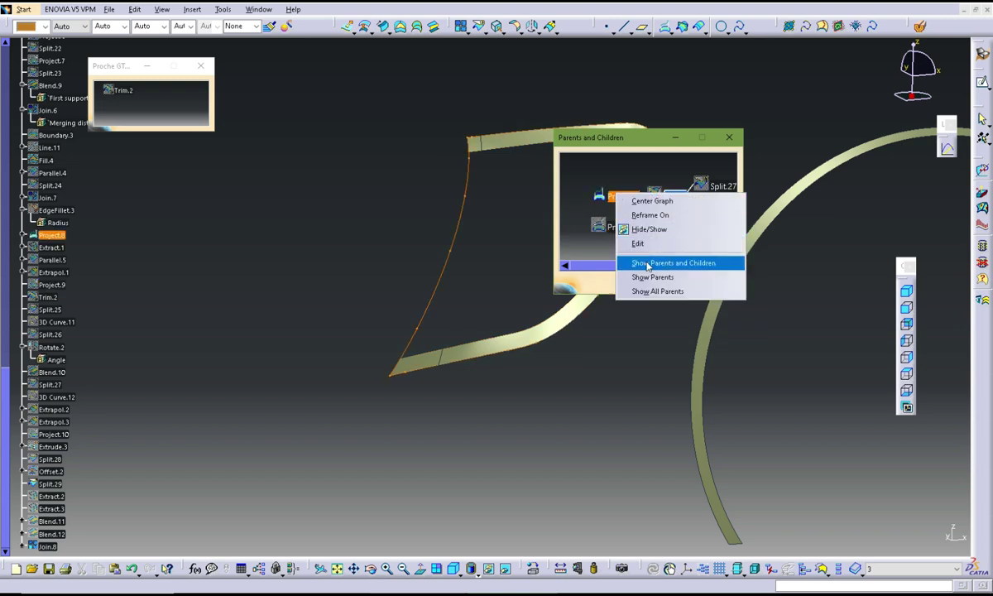
left_click(650, 262)
middle_click_drag(661, 245, 624, 232)
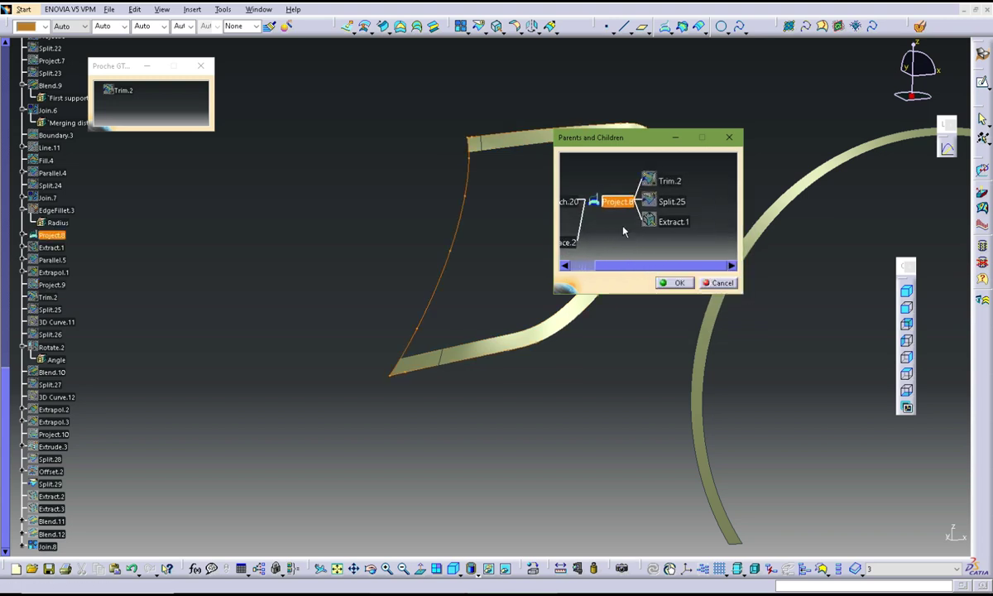
right_click(674, 203)
left_click(702, 239)
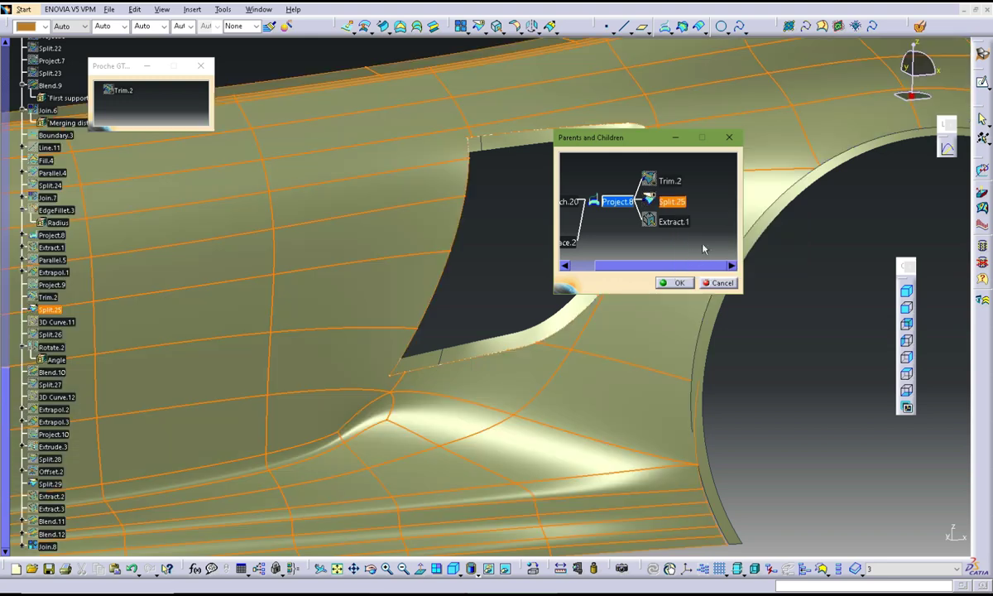
left_click(679, 282)
Orbit and zoom in close on the vent opening, then close the open definition
middle_click_drag(483, 259, 466, 314)
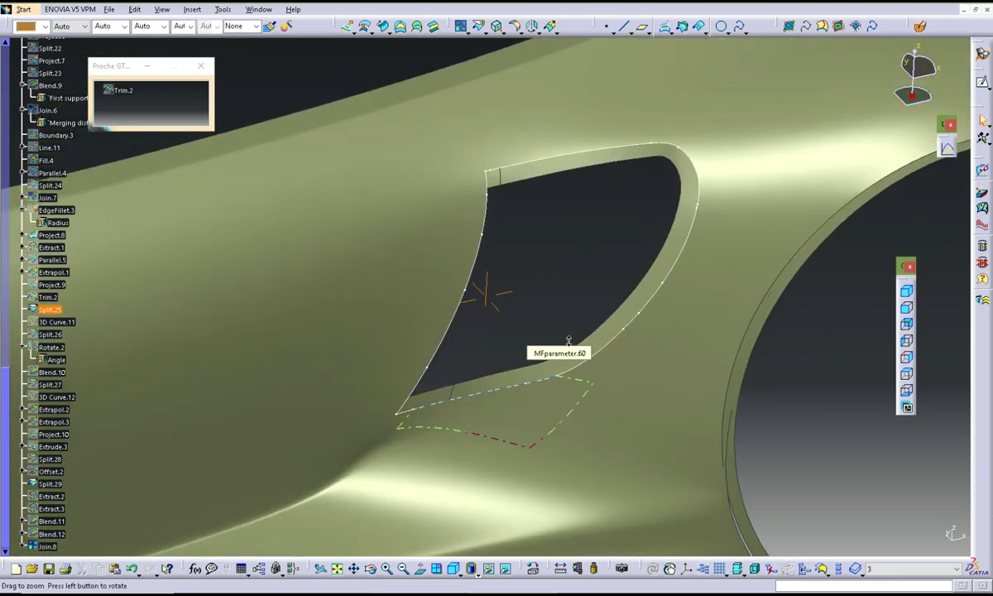
middle_click_drag(466, 314, 465, 306)
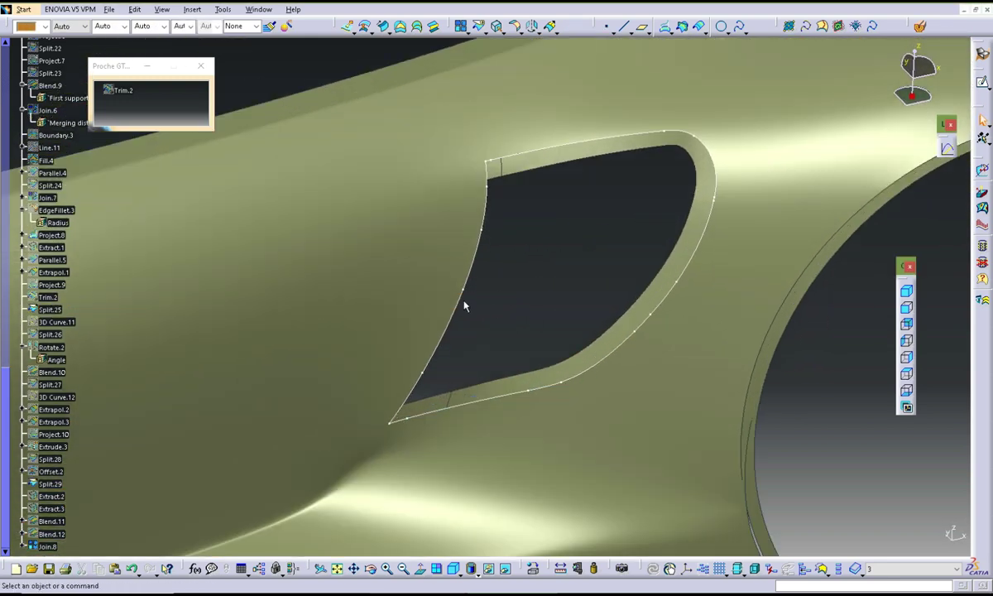
mouse_move(540, 273)
middle_mouse_down()
mouse_move(531, 257)
mouse_move(584, 194)
middle_mouse_up()
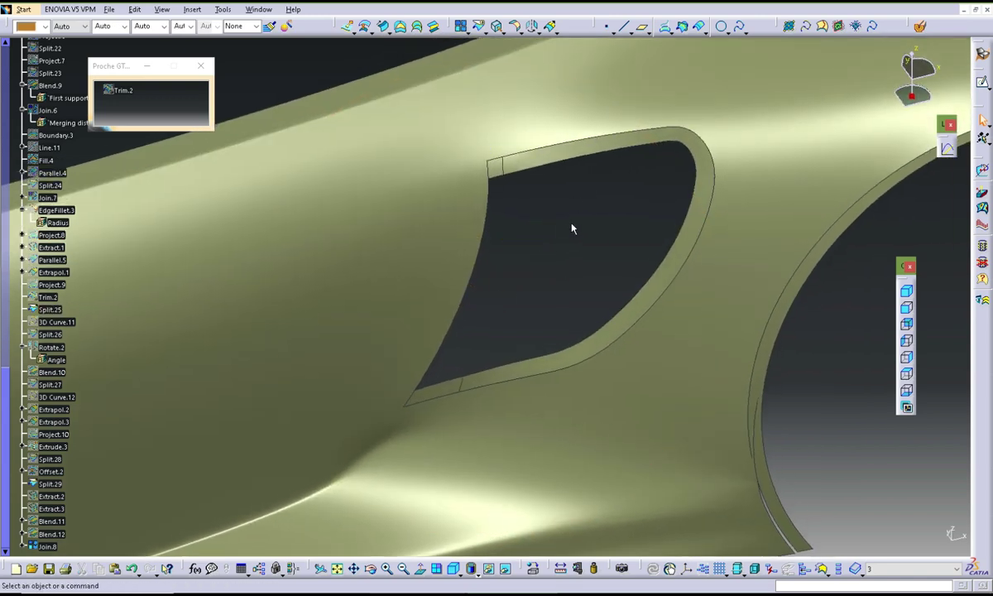
mouse_move(550, 247)
middle_mouse_down()
mouse_move(555, 193)
mouse_move(569, 217)
middle_mouse_up()
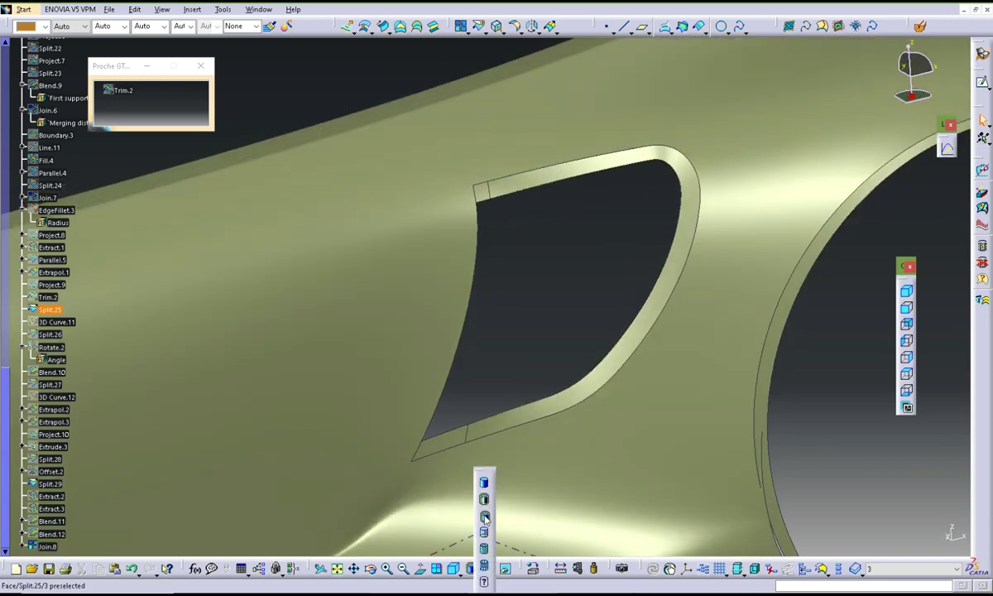
middle_click_drag(536, 315, 528, 321)
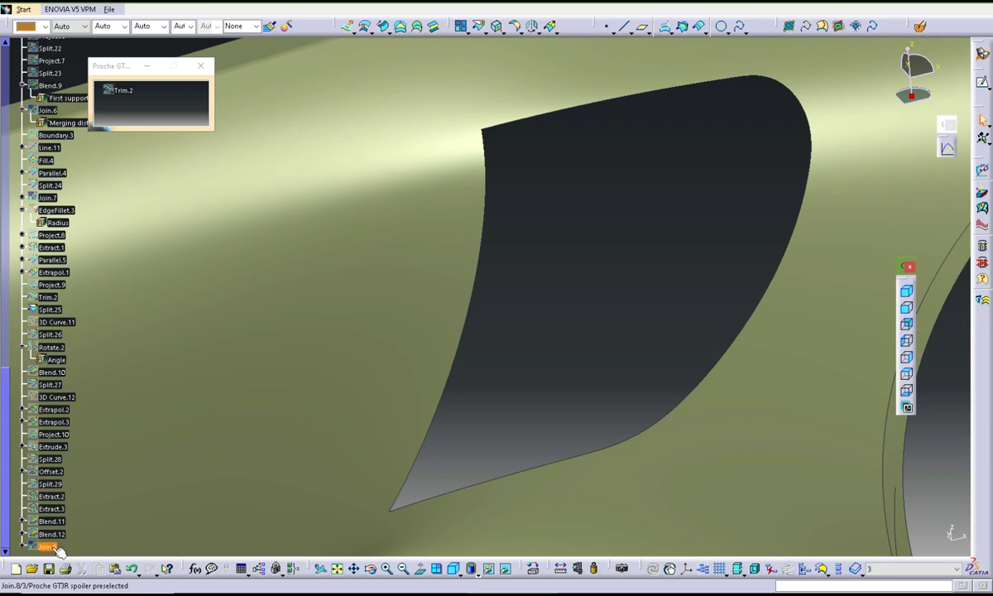
mouse_move(550, 322)
middle_mouse_down()
mouse_move(468, 367)
mouse_move(585, 327)
mouse_move(543, 303)
mouse_move(597, 263)
middle_mouse_up()
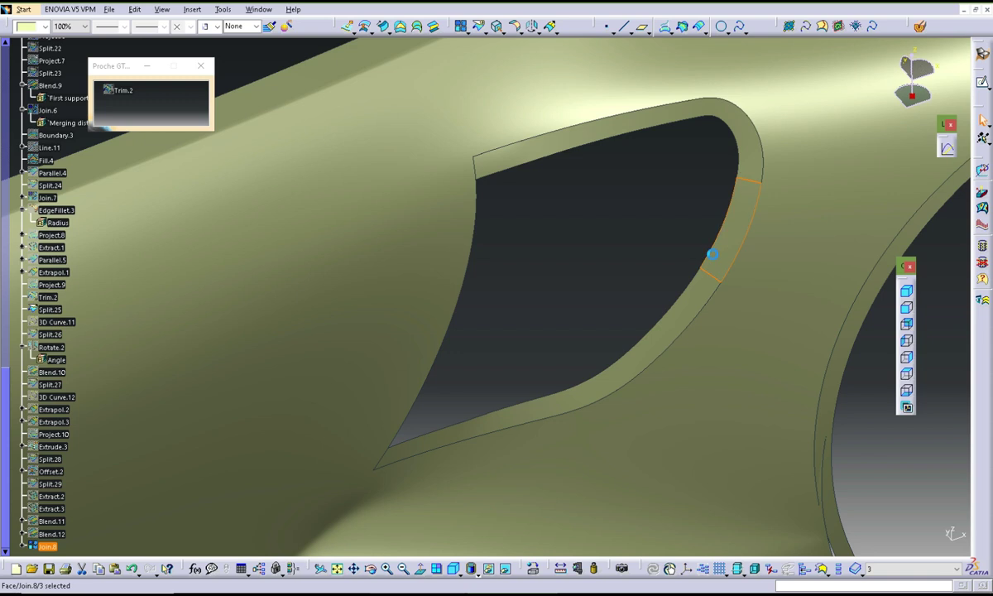
mouse_move(713, 254)
middle_mouse_down()
mouse_move(574, 251)
mouse_move(619, 261)
mouse_move(564, 266)
mouse_move(527, 254)
mouse_move(492, 277)
mouse_move(554, 331)
mouse_move(588, 338)
mouse_move(600, 327)
middle_mouse_up()
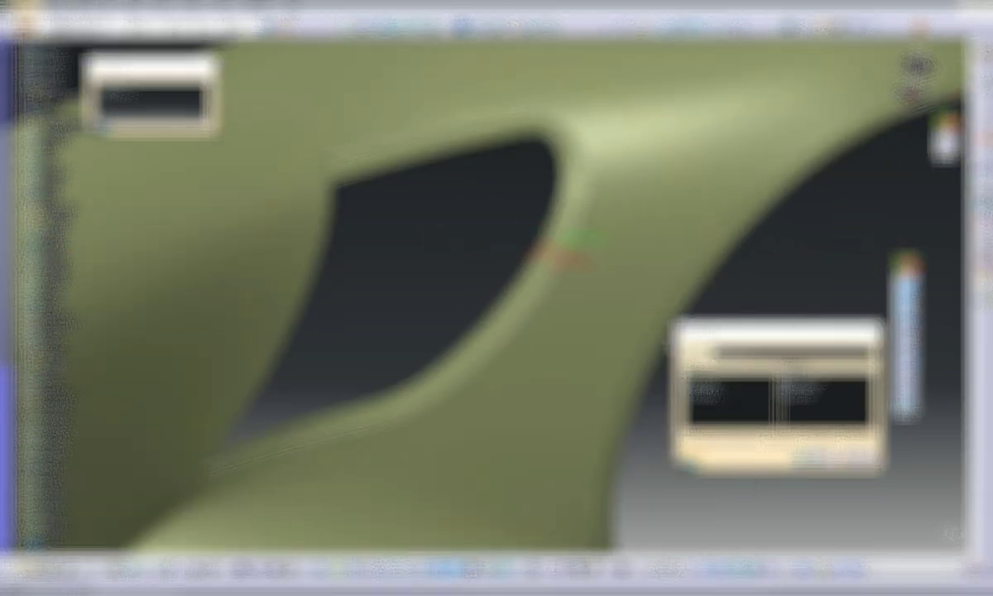
left_click(818, 458)
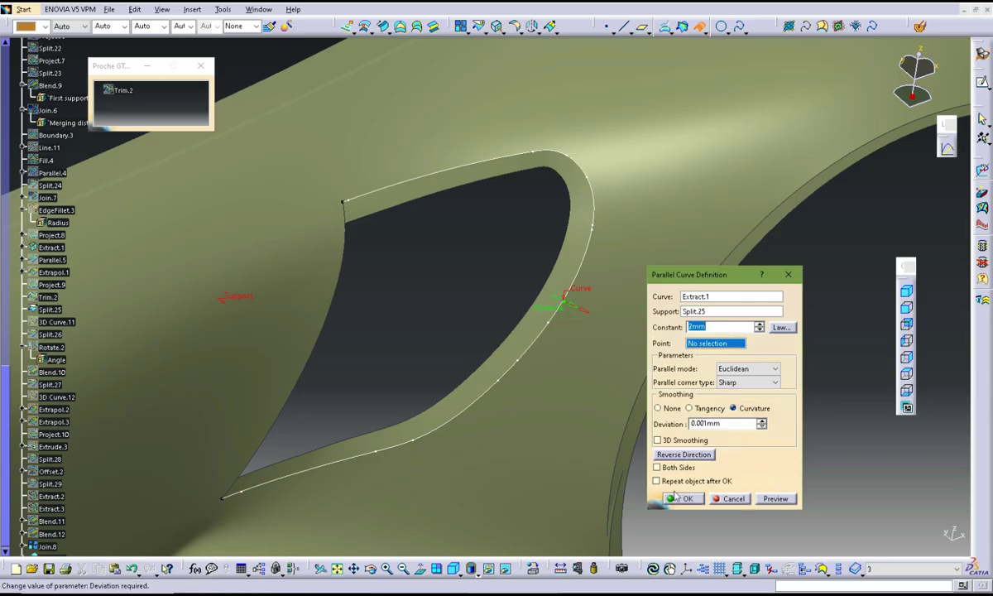
Create the parallel curve of Extract.1 on the panel surface
left_click(688, 498)
middle_click_drag(699, 486, 488, 164)
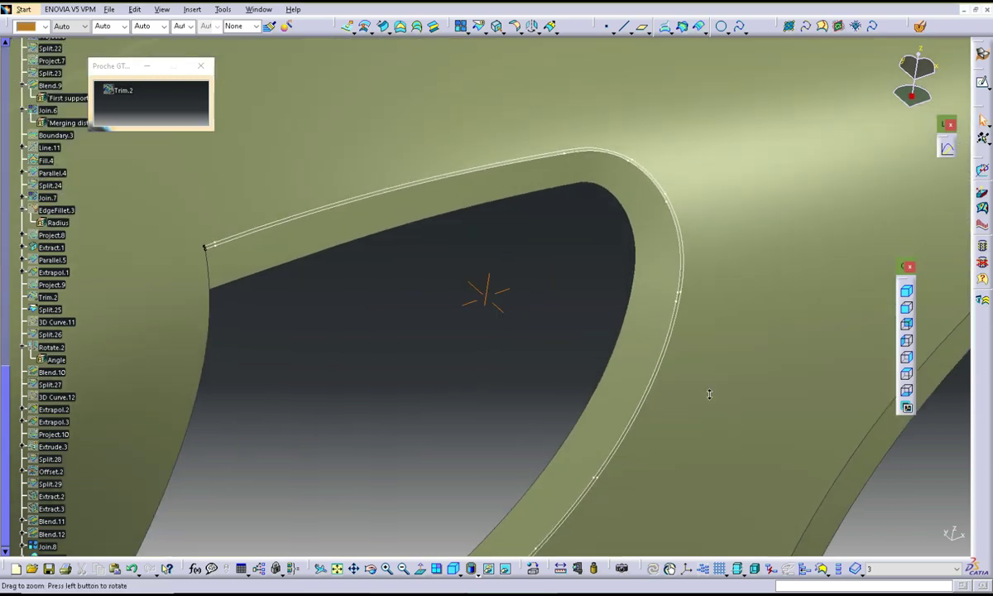
double_click(486, 157)
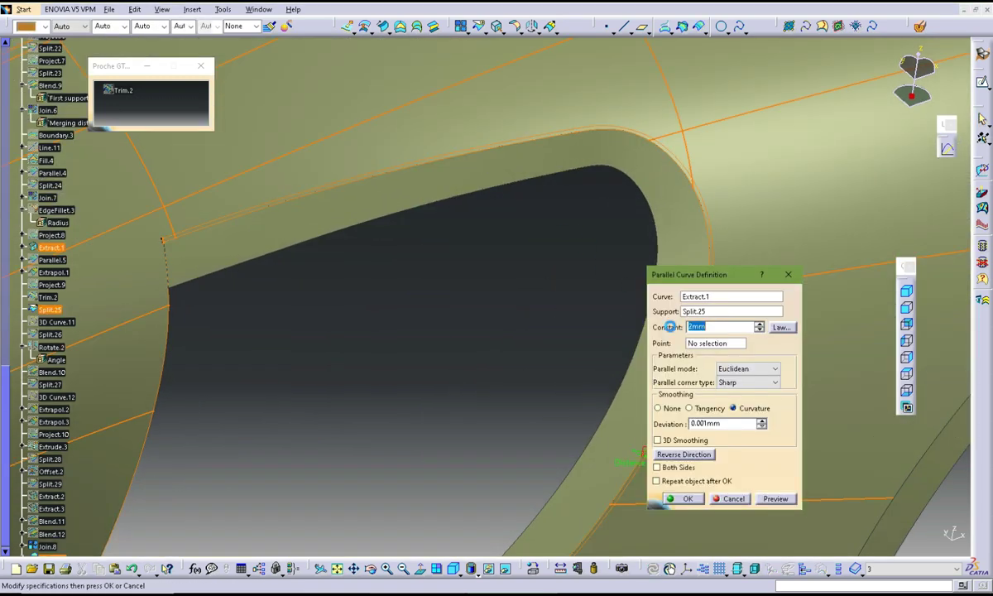
key("Return")
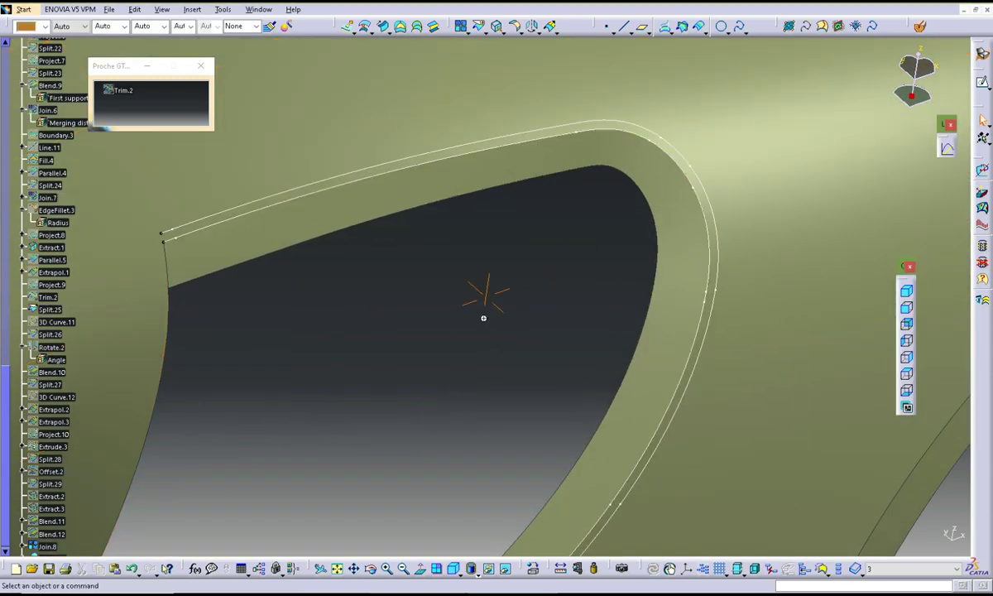
mouse_move(484, 317)
middle_mouse_down()
mouse_move(498, 355)
mouse_move(801, 91)
middle_mouse_up()
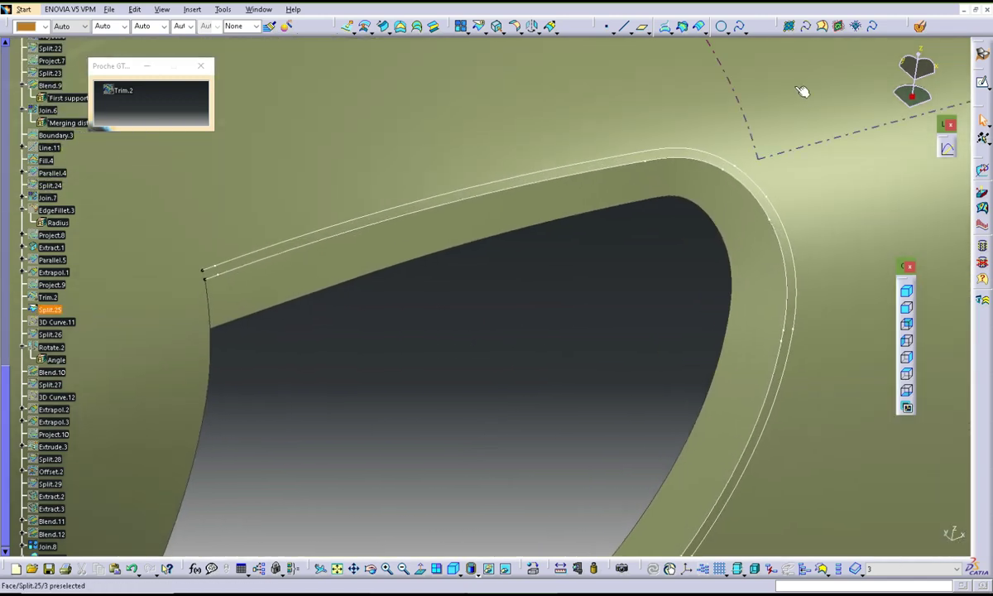
Create a reversed 5mm parallel curve of Extract.1 on Join.8
left_click(700, 26)
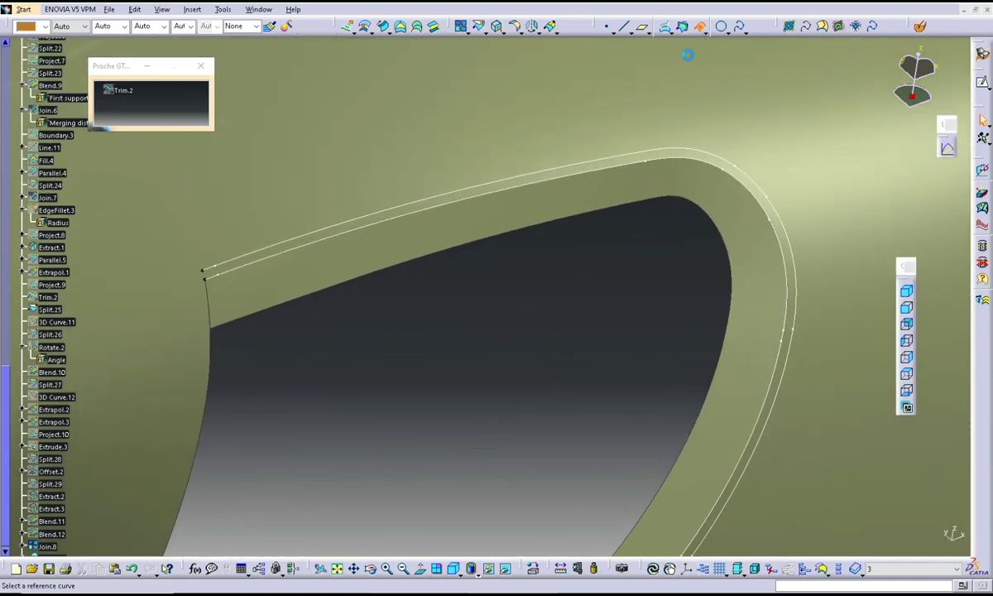
left_click(589, 180)
mouse_move(585, 197)
middle_mouse_down()
mouse_move(519, 245)
mouse_move(452, 208)
middle_mouse_up()
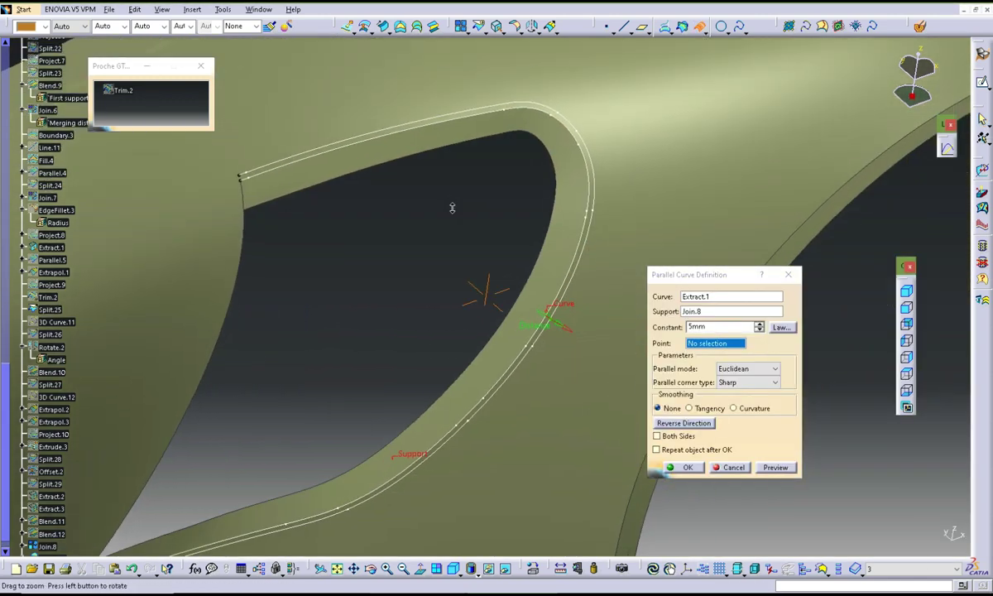
left_click(704, 423)
left_click(687, 468)
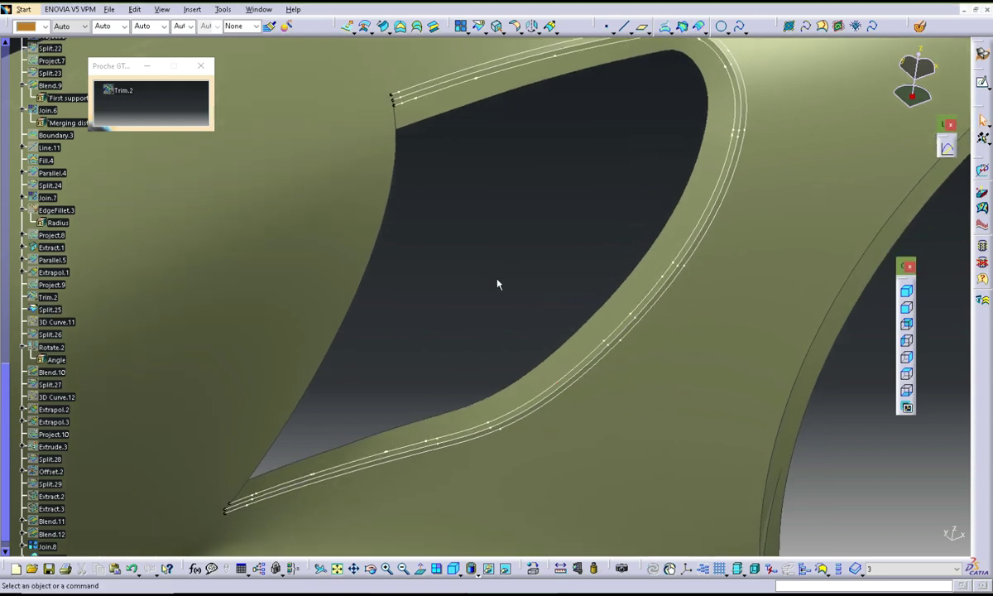
mouse_move(351, 347)
middle_mouse_down()
mouse_move(520, 228)
mouse_move(461, 367)
middle_mouse_up()
Set the 5mm parallel curve's smoothing to Curvature
left_click(408, 307)
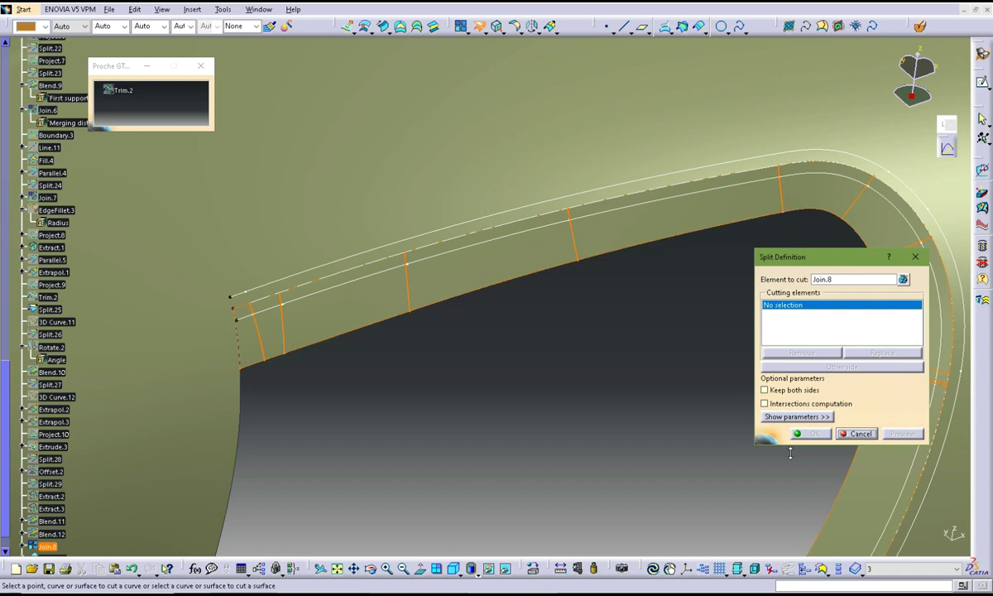
left_click(859, 434)
double_click(493, 307)
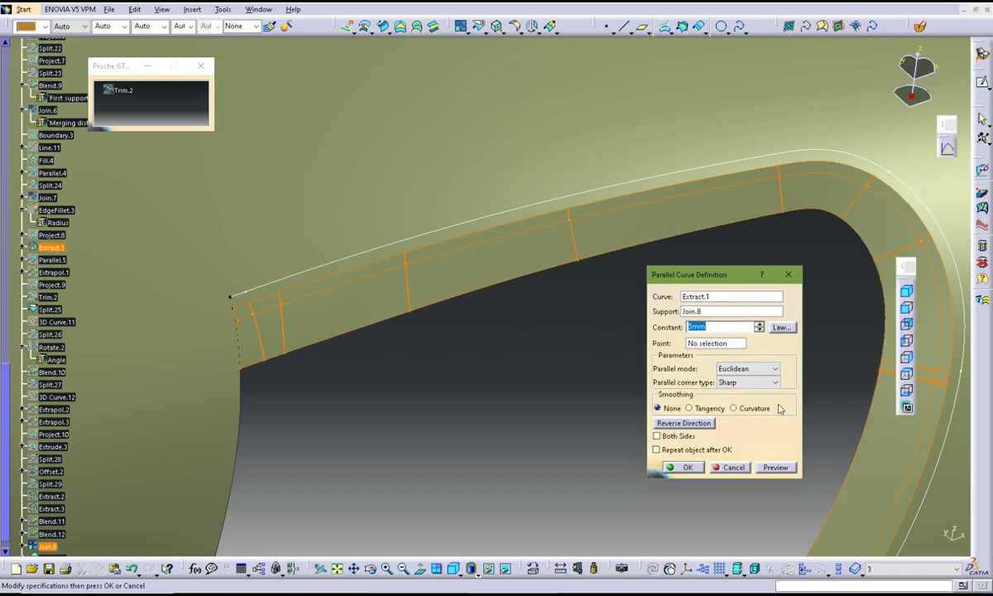
left_click(763, 411)
left_click(687, 497)
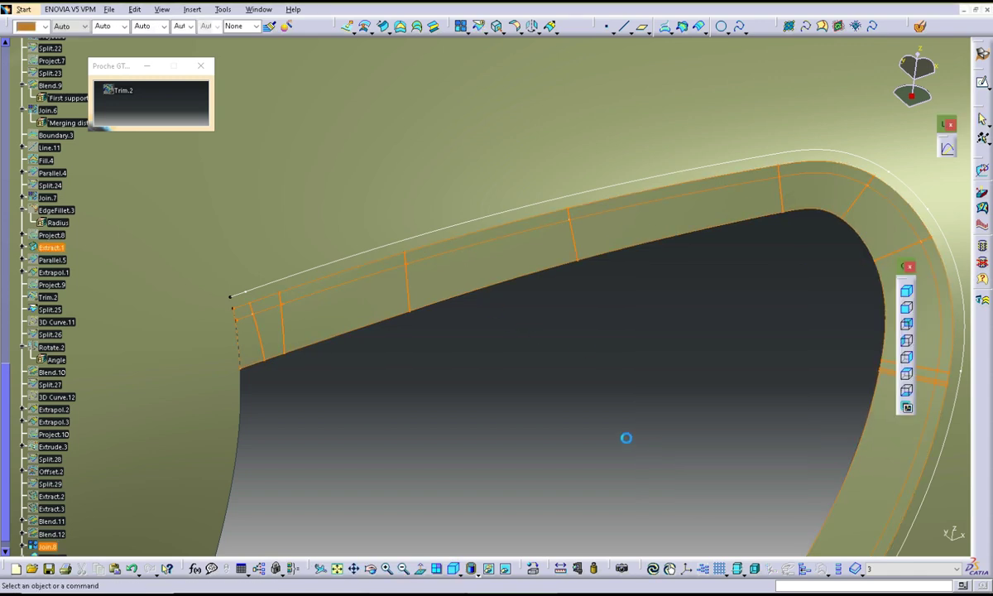
middle_click_drag(571, 362, 609, 344)
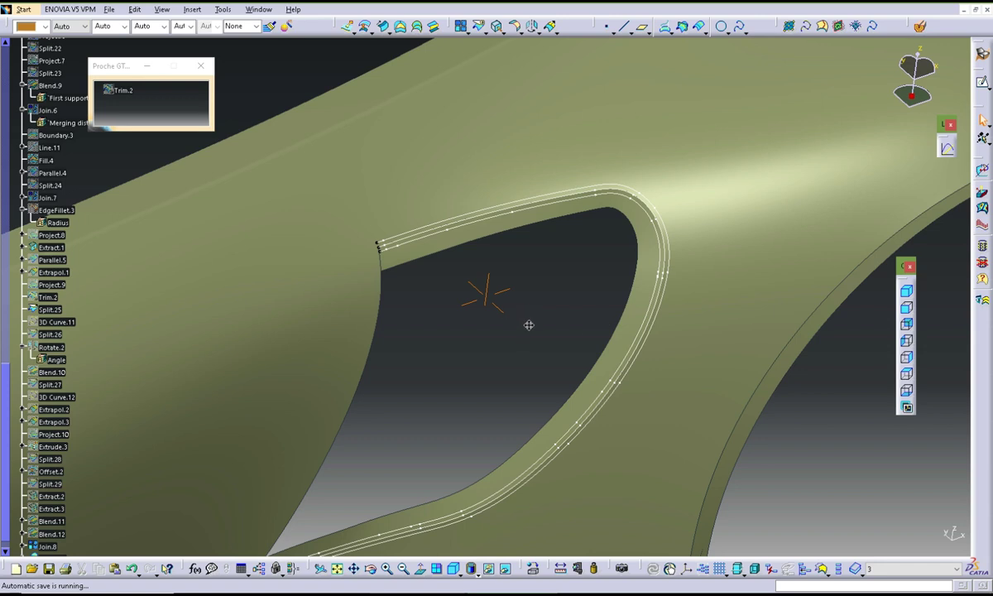
Extend Parallel.7 up to the curve end boundary
mouse_move(529, 325)
middle_mouse_down()
mouse_move(575, 316)
mouse_move(549, 386)
mouse_move(645, 372)
mouse_move(663, 333)
mouse_move(662, 363)
mouse_move(653, 357)
mouse_move(735, 64)
middle_mouse_up()
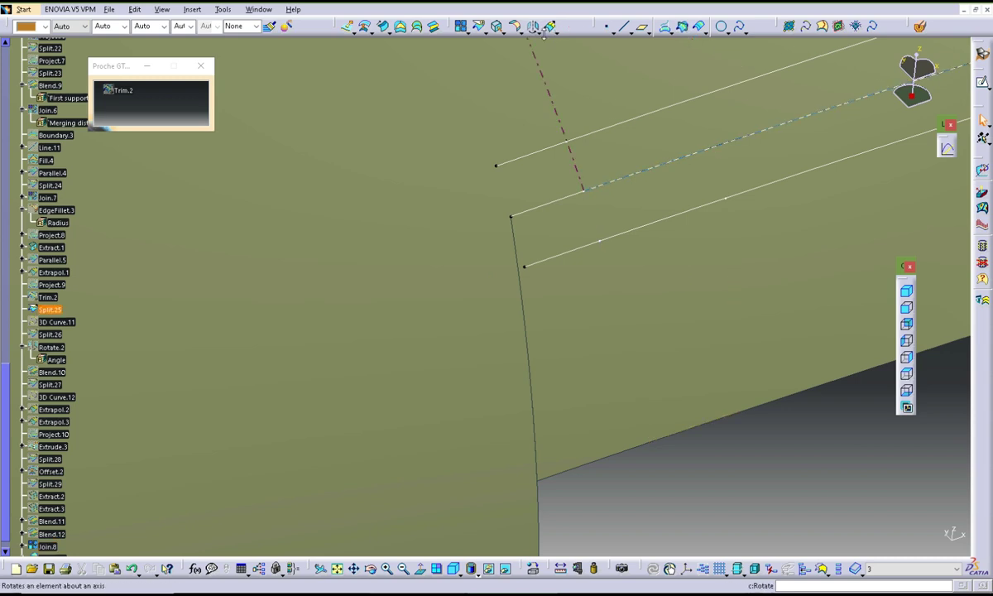
left_click(526, 267)
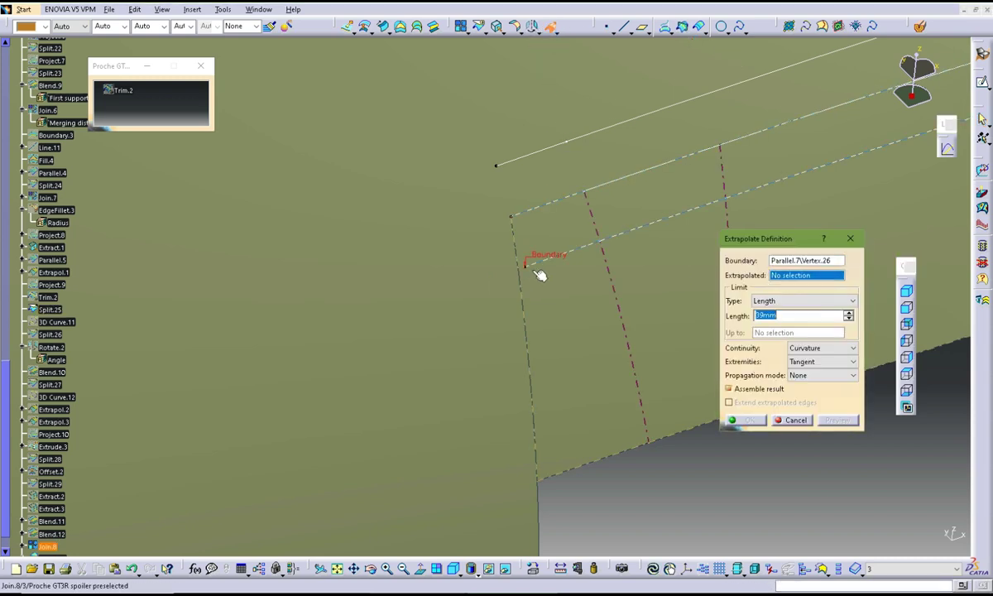
left_click(546, 257)
key("Return")
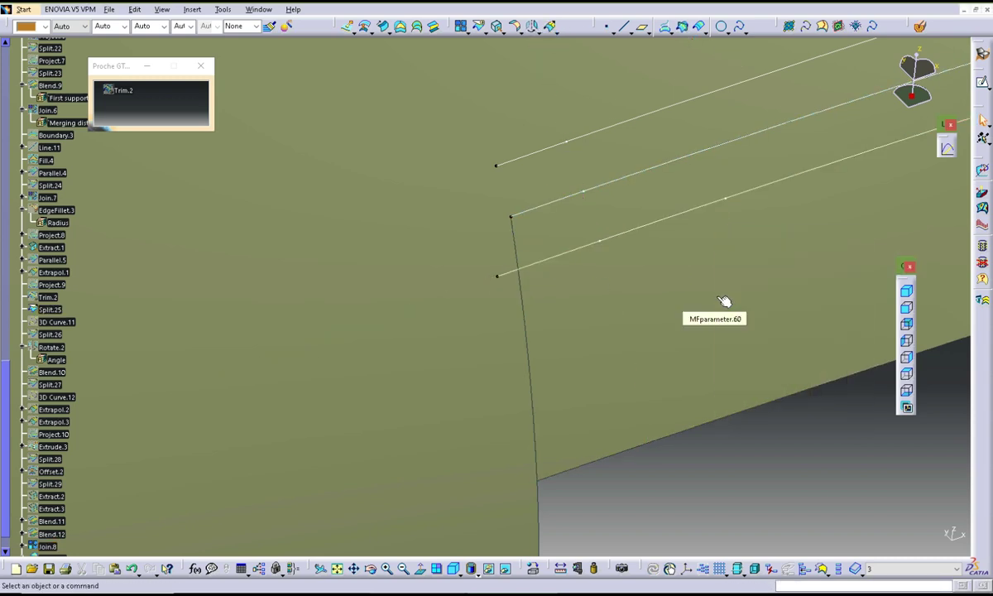
mouse_move(714, 322)
middle_mouse_down()
mouse_move(673, 421)
mouse_move(701, 149)
mouse_move(656, 265)
mouse_move(673, 202)
mouse_move(596, 368)
mouse_move(599, 346)
mouse_move(625, 362)
mouse_move(645, 328)
middle_mouse_up()
Split Join.8 at the vent's rear end and inspect the split strip
left_click(648, 202)
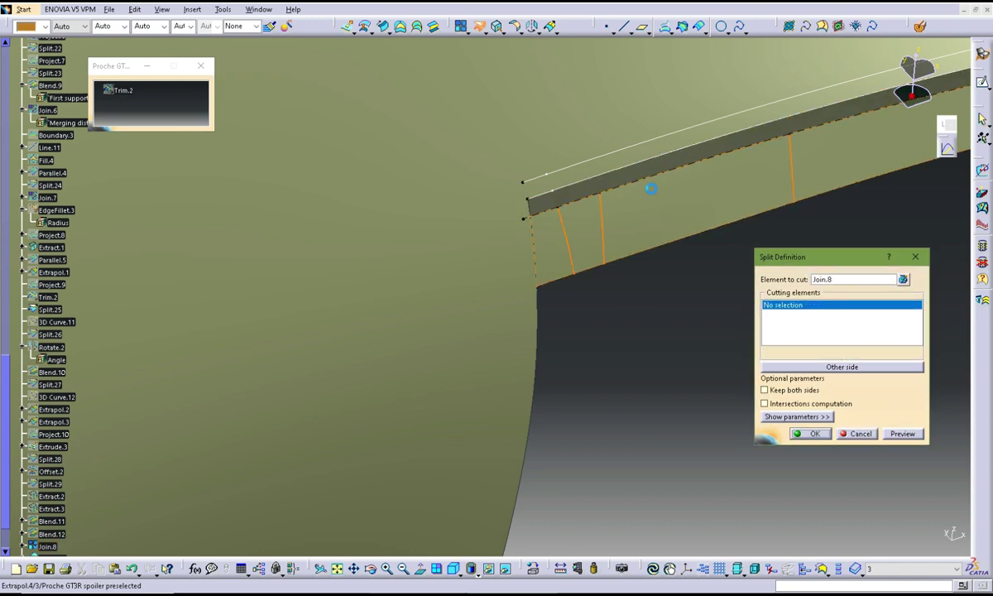
left_click(810, 433)
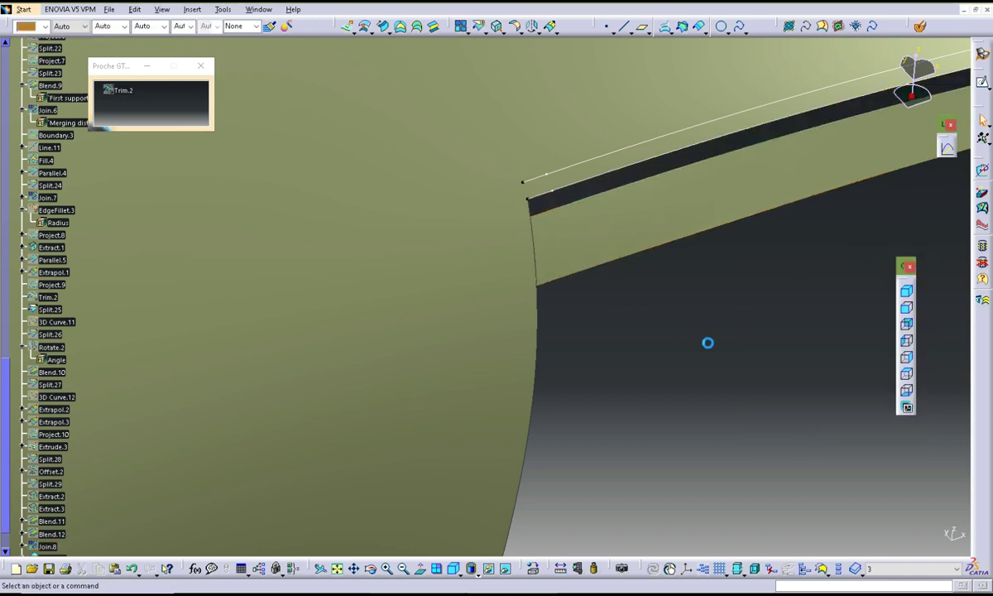
mouse_move(707, 341)
middle_mouse_down()
mouse_move(698, 321)
mouse_move(694, 370)
mouse_move(667, 302)
mouse_move(668, 357)
mouse_move(691, 309)
middle_mouse_up()
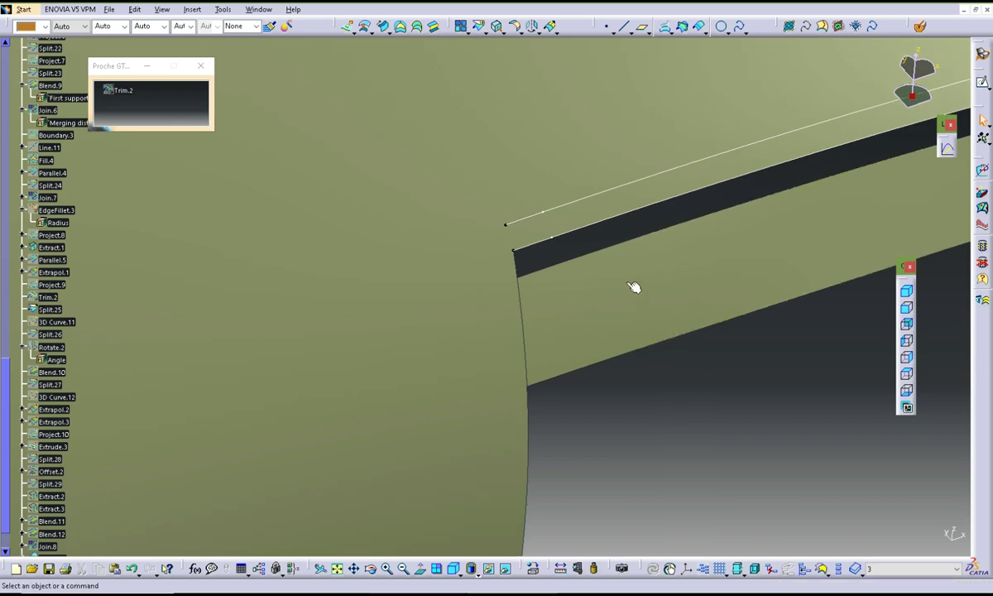
mouse_move(706, 416)
middle_mouse_down()
mouse_move(632, 476)
mouse_move(634, 348)
mouse_move(517, 343)
mouse_move(536, 328)
mouse_move(541, 350)
mouse_move(543, 291)
mouse_move(528, 306)
mouse_move(519, 275)
mouse_move(534, 330)
mouse_move(516, 324)
mouse_move(533, 324)
mouse_move(530, 347)
mouse_move(553, 367)
middle_mouse_up()
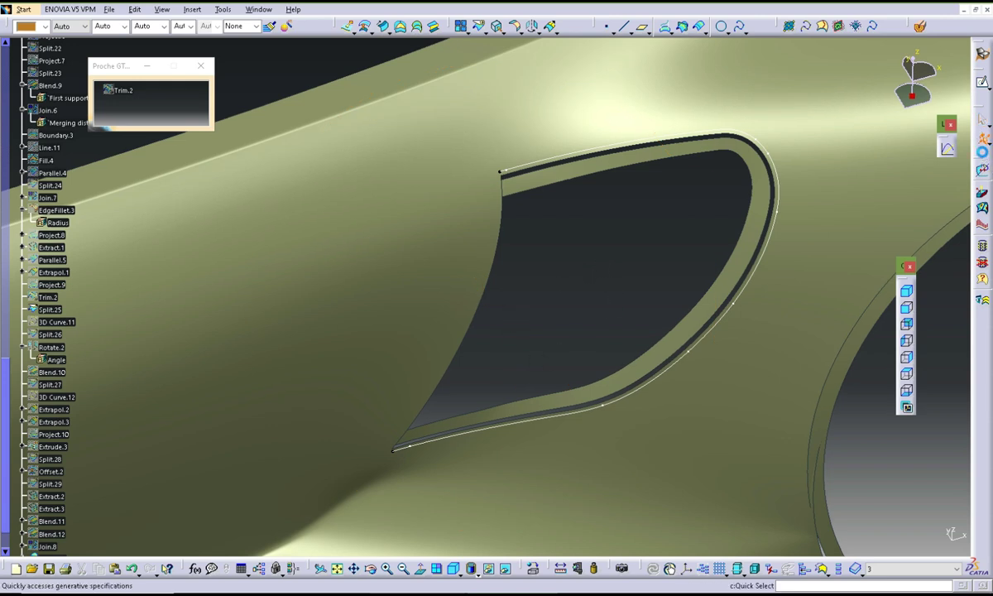
left_click(700, 160)
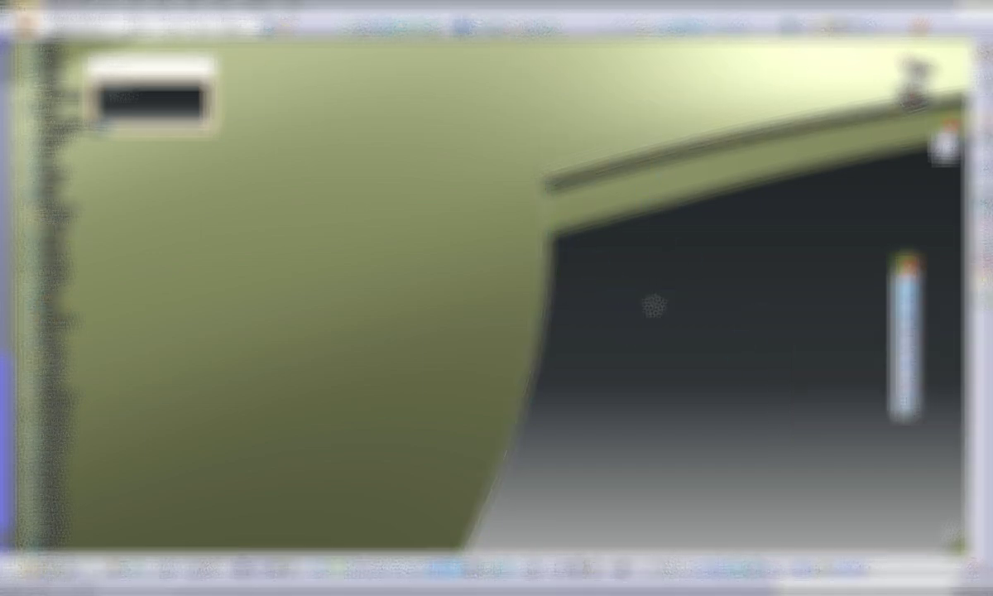
mouse_move(654, 306)
middle_mouse_down()
mouse_move(579, 364)
mouse_move(636, 252)
middle_mouse_up()
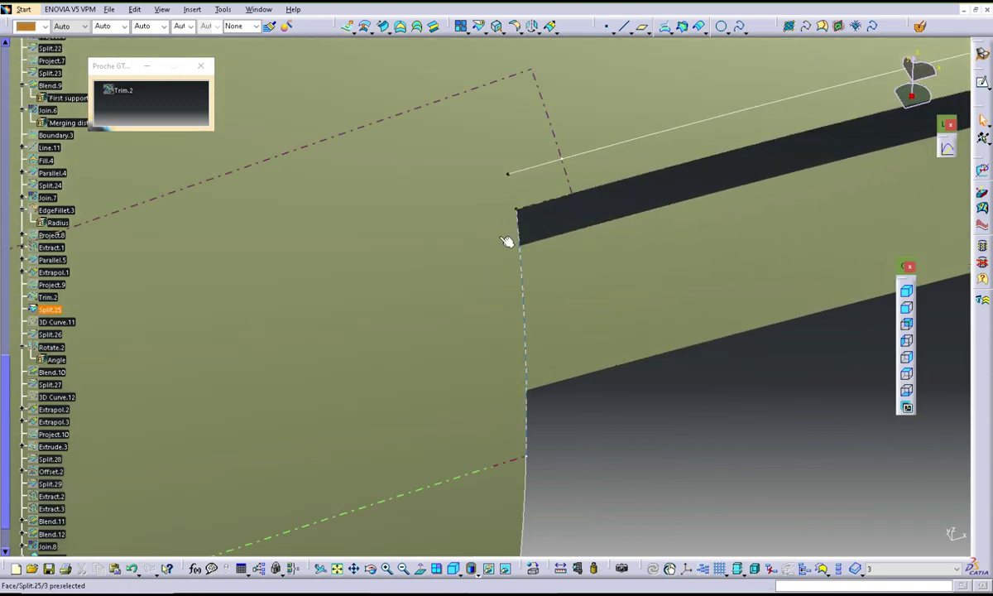
Extrapolate Extract.4 by 7mm from its corner point
left_click(549, 26)
left_click(518, 211)
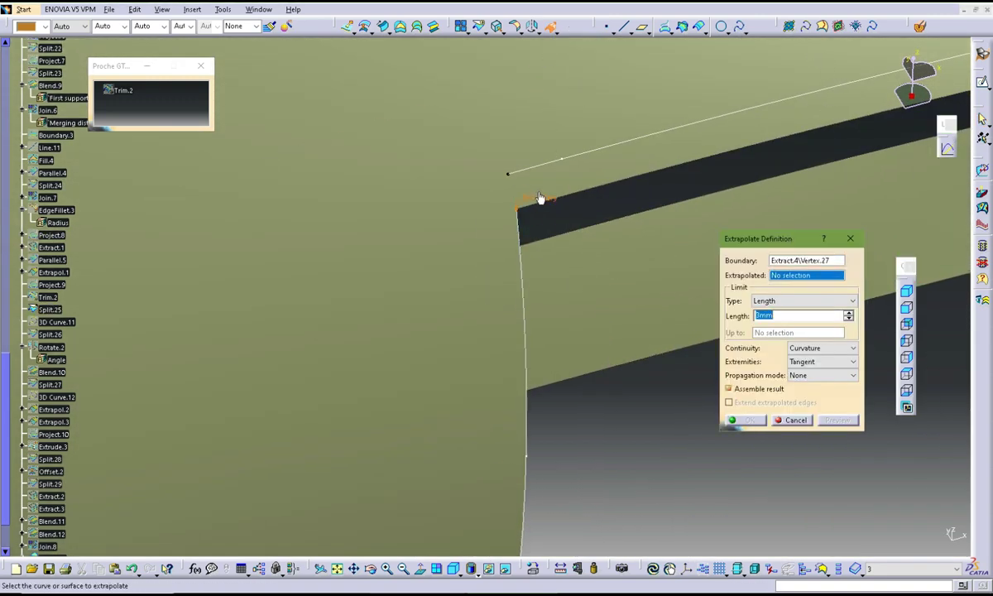
left_click(532, 237)
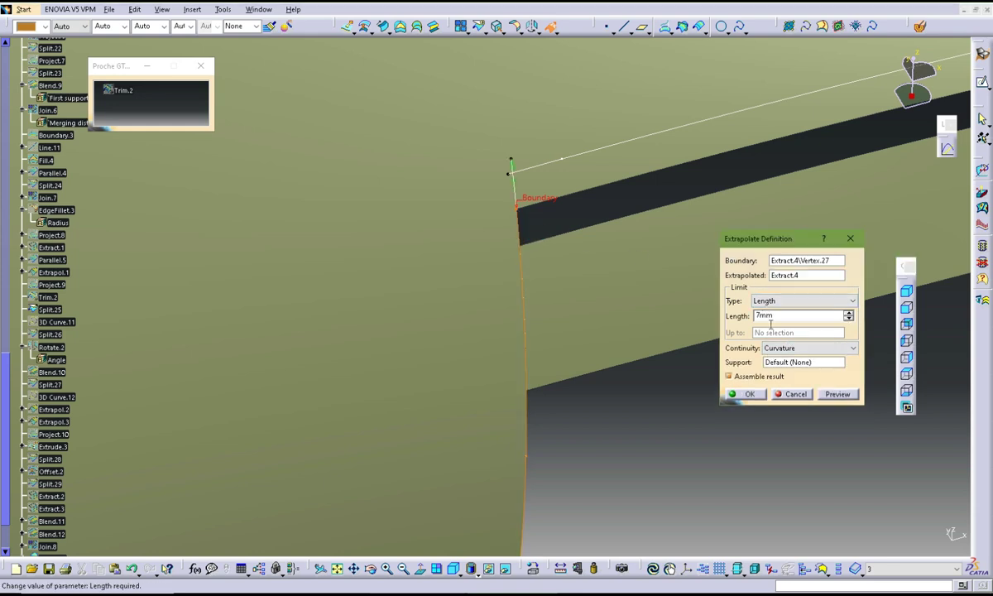
left_click(753, 397)
mouse_move(637, 219)
middle_mouse_down()
mouse_move(590, 319)
mouse_move(620, 218)
mouse_move(690, 140)
mouse_move(547, 334)
middle_mouse_up()
mouse_move(614, 359)
middle_mouse_down()
mouse_move(595, 392)
mouse_move(543, 325)
mouse_move(705, 84)
middle_mouse_up()
Extrapolate Extrapol.5 and Parallel.6 from their corner end points
left_click(551, 26)
left_click(387, 348)
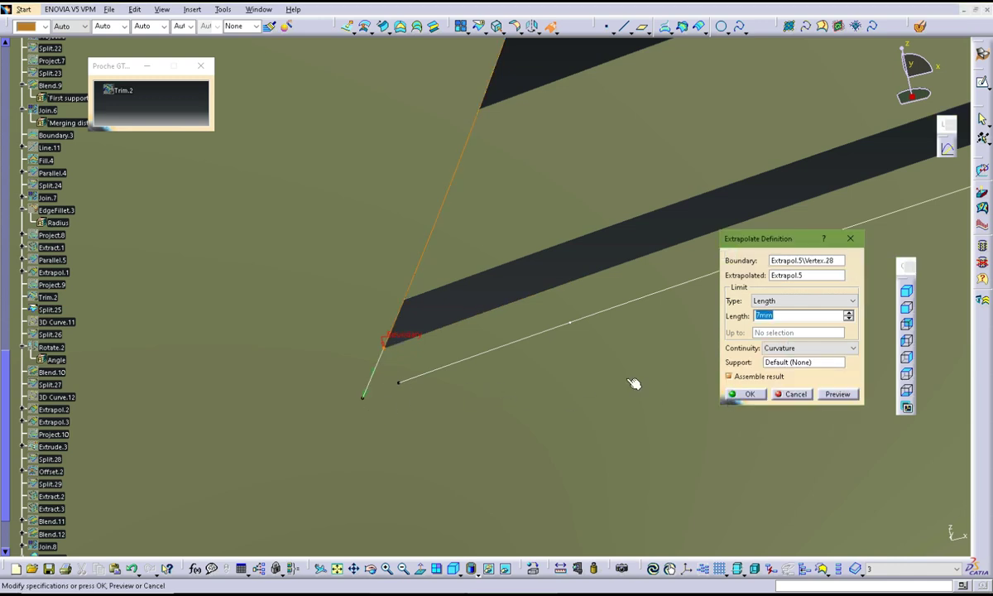
left_click(749, 395)
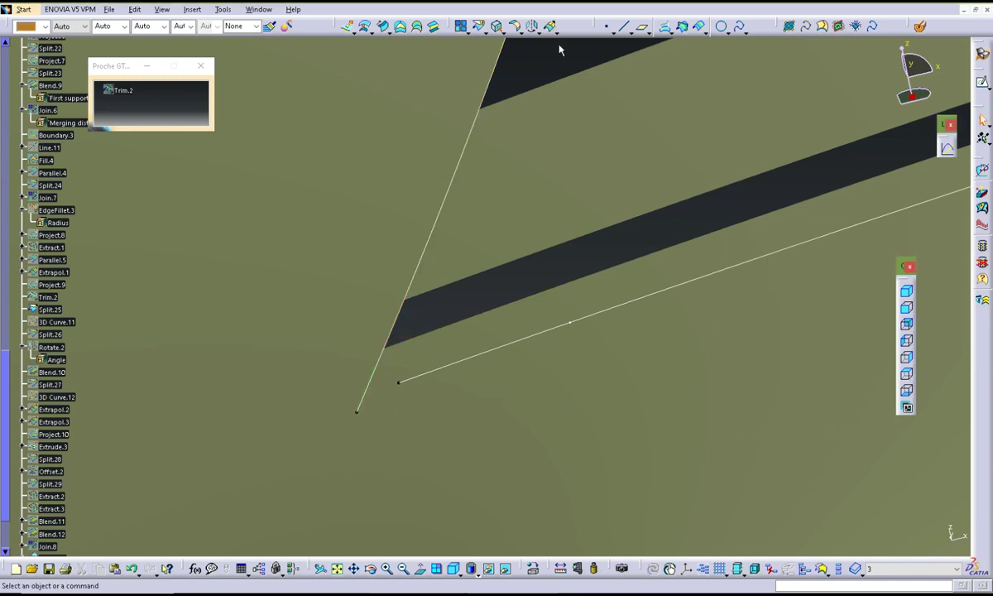
left_click(550, 26)
left_click(399, 382)
left_click(439, 369)
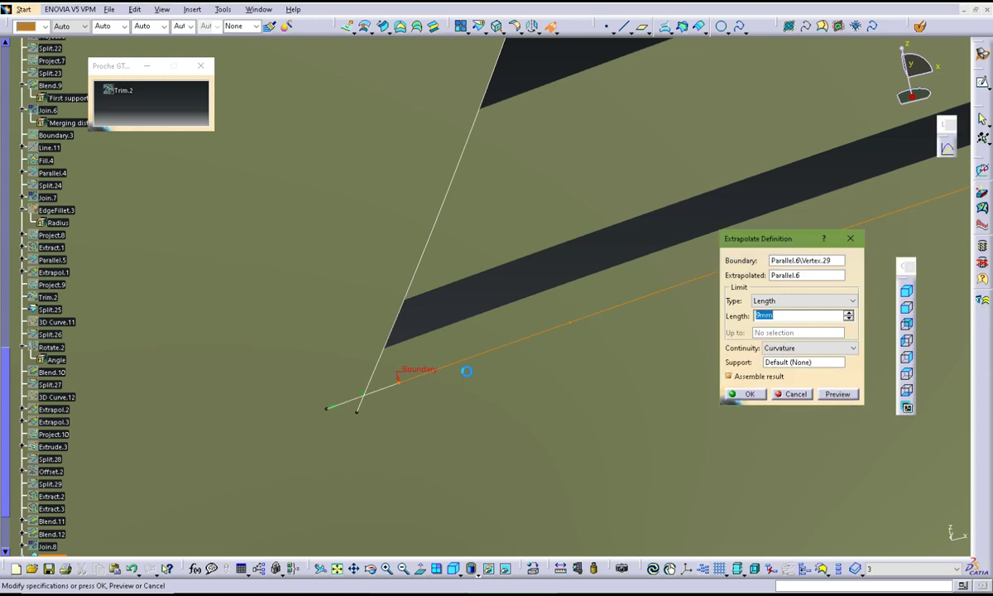
mouse_move(621, 237)
middle_mouse_down()
mouse_move(556, 327)
mouse_move(569, 303)
middle_mouse_up()
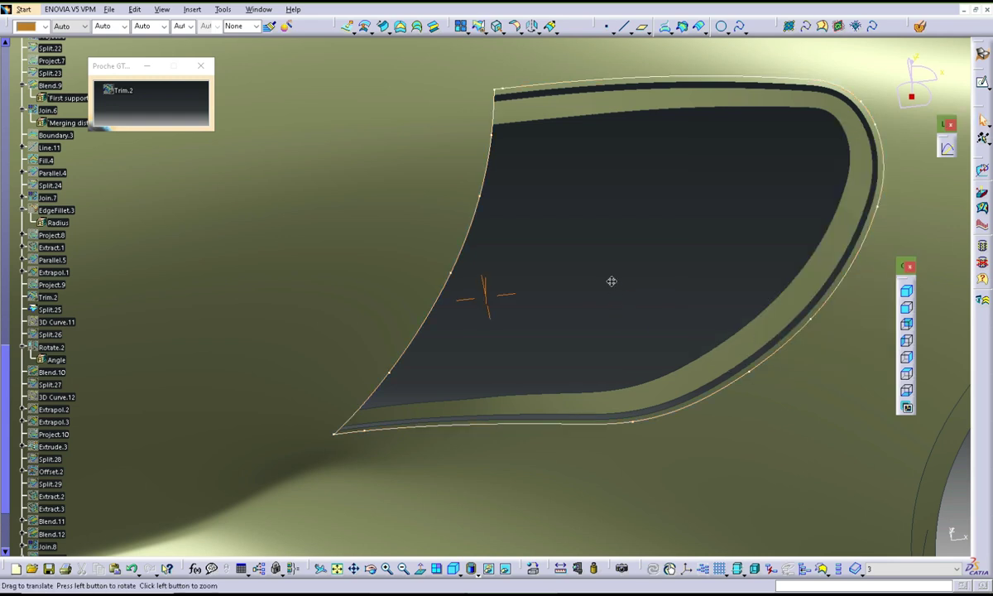
Pick the body surface Surface.2 from the overlapping elements near the vent opening
mouse_move(610, 282)
middle_mouse_down()
mouse_move(563, 308)
mouse_move(584, 283)
middle_mouse_up()
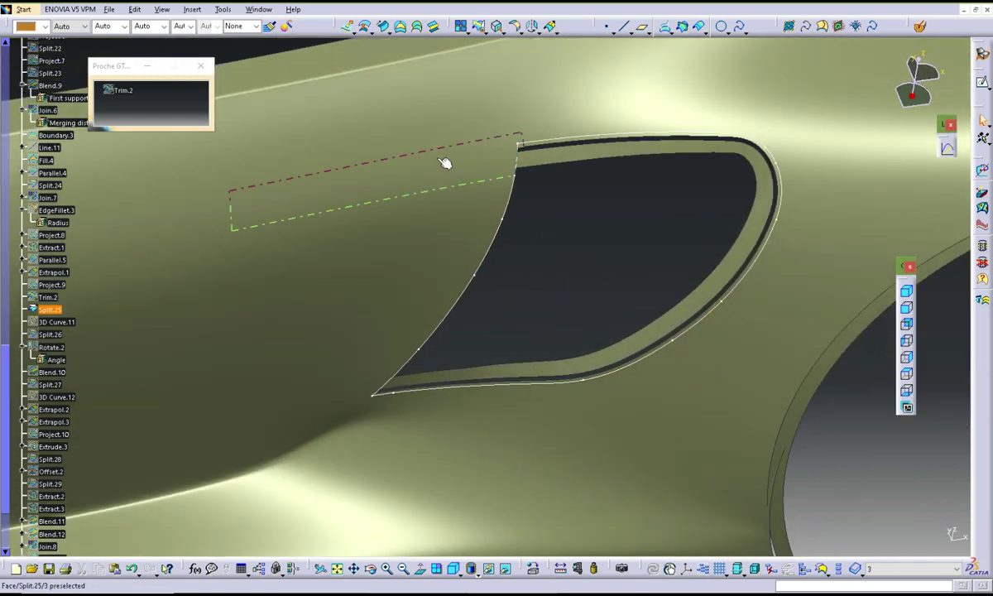
middle_click_drag(436, 202, 275, 183)
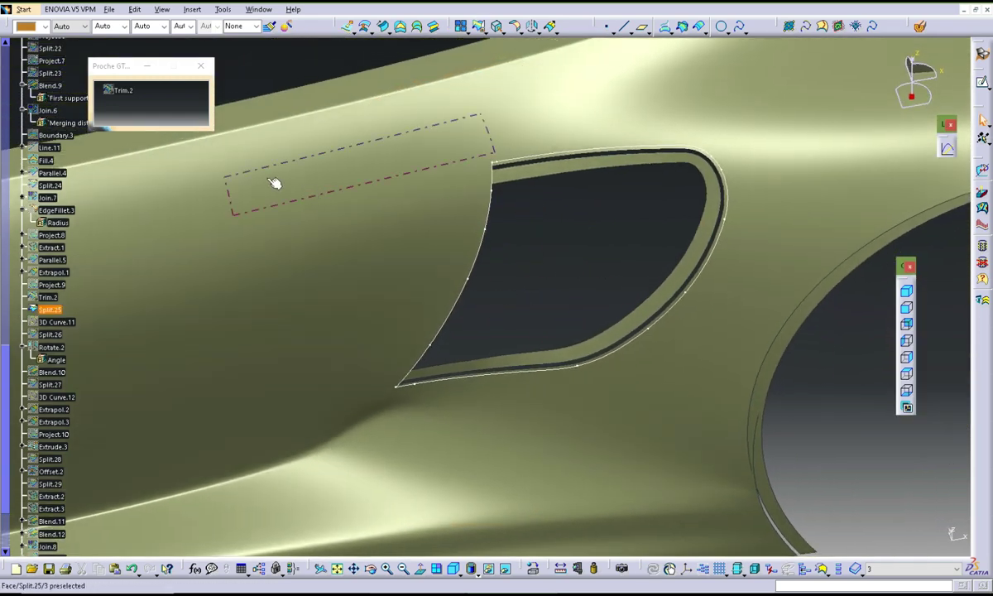
left_click(445, 261)
right_click(381, 263)
left_click(405, 270)
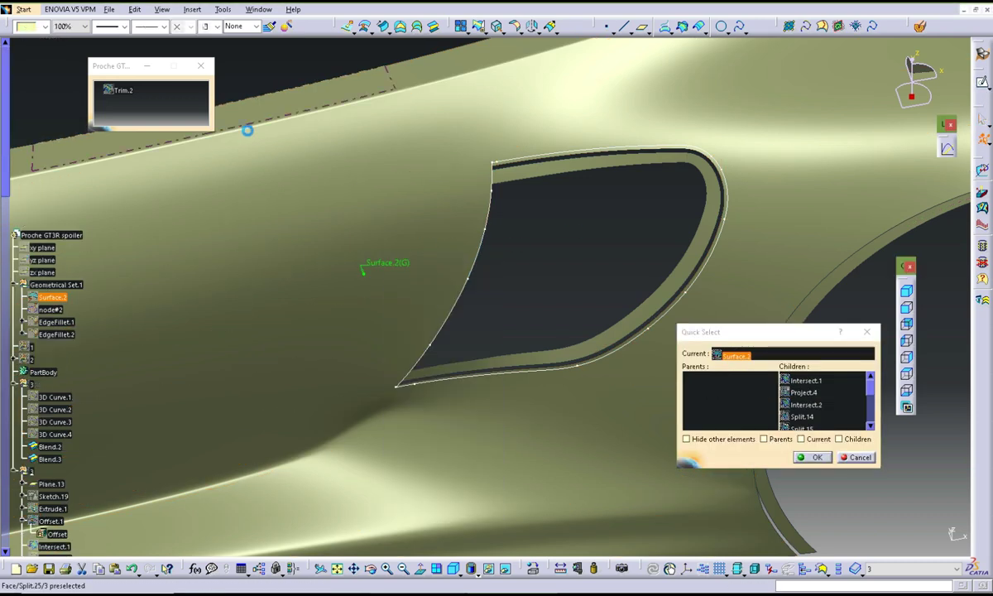
Open Surface.2 in its own preview window, placed below the first, and confirm it
right_click(73, 297)
left_click(100, 210)
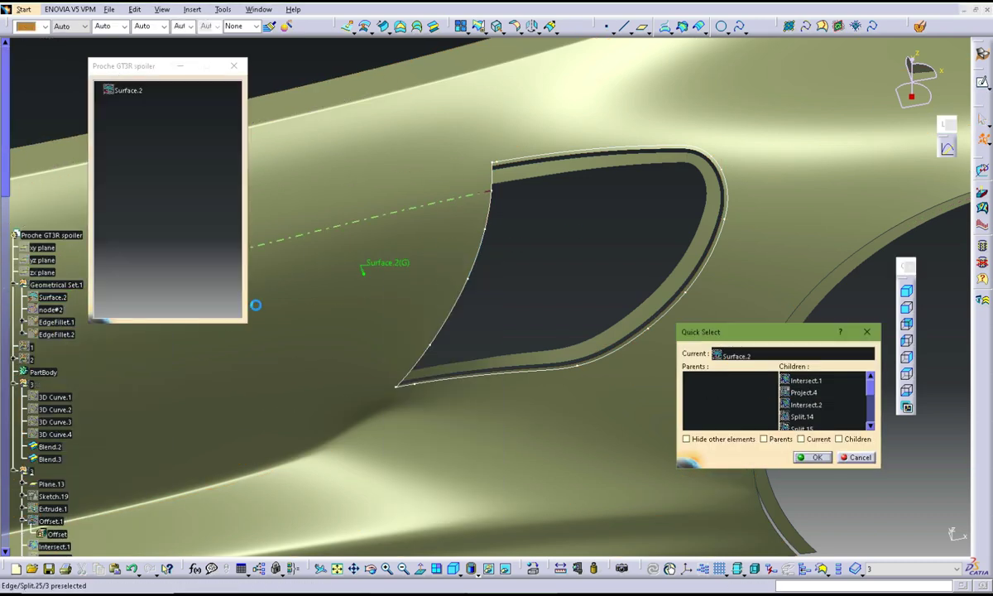
mouse_move(246, 321)
left_mouse_down()
mouse_move(189, 193)
mouse_move(154, 73)
left_mouse_up()
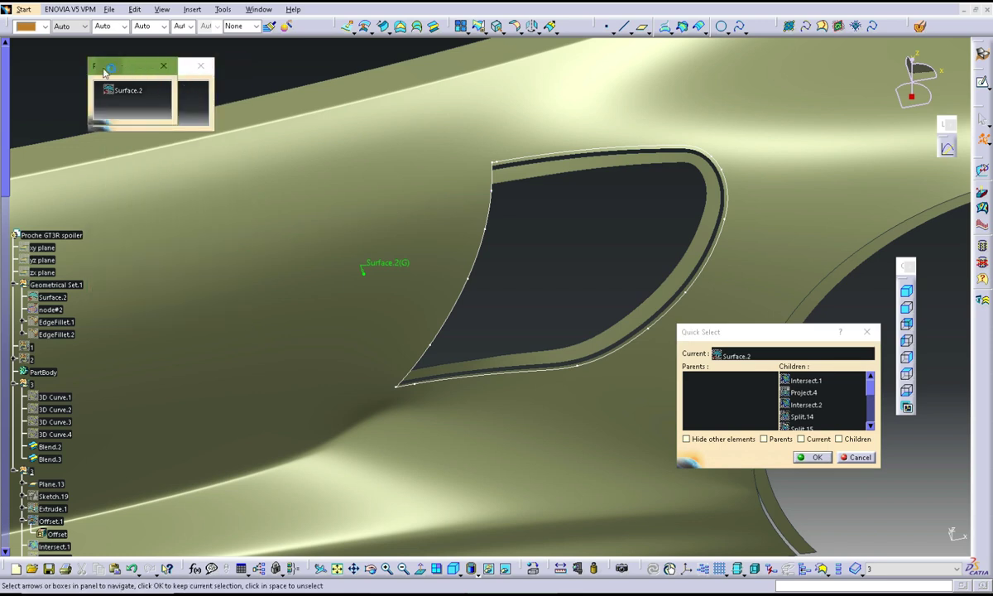
left_click(142, 154)
middle_click_drag(486, 291, 506, 291)
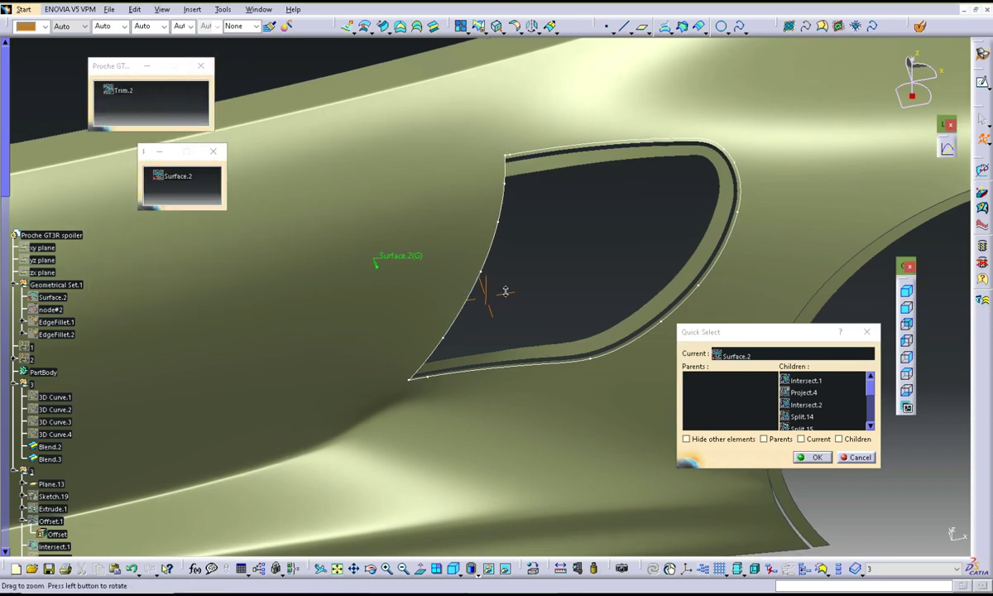
left_click(828, 463)
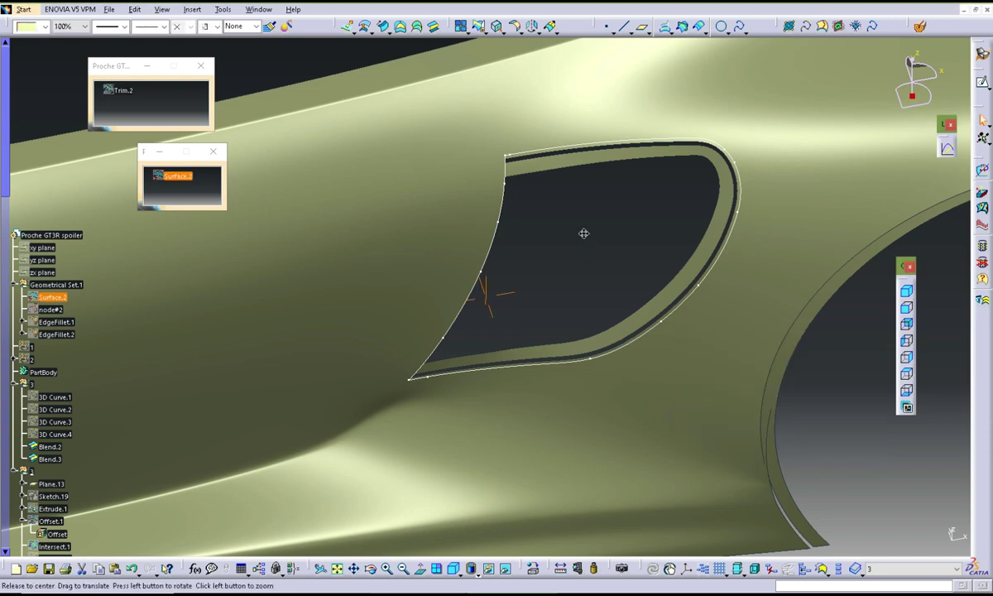
middle_click_drag(584, 233, 586, 245)
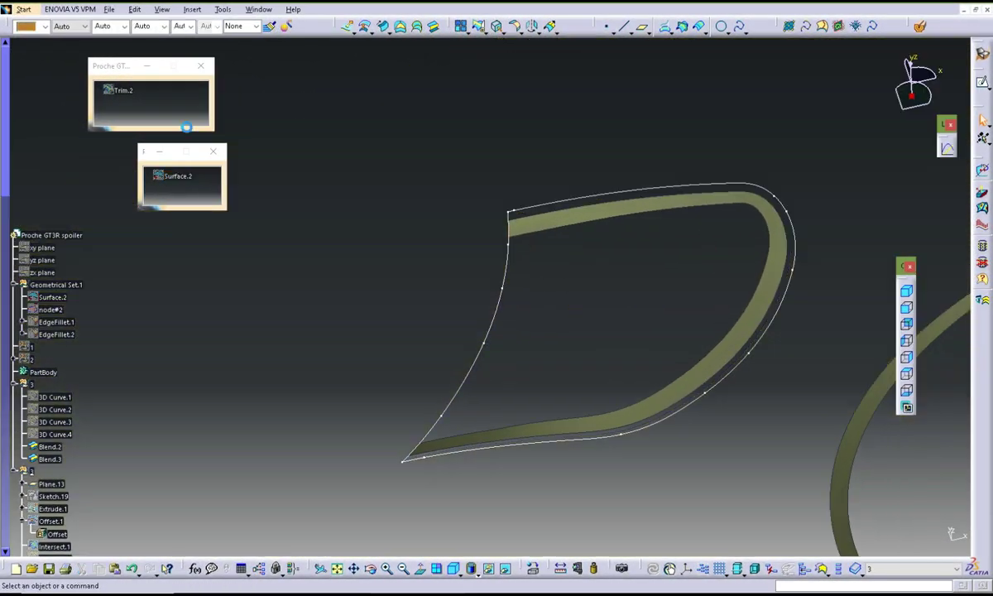
left_click(178, 176)
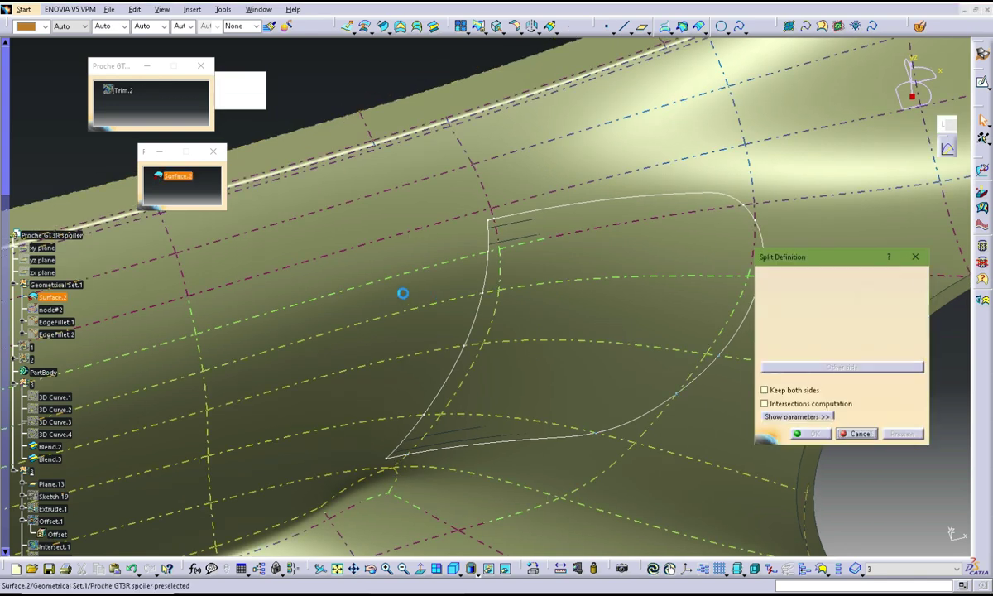
Split Surface.2 with Trim.3 as the cutting element, creating Split.31
left_click(487, 328)
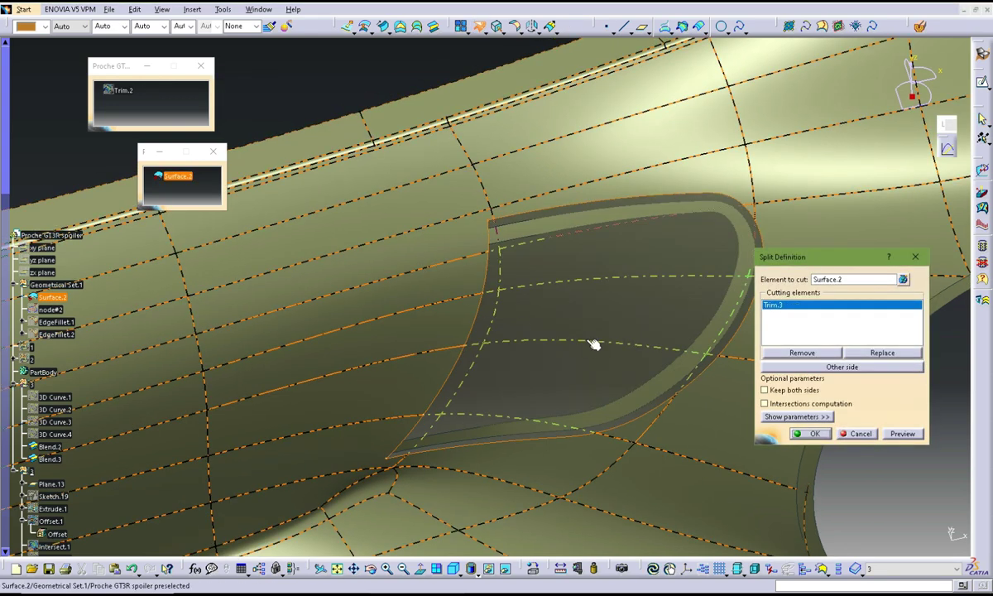
left_click(816, 433)
mouse_move(544, 279)
middle_mouse_down()
mouse_move(492, 306)
mouse_move(507, 335)
middle_mouse_up()
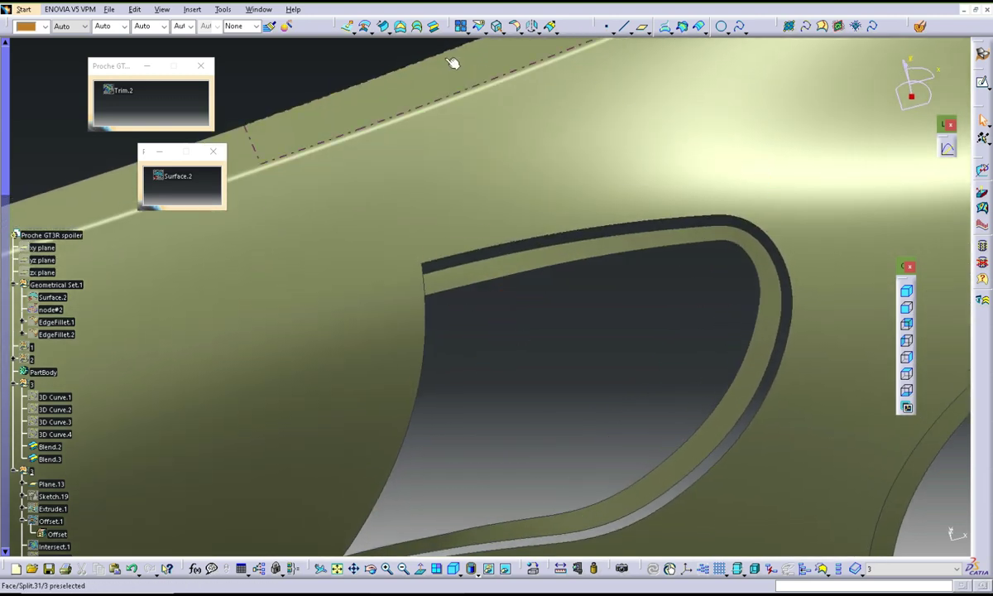
Extract boundaries along the cut body edge of Split.31 and the rim edge of Split.30
left_click(482, 257)
left_click(563, 376)
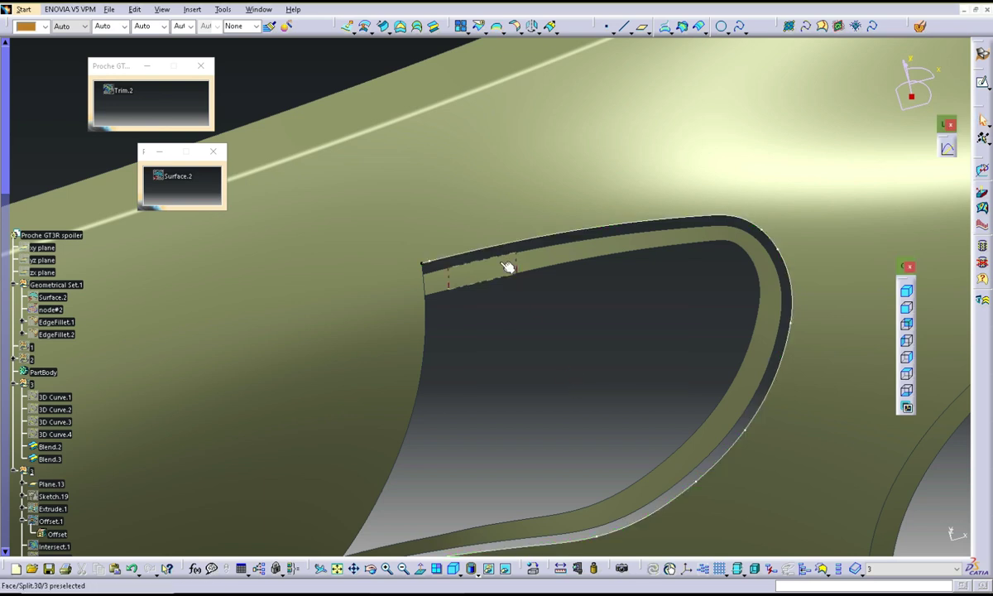
left_click(497, 28)
left_click(486, 253)
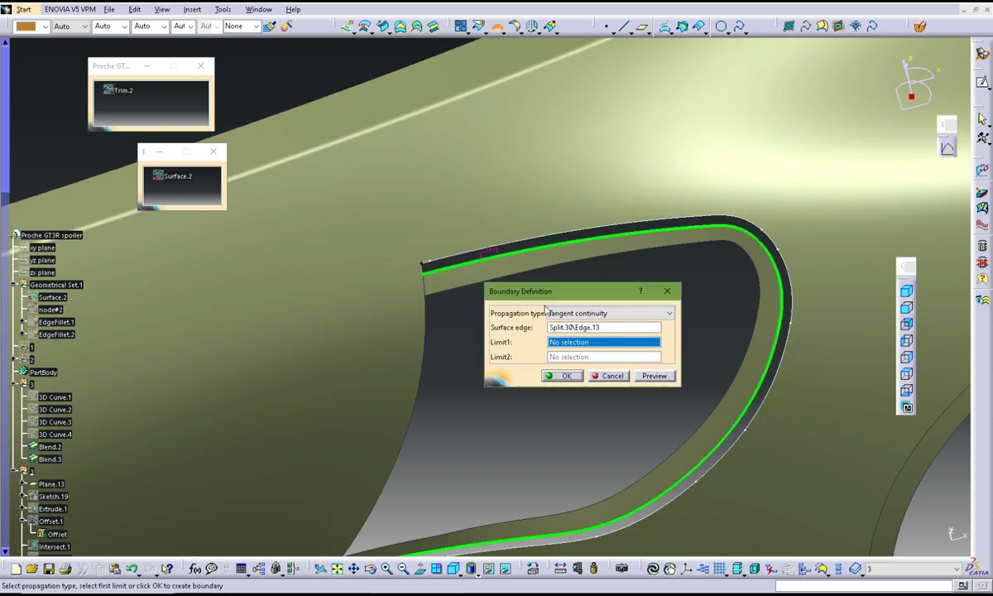
left_click(563, 376)
middle_click_drag(490, 376, 484, 300, "ctrl")
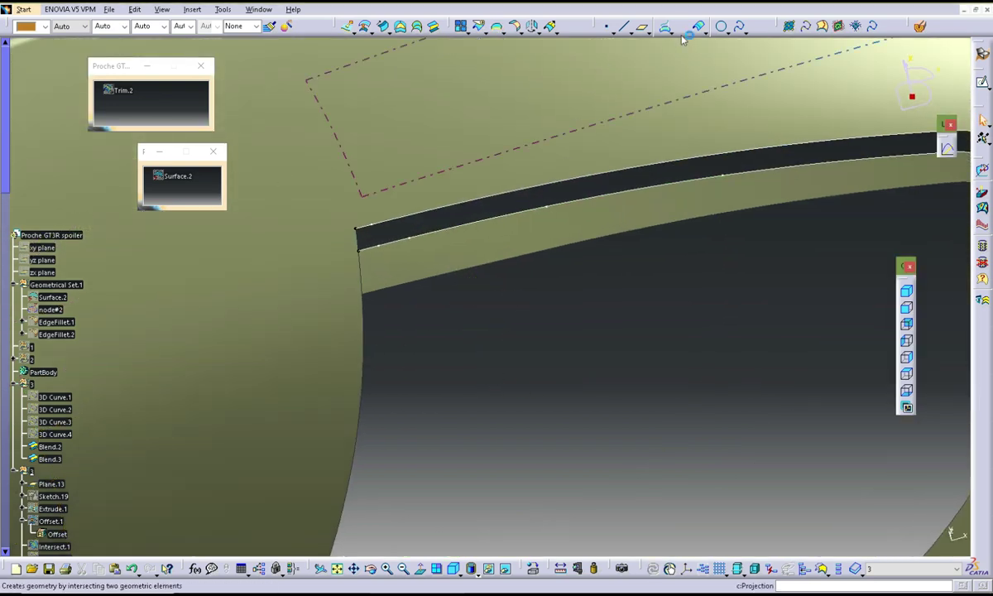
Blend Boundary.4 on Split.31 to Boundary.5 on Split.30 with curvature continuity on both sides
left_click(436, 35)
left_click(437, 204)
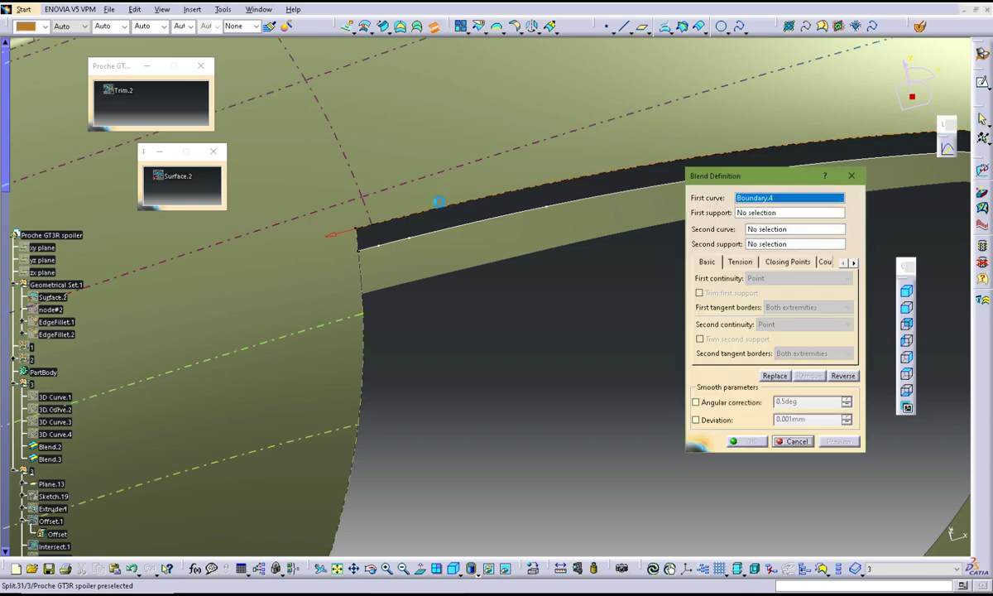
left_click(446, 189)
left_click(431, 255)
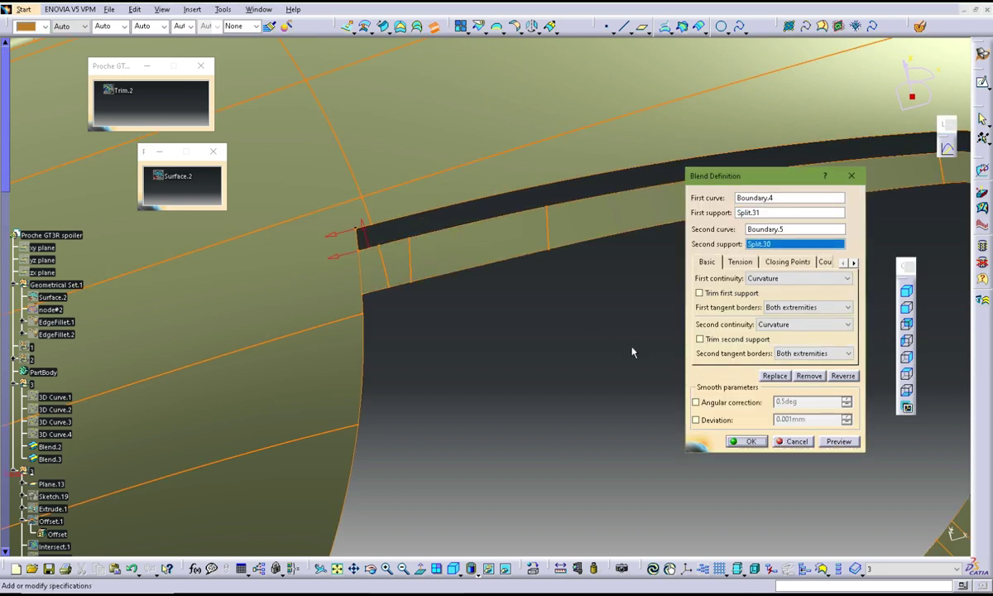
mouse_move(632, 350)
middle_mouse_down()
mouse_move(515, 332)
mouse_move(581, 350)
middle_mouse_up()
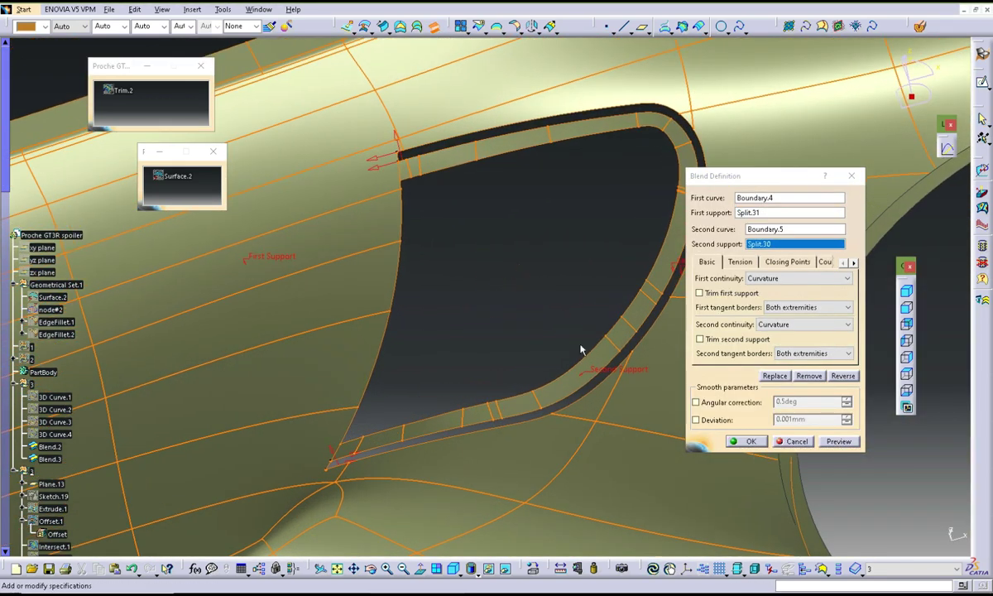
left_click(839, 441)
left_click(739, 445)
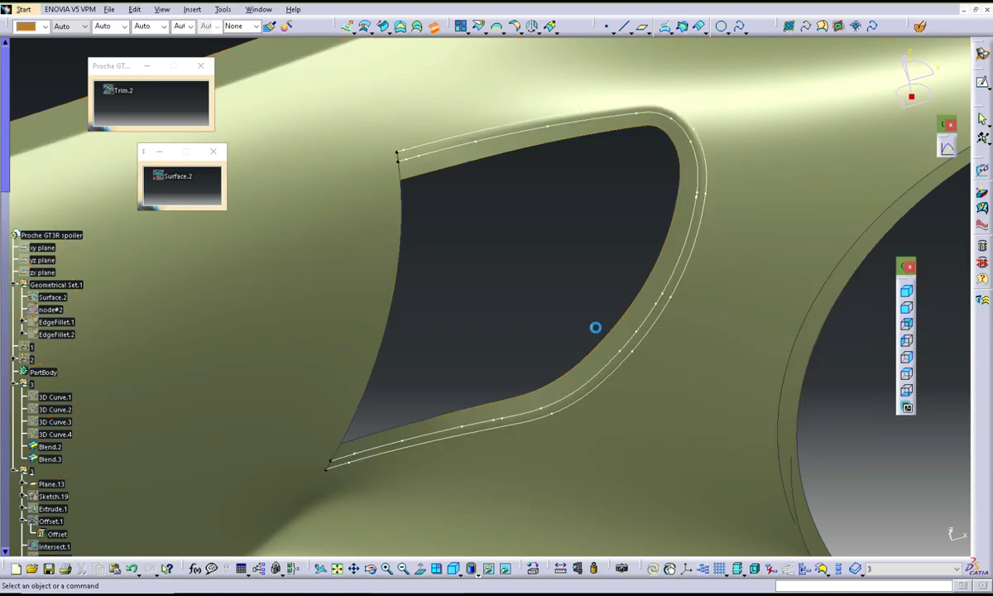
middle_click_drag(533, 299, 532, 389)
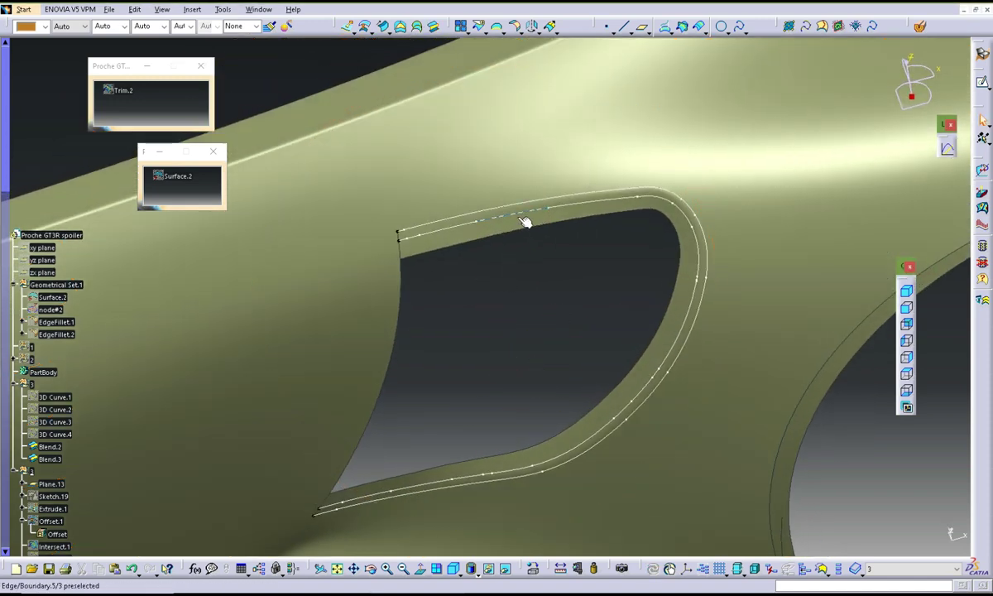
mouse_move(511, 303)
middle_mouse_down()
mouse_move(527, 292)
mouse_move(504, 83)
middle_mouse_up()
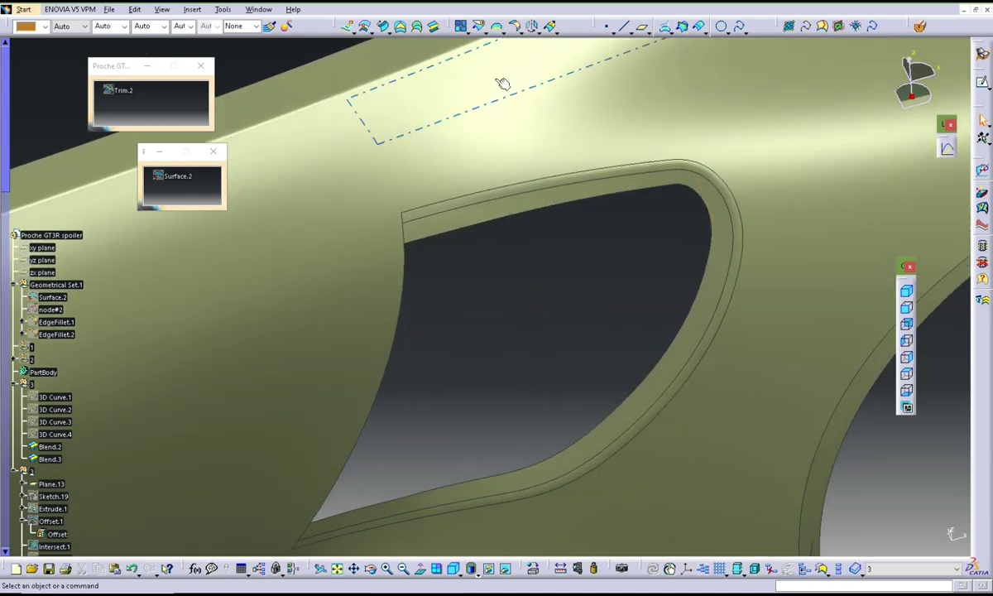
left_click(462, 26)
left_click(452, 264)
Join Split.30, Blend.13 and Split.31 into Join.9, then recheck the join settings
middle_click_drag(452, 264, 501, 259)
left_click(481, 224)
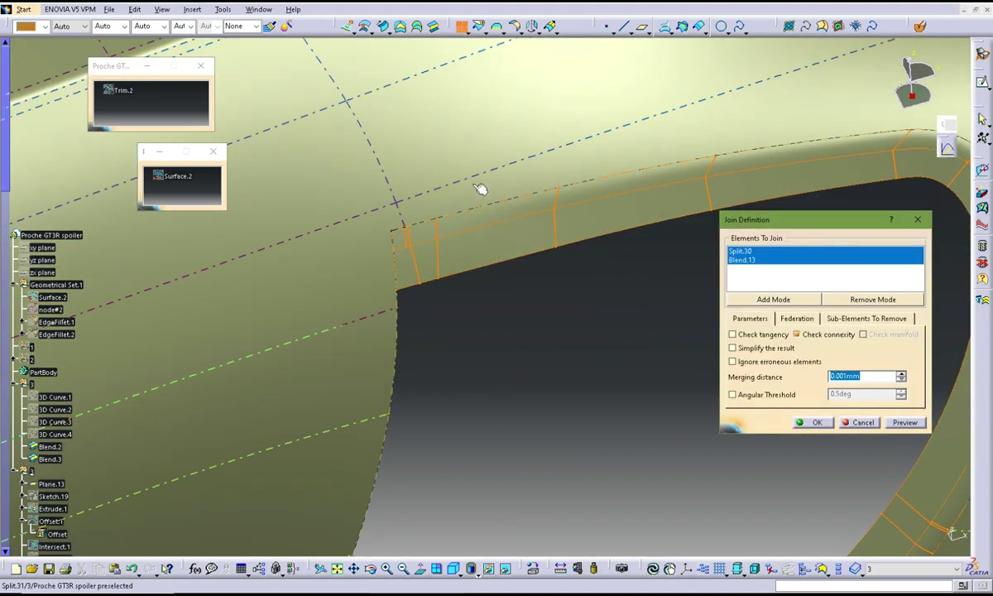
left_click(481, 189)
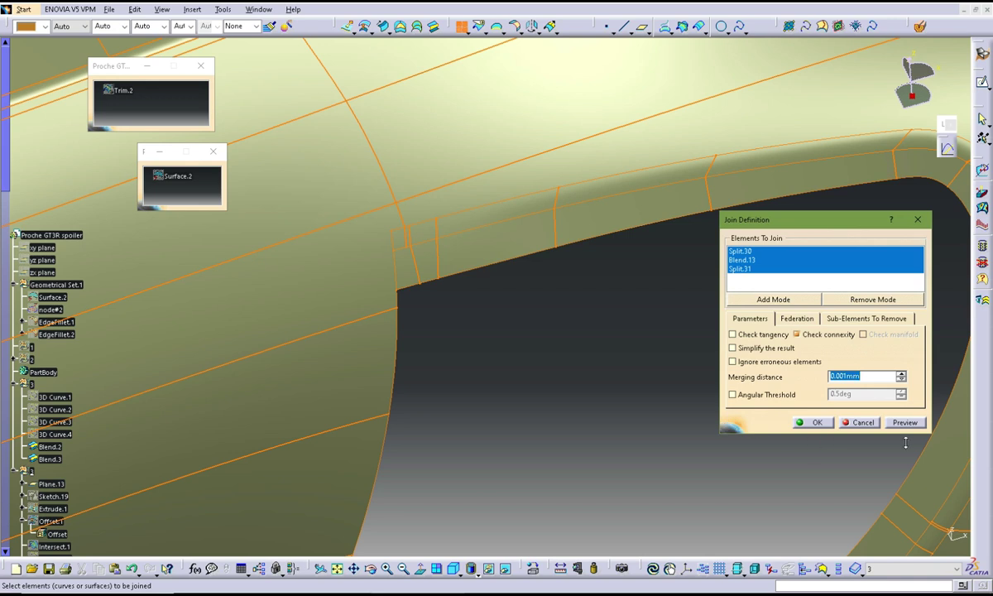
left_click(828, 424)
mouse_move(576, 304)
middle_mouse_down()
mouse_move(471, 259)
mouse_move(550, 310)
mouse_move(556, 390)
mouse_move(584, 337)
middle_mouse_up()
double_click(661, 332)
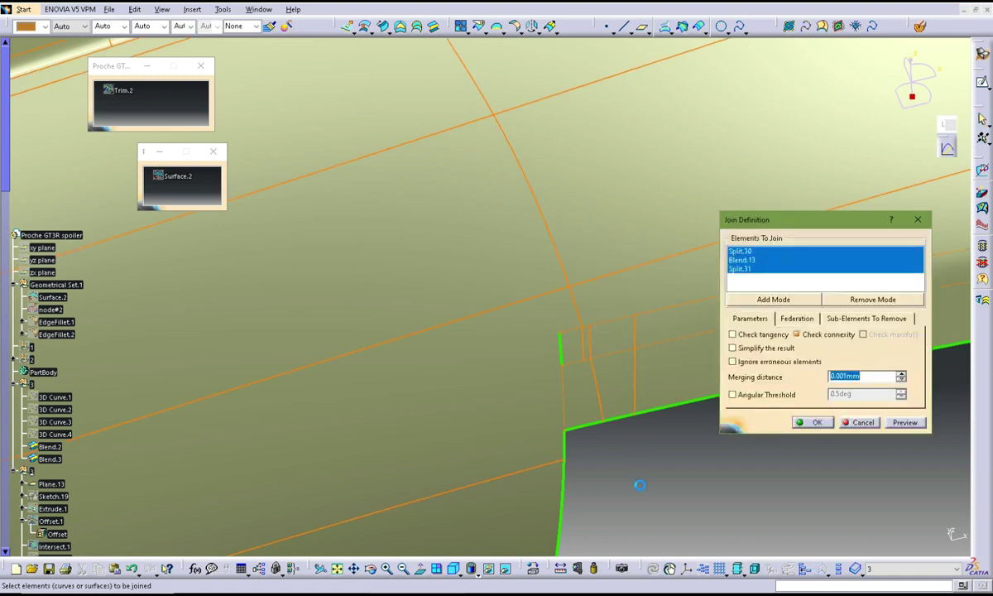
middle_click_drag(642, 484, 529, 387)
left_click(813, 422)
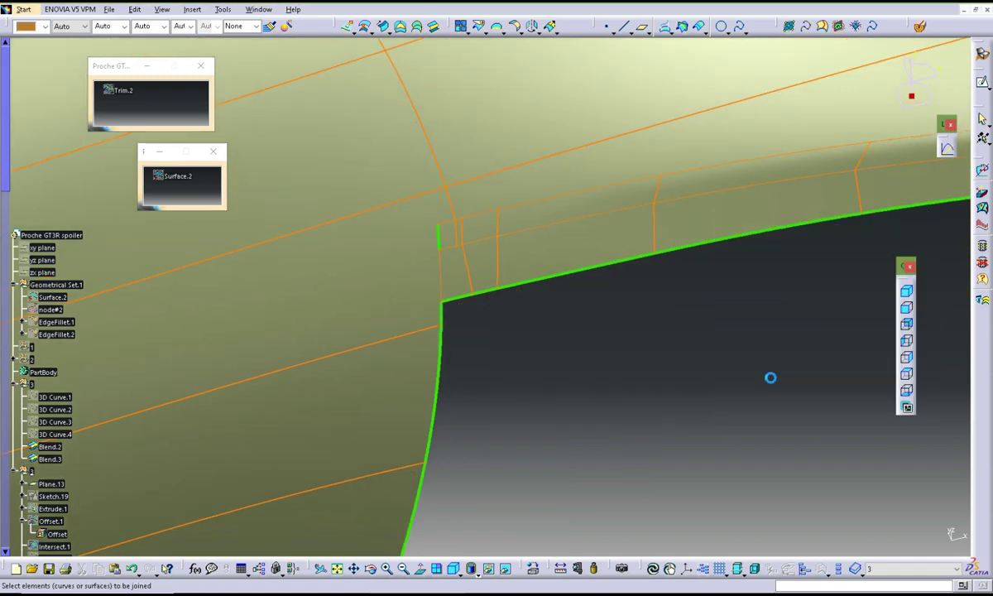
mouse_move(615, 338)
middle_mouse_down()
mouse_move(618, 393)
mouse_move(540, 420)
mouse_move(540, 361)
mouse_move(591, 296)
mouse_move(534, 354)
mouse_move(596, 399)
mouse_move(646, 392)
mouse_move(610, 389)
mouse_move(595, 355)
mouse_move(586, 370)
mouse_move(328, 362)
mouse_move(545, 311)
mouse_move(588, 291)
mouse_move(514, 366)
mouse_move(605, 299)
mouse_move(541, 311)
mouse_move(532, 317)
mouse_move(593, 363)
mouse_move(718, 321)
mouse_move(548, 328)
mouse_move(513, 375)
mouse_move(552, 335)
middle_mouse_up()
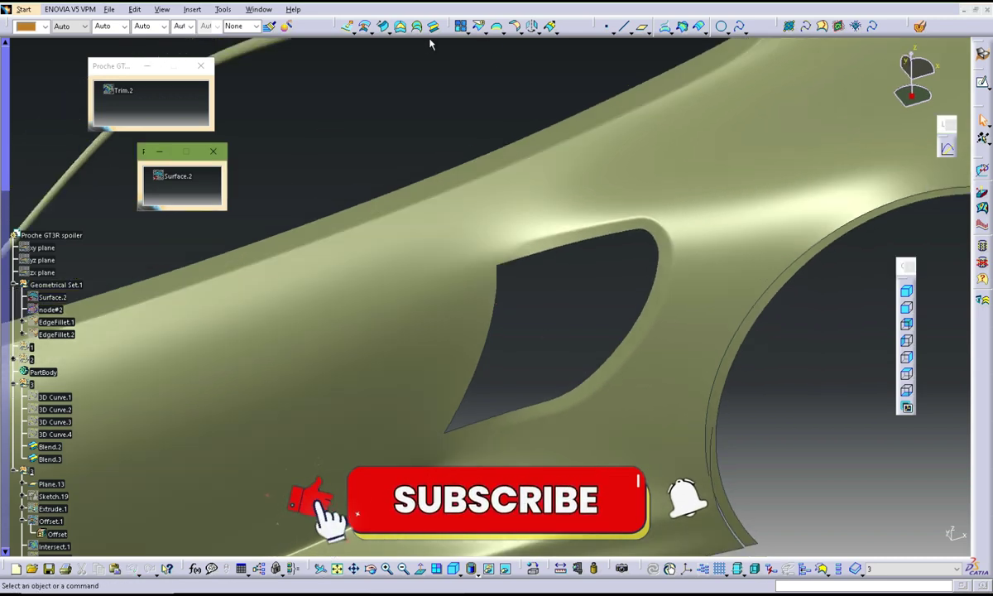
Extract Boundary.7 from the Join.9 vent edge farthest from the wheel, using tangent-continuity propagation
left_click(497, 26)
left_click(563, 244)
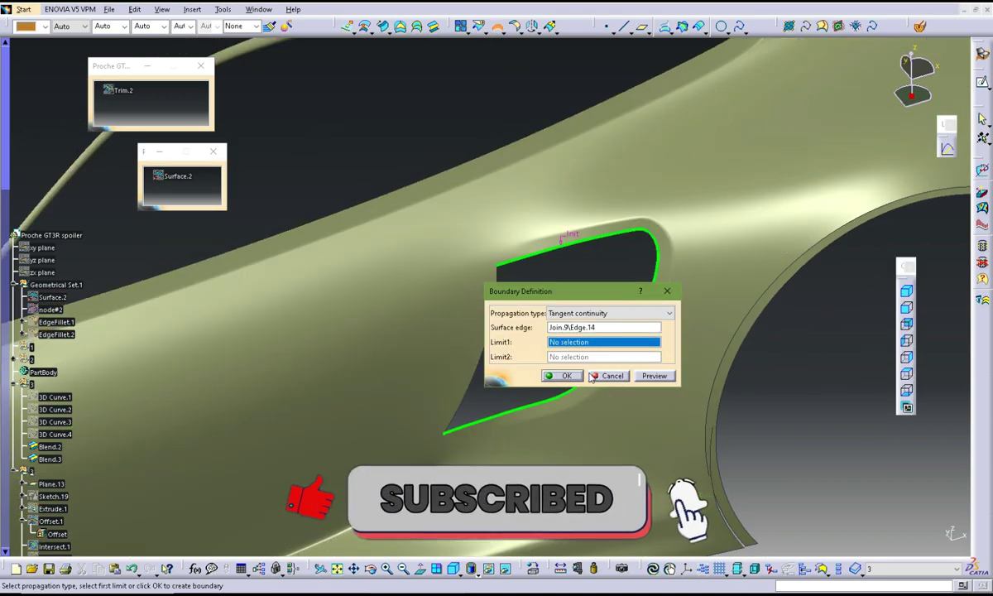
left_click(579, 313)
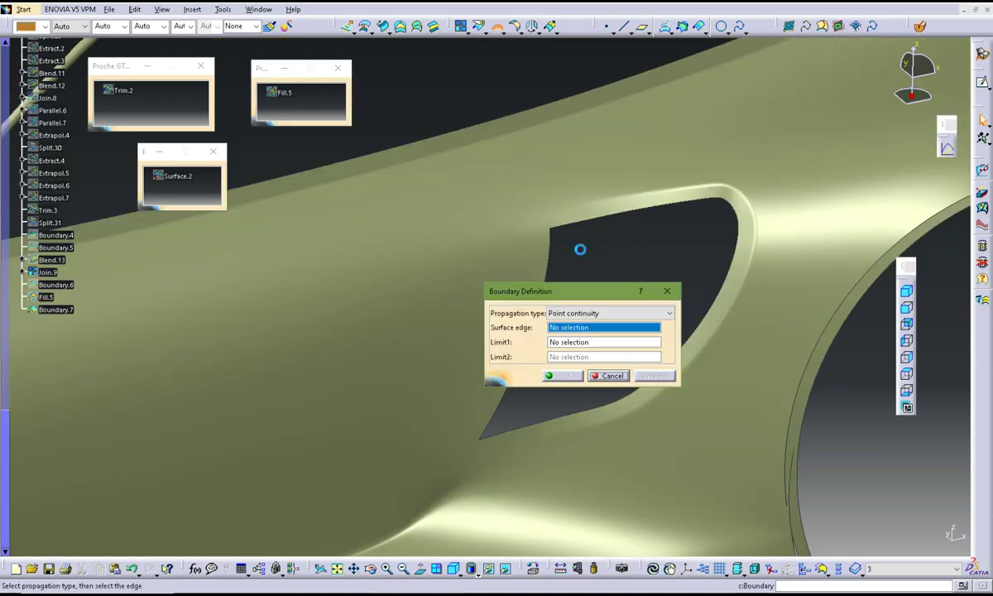
left_click(556, 273)
left_click(593, 315)
left_click(590, 336)
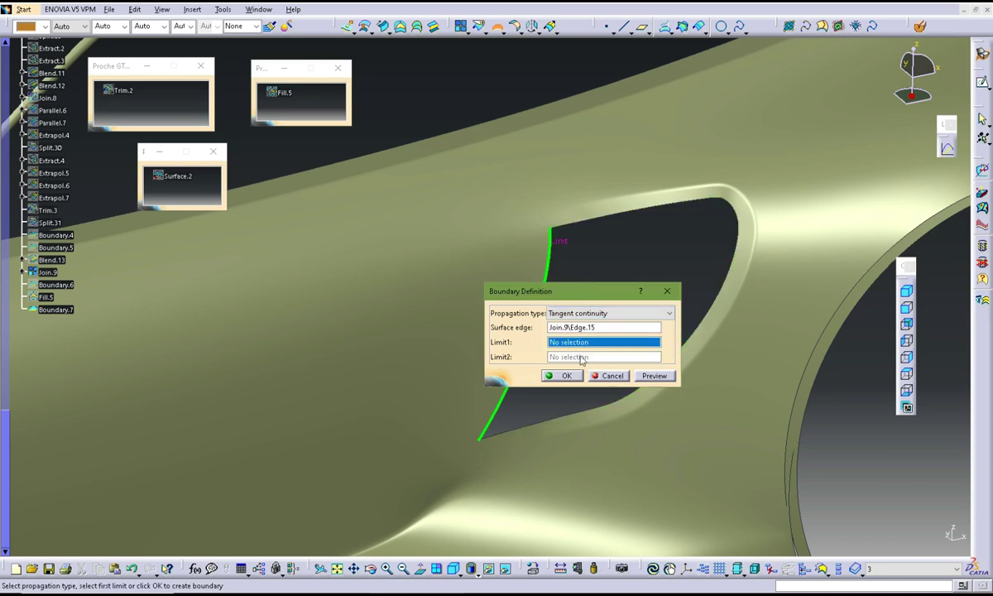
left_click(571, 377)
middle_click_drag(593, 289, 501, 43)
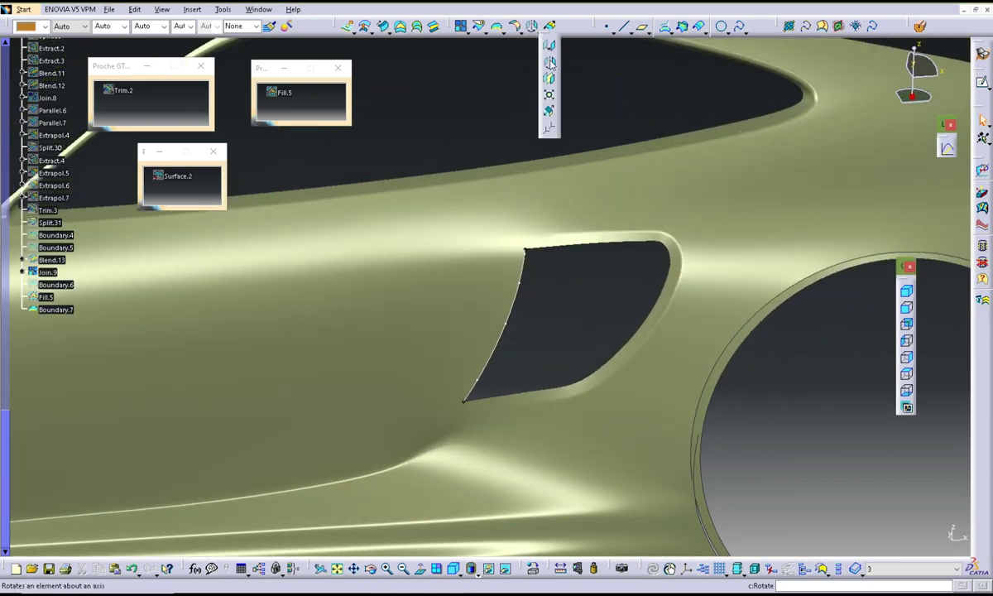
Translate Boundary.7 320 mm along the X component, creating Translate.3
left_click(553, 53)
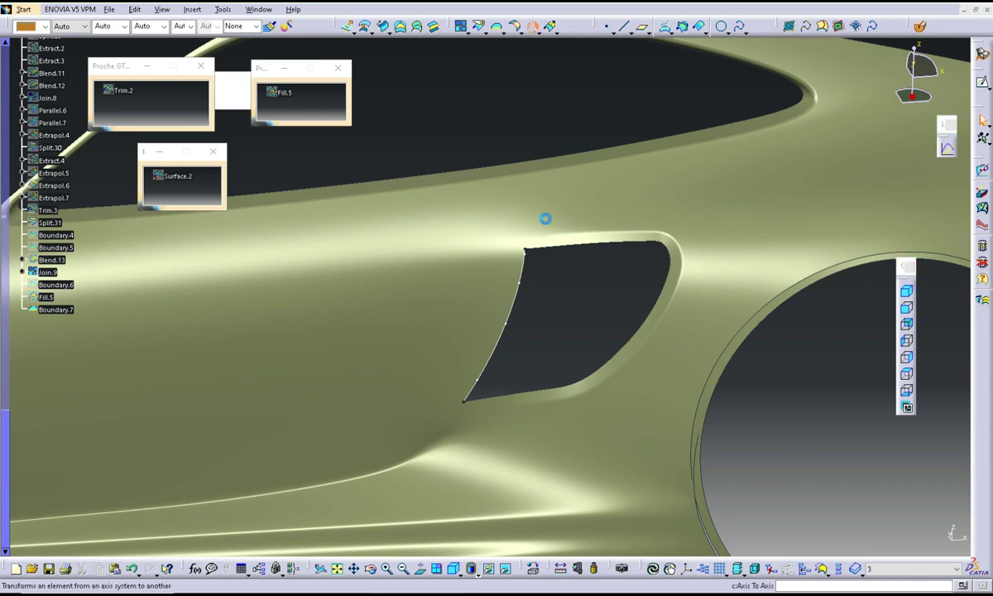
left_click(528, 298)
middle_click_drag(509, 282, 693, 291)
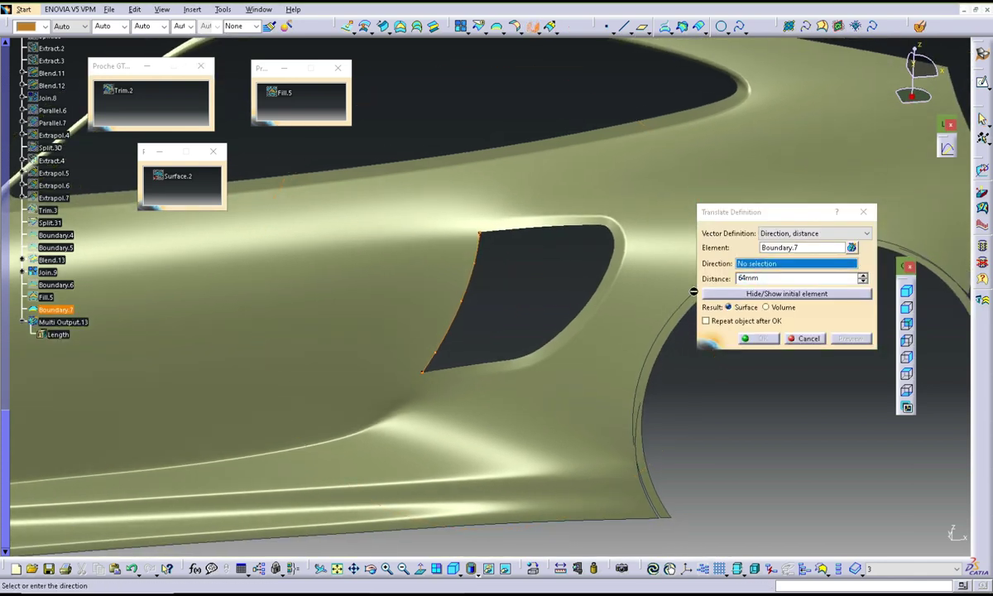
left_click(909, 360)
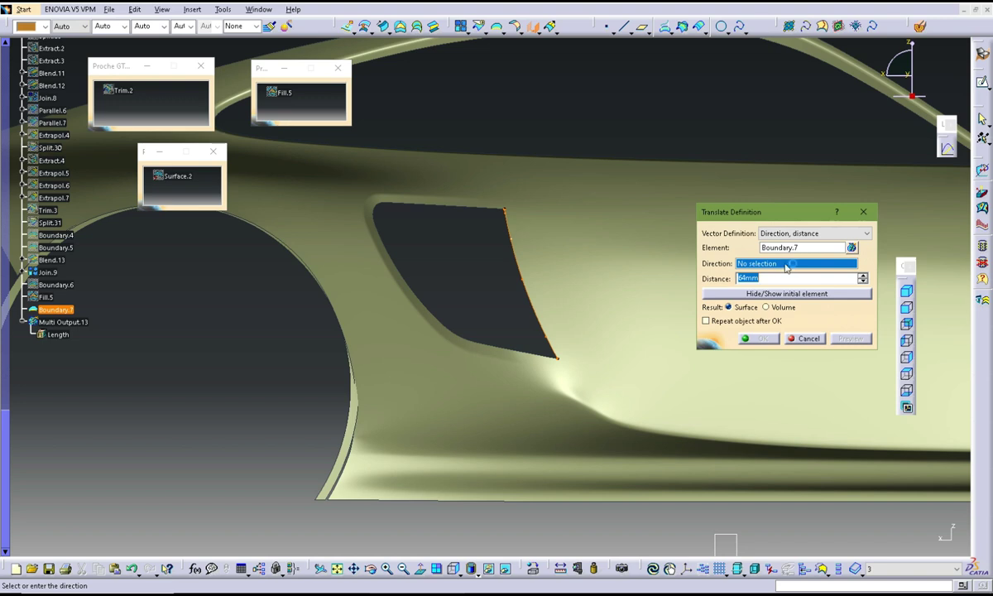
right_click(778, 264)
left_click(799, 303)
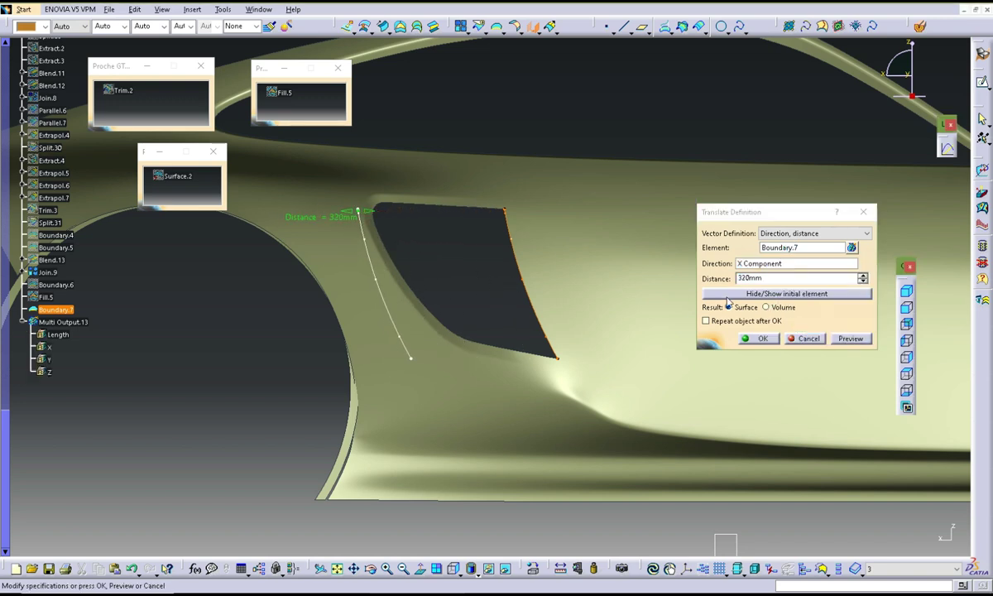
left_click(763, 340)
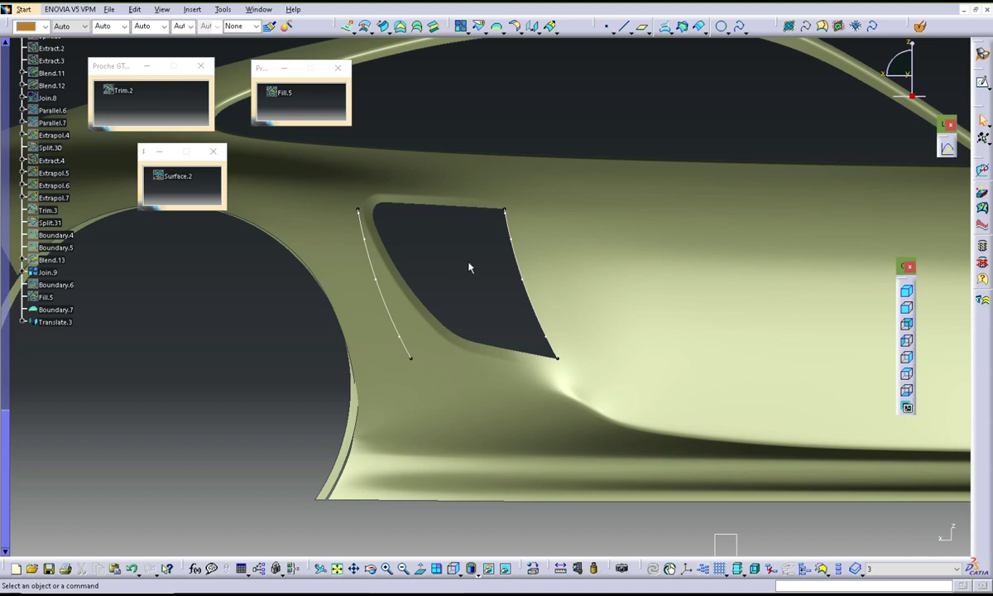
middle_click_drag(487, 220, 481, 269)
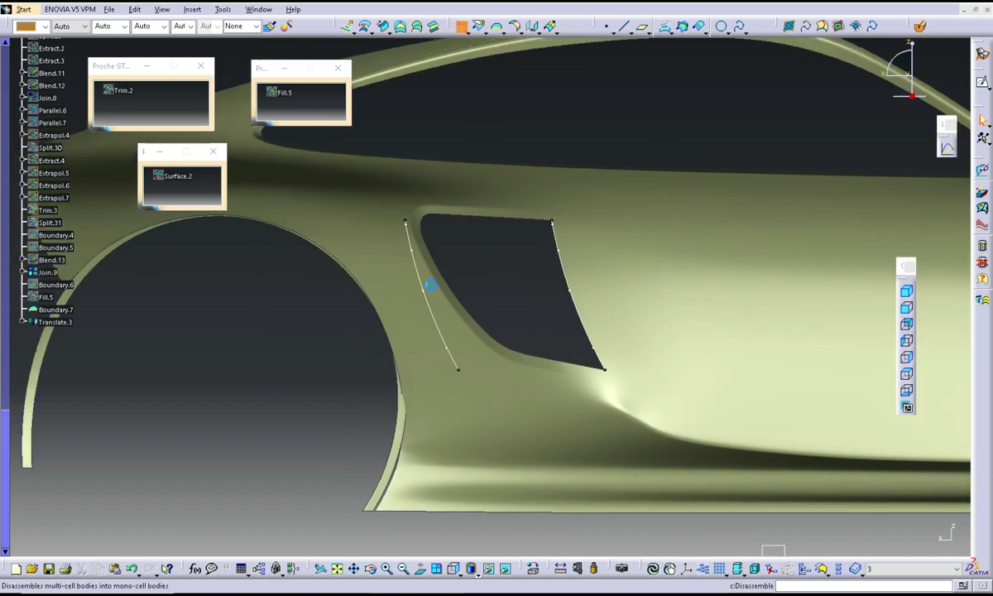
Smooth Translate.3 into Curve smooth.1 with curvature continuity
left_click(427, 283)
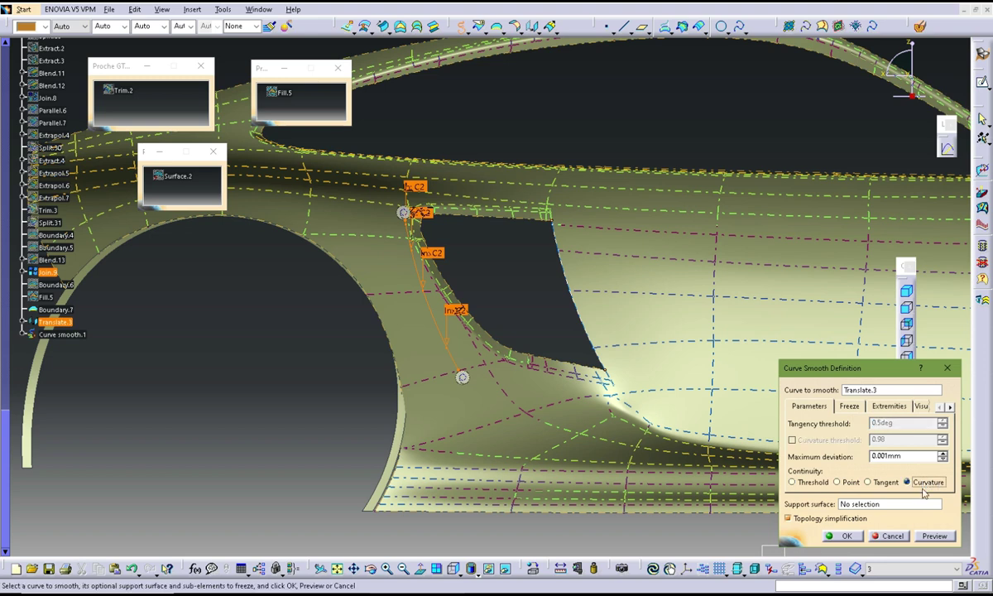
left_click(845, 535)
middle_click_drag(507, 276, 509, 292)
type("c:Extrapolate")
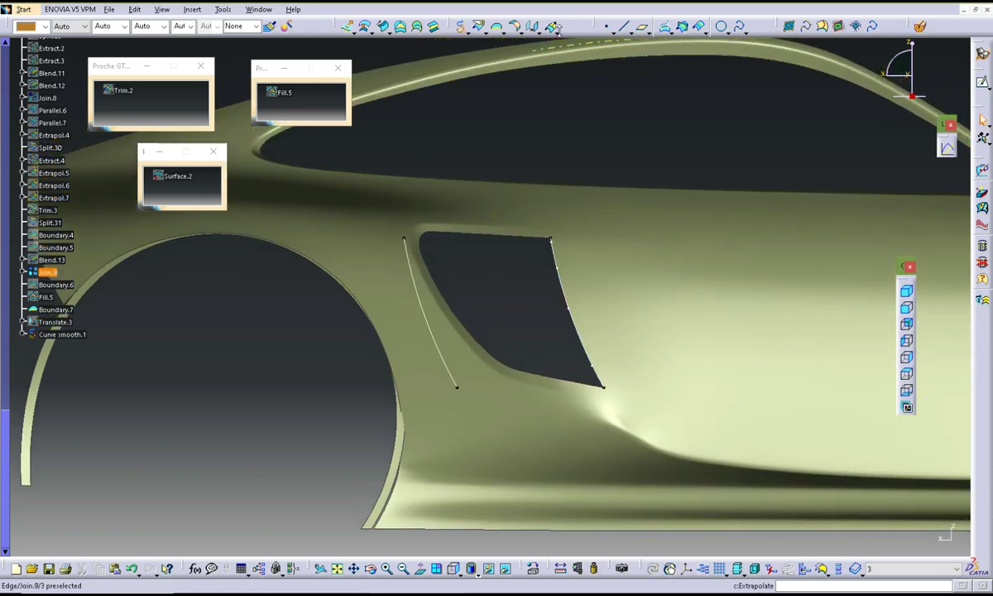
Extrapolate both ends of Curve smooth.1, creating Extrapol.8 and Extrapol.9
key("Return")
left_click(416, 261)
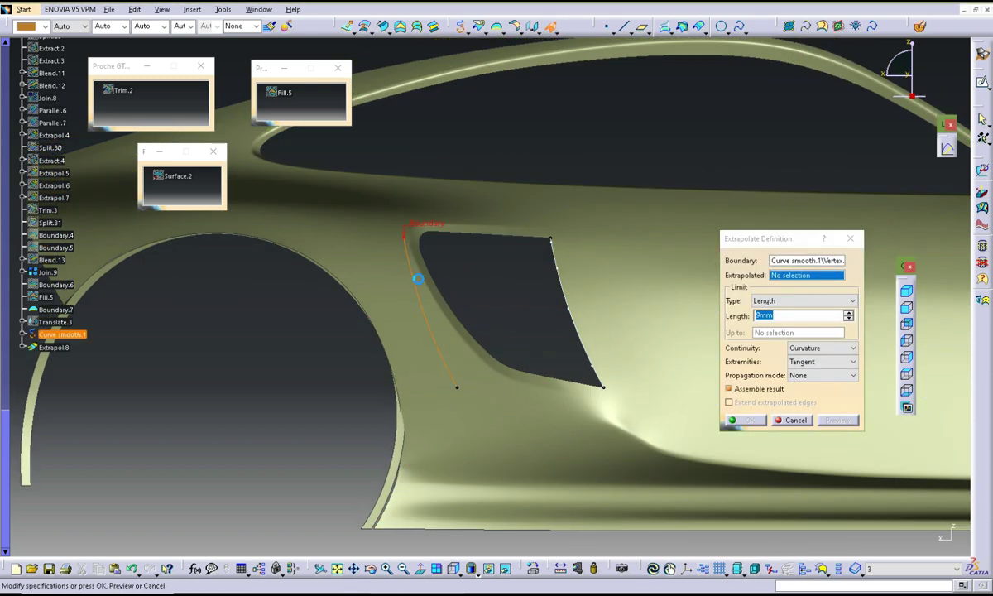
left_click(418, 279)
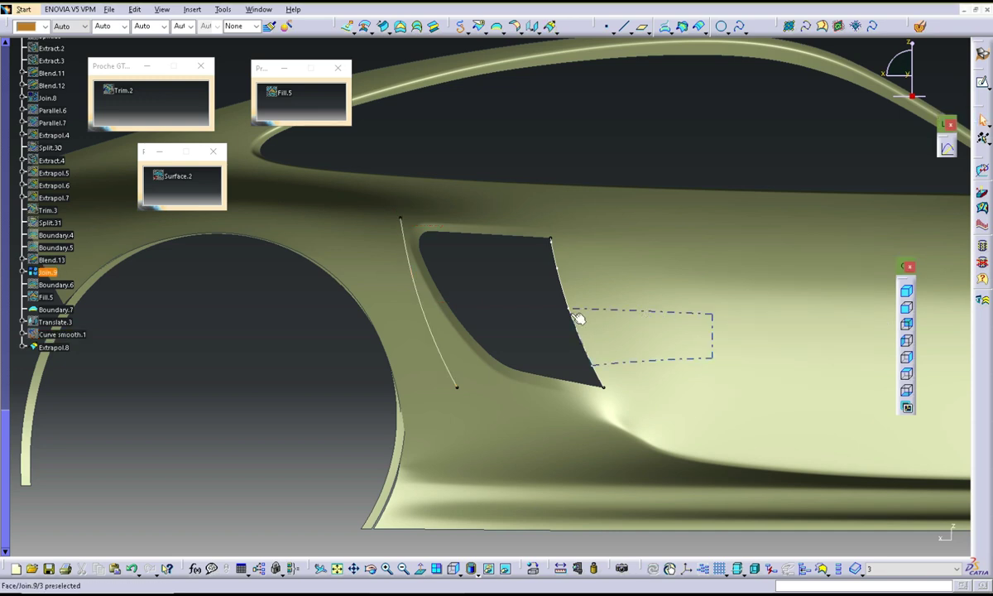
left_click(554, 31)
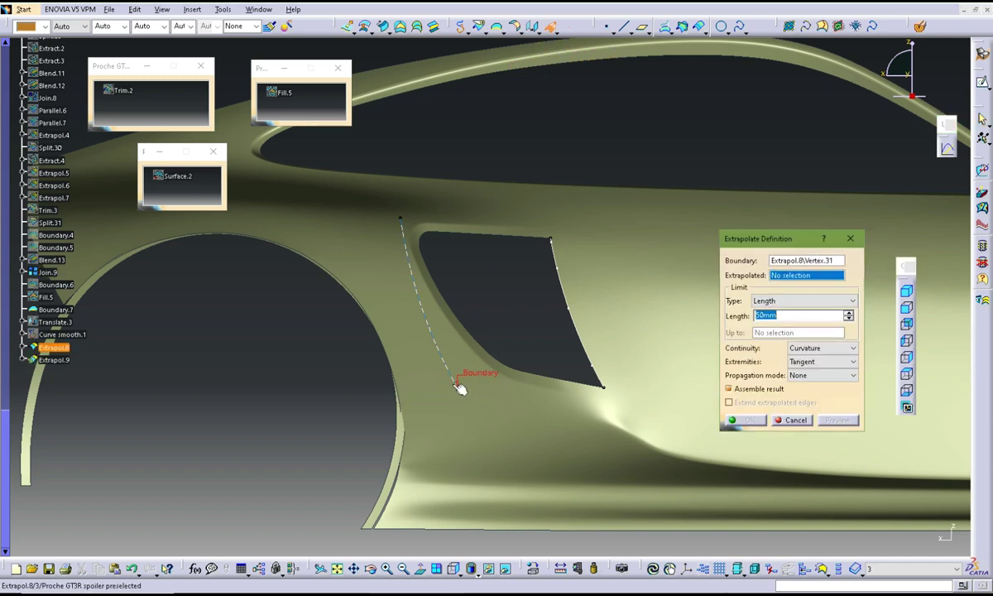
left_click(458, 385)
left_click(743, 420)
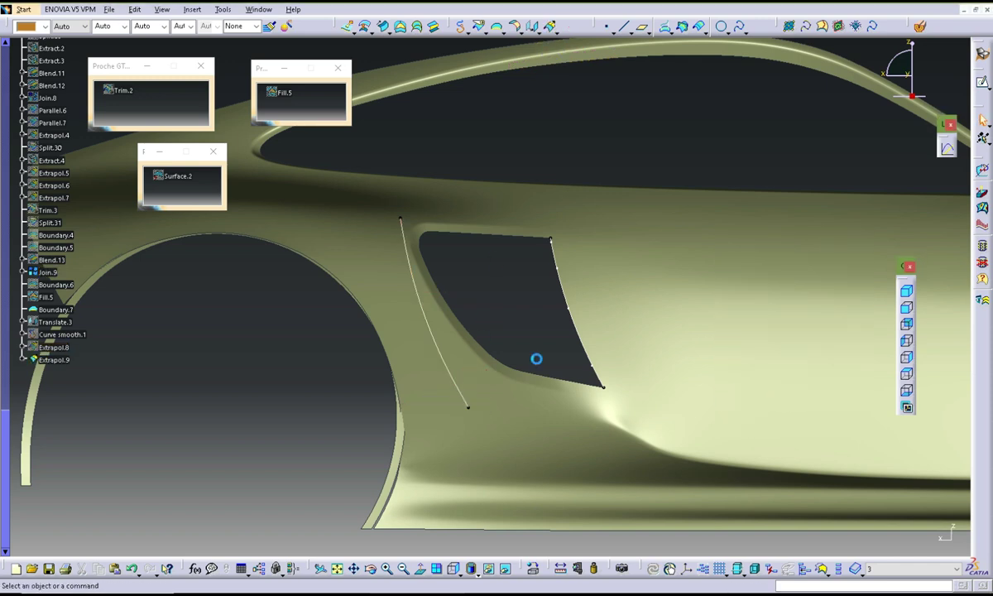
mouse_move(506, 324)
middle_mouse_down()
mouse_move(717, 320)
mouse_move(627, 229)
middle_mouse_up()
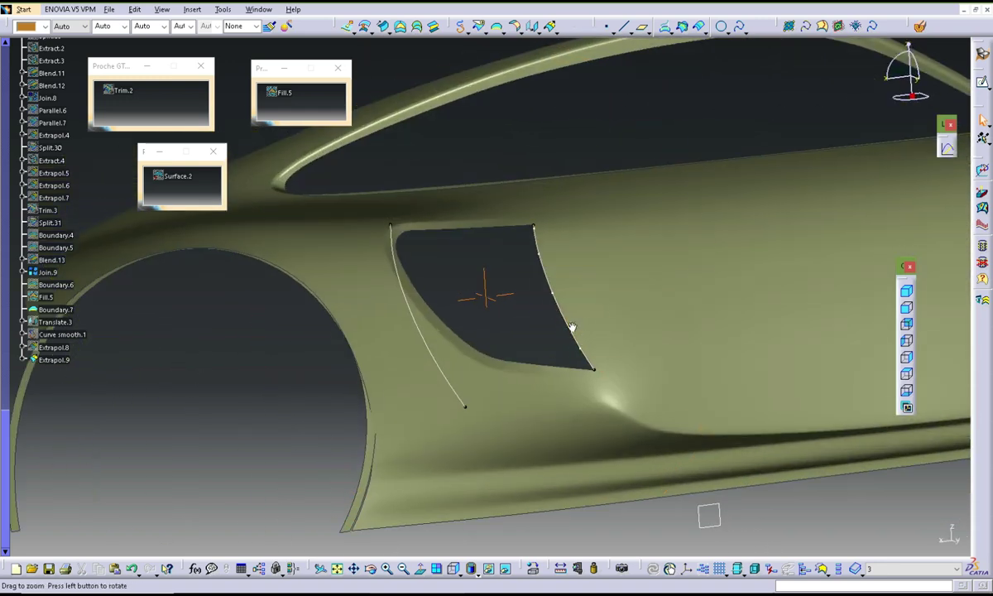
left_click(435, 30)
Create a trial blend from the joined panel to the extended curve
left_click(629, 238)
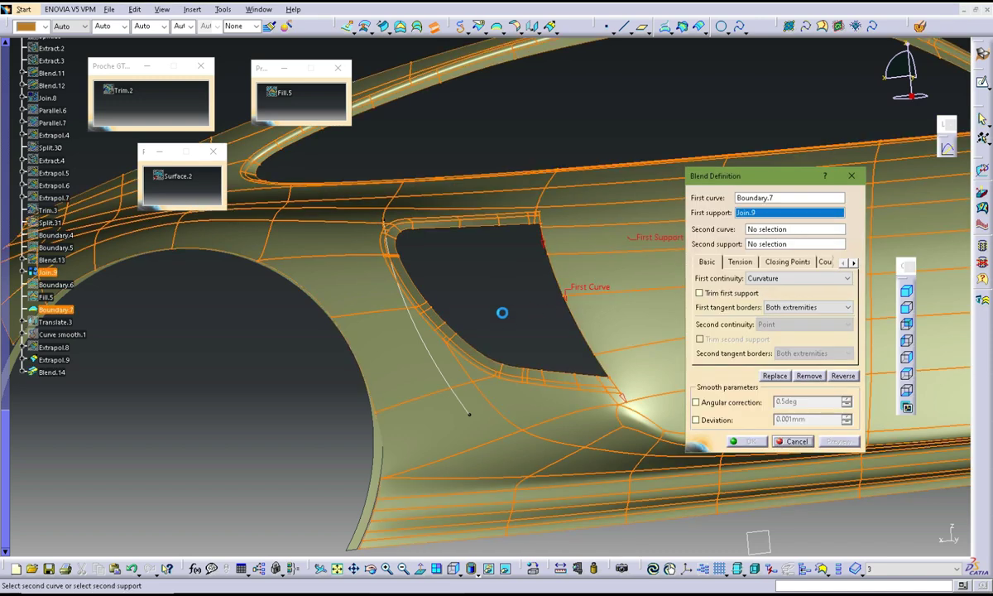
left_click(419, 305)
left_click(745, 441)
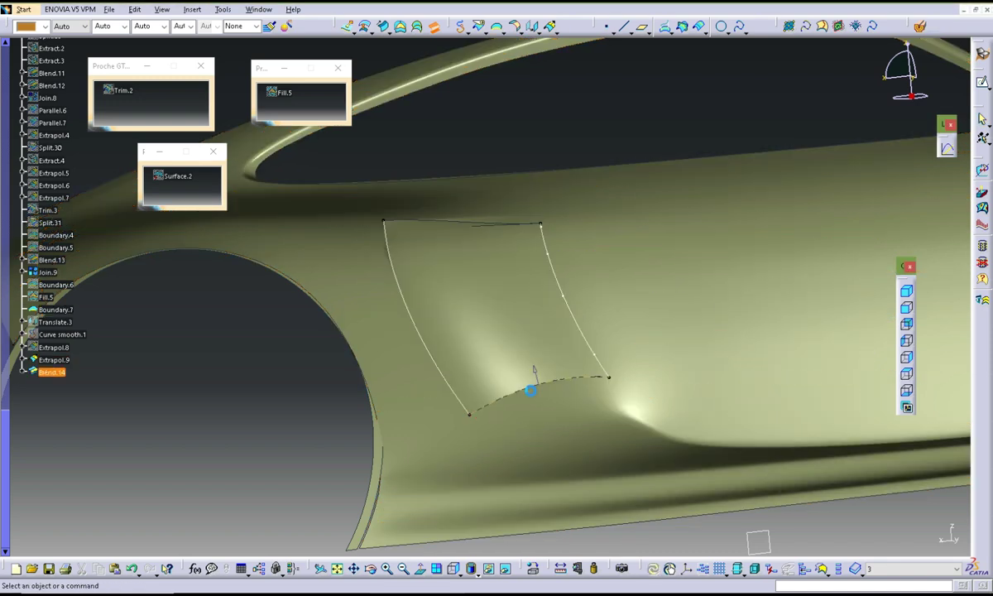
mouse_move(317, 341)
middle_mouse_down()
mouse_move(767, 303)
mouse_move(382, 326)
mouse_move(583, 340)
mouse_move(483, 317)
mouse_move(350, 372)
mouse_move(412, 336)
mouse_move(481, 361)
mouse_move(639, 342)
mouse_move(545, 350)
mouse_move(444, 336)
mouse_move(466, 288)
mouse_move(585, 253)
middle_mouse_up()
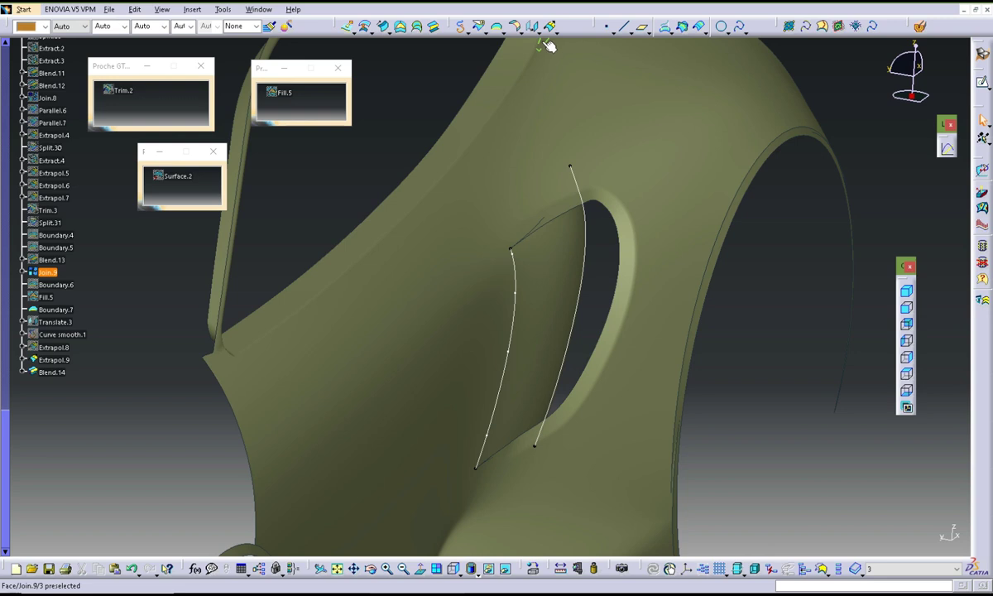
Translate Extrapol.9 along the Y component to 140 mm as Translate.4
left_click(550, 26)
left_click(591, 264)
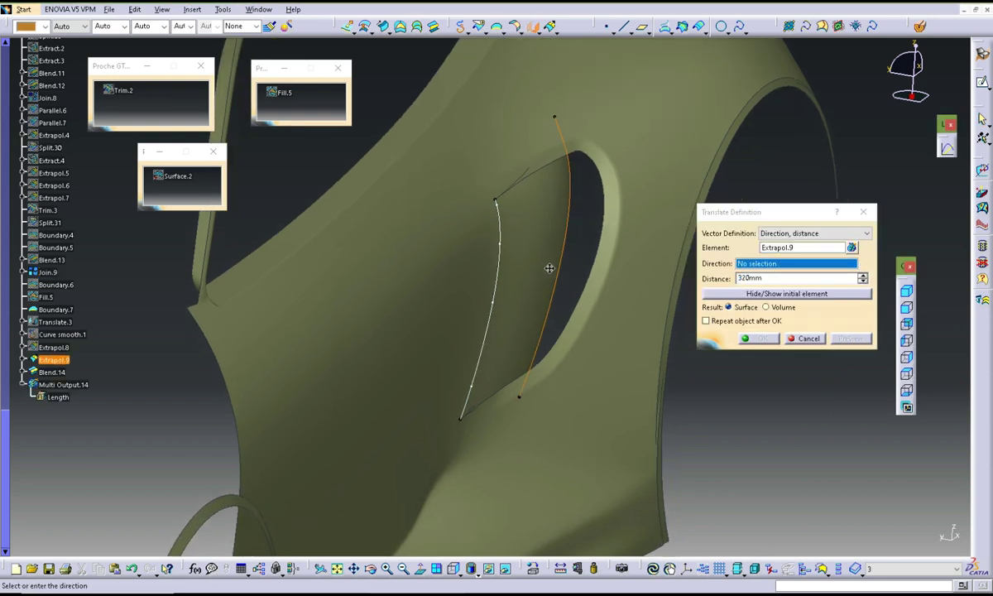
right_click(765, 264)
left_click(786, 319)
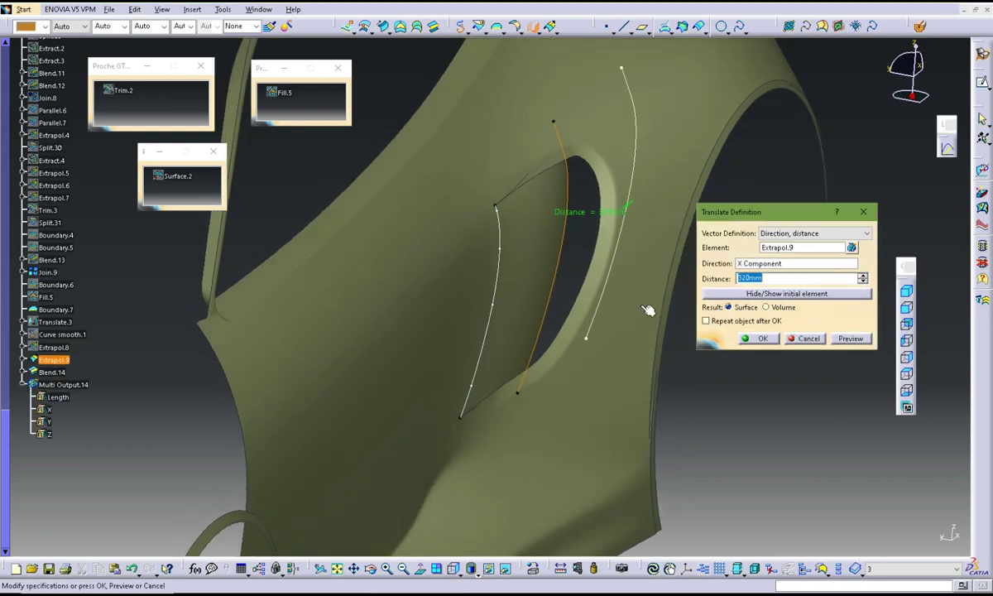
right_click(775, 273)
left_click(809, 339)
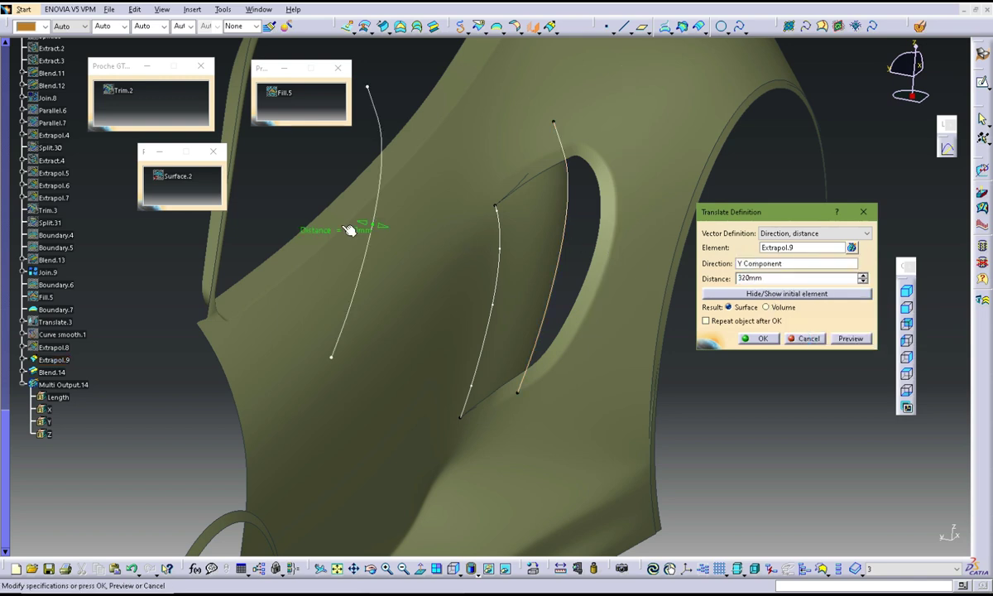
left_click_drag(349, 230, 475, 268)
left_click(758, 339)
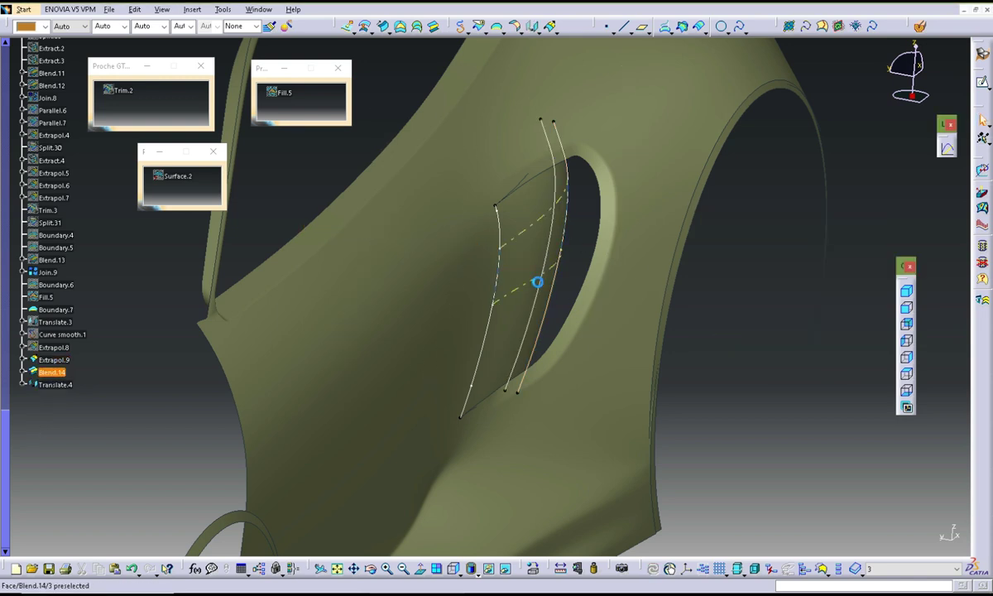
Delete the trial blend surface Blend.14
middle_click_drag(538, 284, 557, 295)
key("Delete")
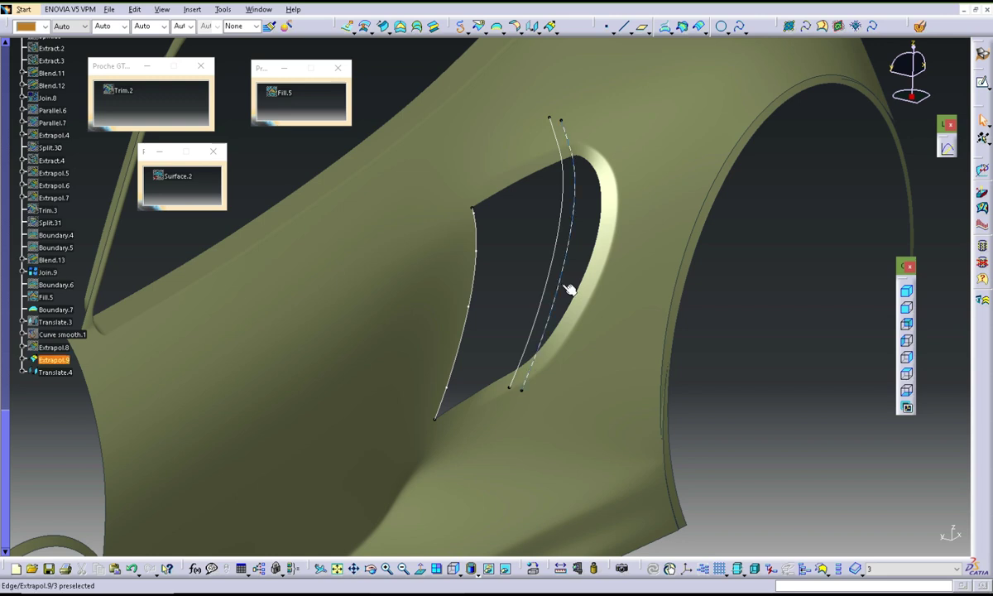
middle_click_drag(627, 292, 601, 290)
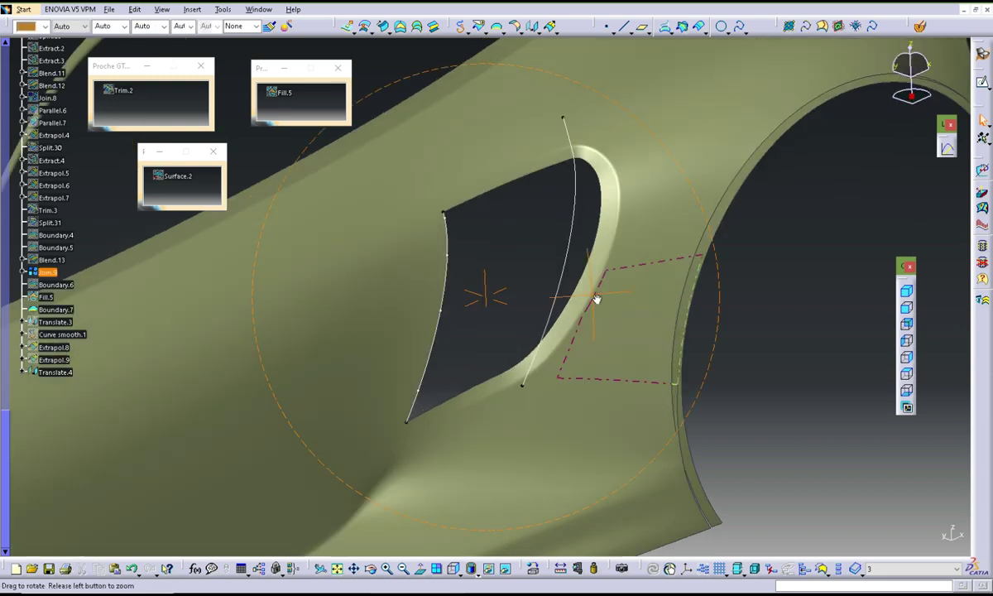
left_click(433, 26)
Create Blend.15 between Translate.4 and Boundary.7, curvature-continuous with support Join.9
left_click(576, 244)
left_click(439, 296)
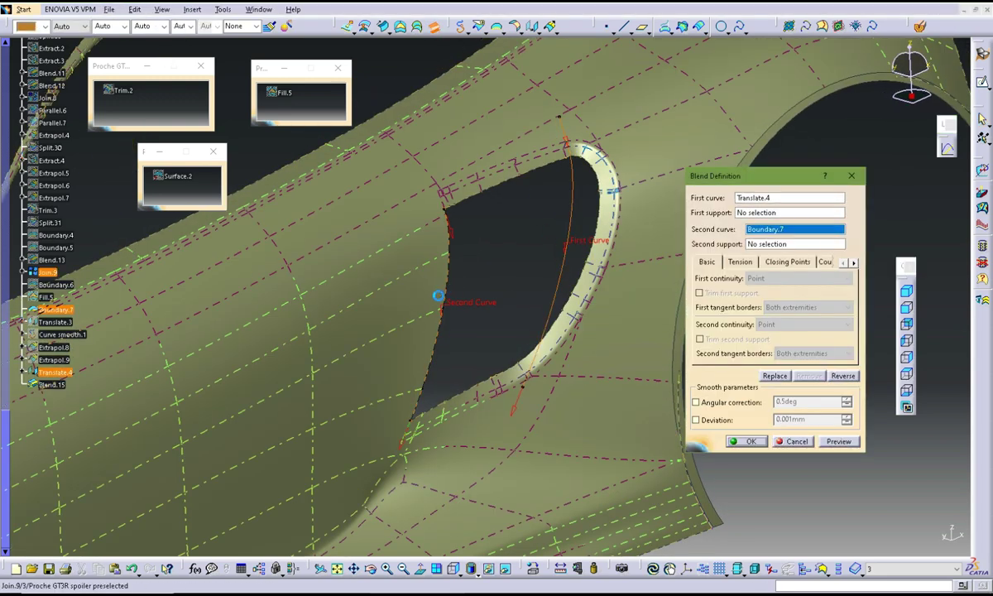
left_click(844, 443)
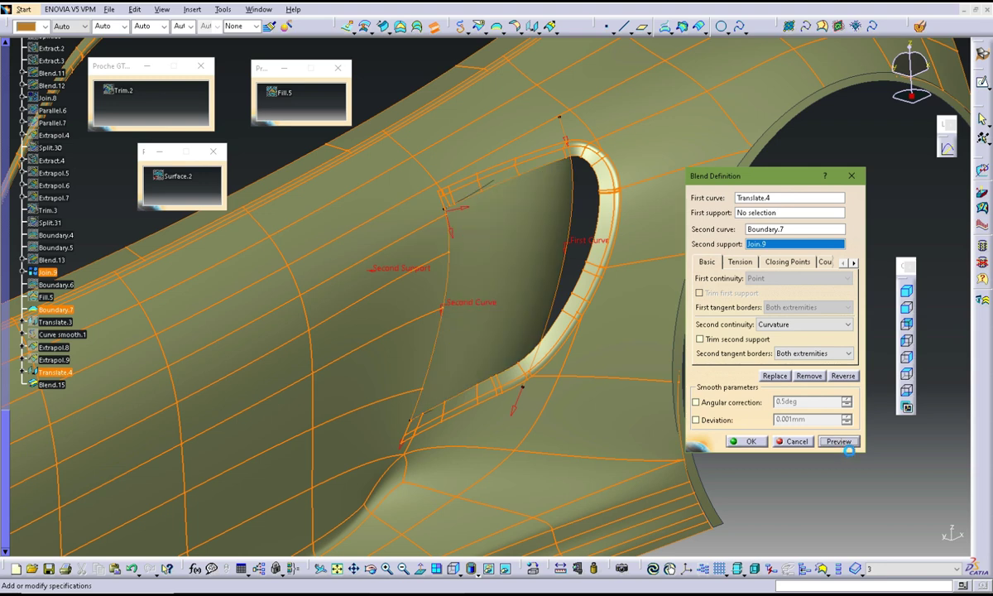
left_click(750, 441)
mouse_move(745, 461)
middle_mouse_down()
mouse_move(620, 305)
mouse_move(805, 293)
mouse_move(676, 320)
mouse_move(435, 325)
mouse_move(493, 326)
mouse_move(488, 310)
mouse_move(572, 333)
mouse_move(227, 309)
mouse_move(514, 306)
mouse_move(368, 304)
mouse_move(528, 370)
mouse_move(559, 331)
mouse_move(514, 332)
mouse_move(447, 381)
mouse_move(556, 348)
mouse_move(490, 318)
mouse_move(568, 304)
mouse_move(484, 313)
mouse_move(652, 301)
mouse_move(557, 320)
mouse_move(481, 317)
mouse_move(501, 324)
mouse_move(342, 202)
middle_mouse_up()
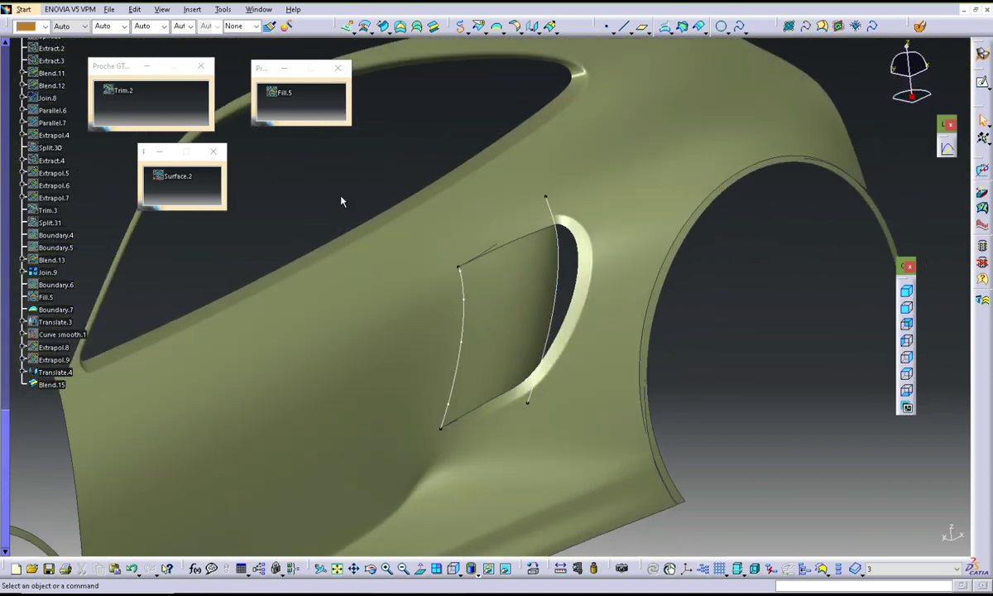
mouse_move(491, 325)
middle_mouse_down()
mouse_move(474, 354)
mouse_move(599, 351)
middle_mouse_up()
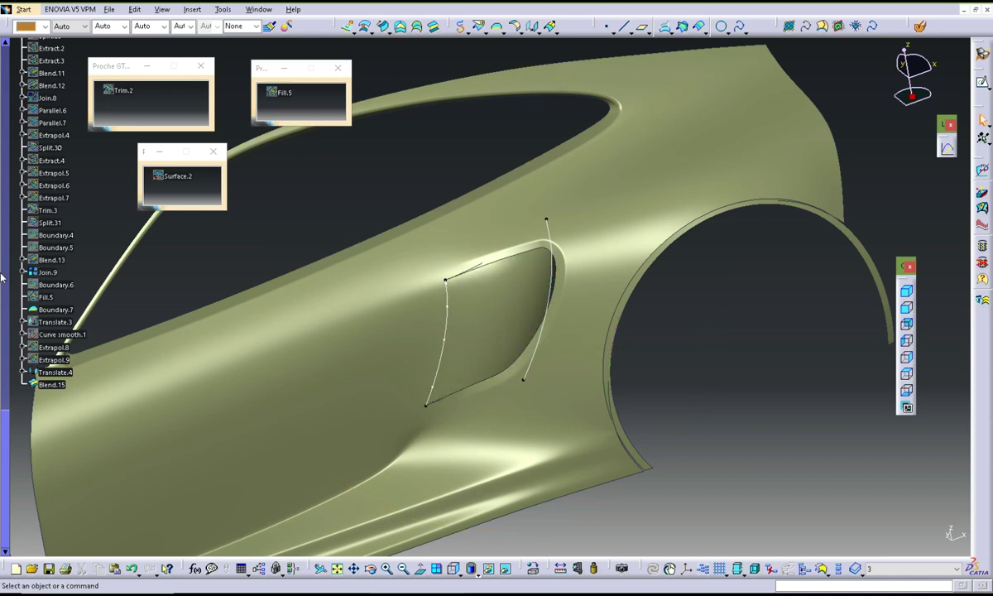
Reduce the Extrapol.9 translation to 91 mm along Y, close to the intake edge
left_click_drag(2, 421, 48, 85)
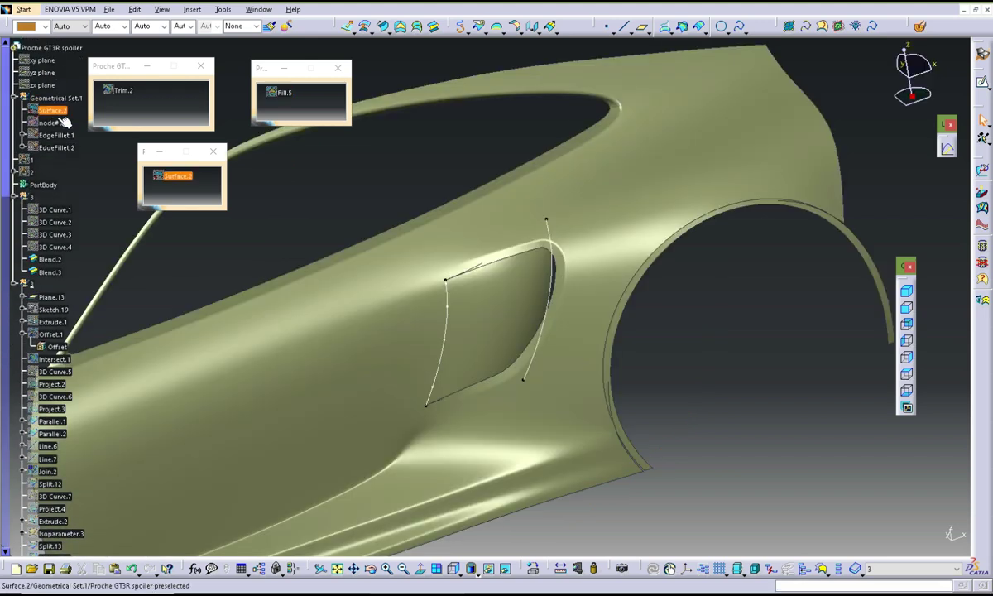
mouse_move(624, 283)
middle_mouse_down()
mouse_move(586, 334)
mouse_move(455, 145)
mouse_move(446, 283)
mouse_move(389, 340)
middle_mouse_up()
left_click(393, 357)
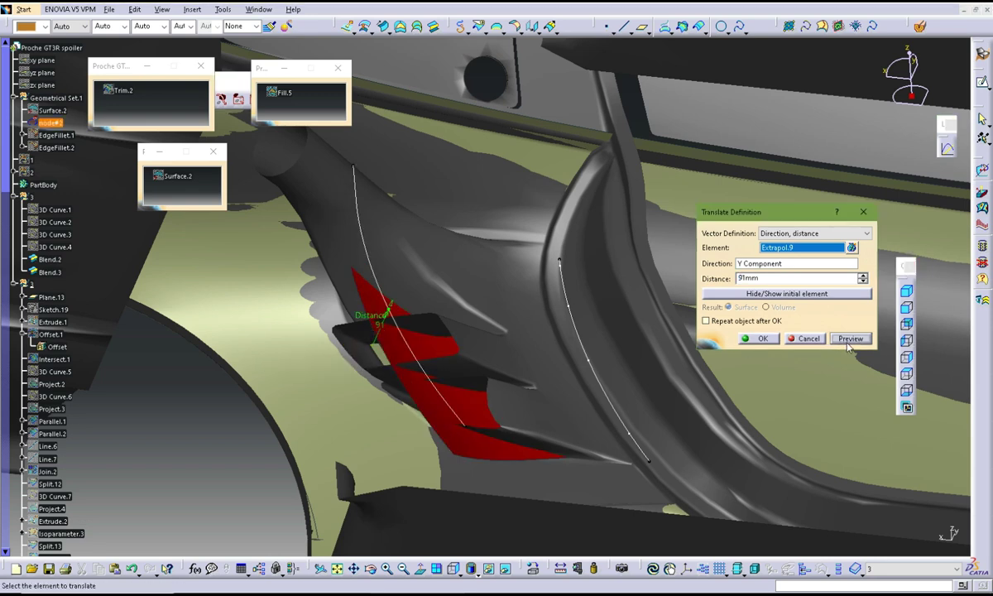
mouse_move(589, 343)
middle_mouse_down()
mouse_move(537, 248)
mouse_move(659, 246)
mouse_move(685, 273)
mouse_move(321, 266)
mouse_move(543, 240)
mouse_move(373, 272)
mouse_move(535, 284)
mouse_move(479, 317)
mouse_move(561, 248)
mouse_move(594, 195)
mouse_move(532, 281)
mouse_move(565, 294)
middle_mouse_up()
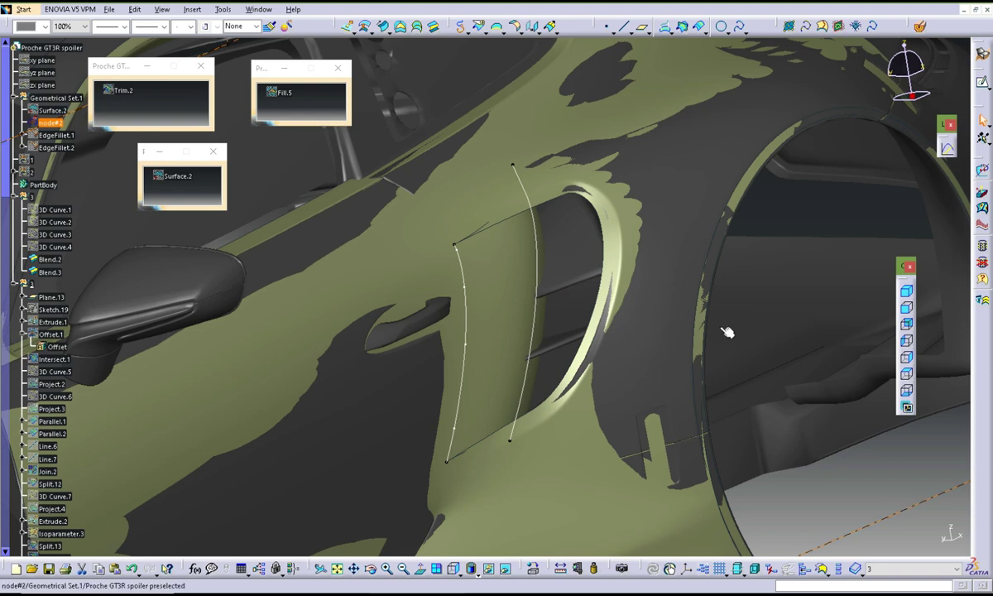
mouse_move(672, 328)
middle_mouse_down()
mouse_move(561, 277)
mouse_move(539, 337)
mouse_move(561, 295)
middle_mouse_up()
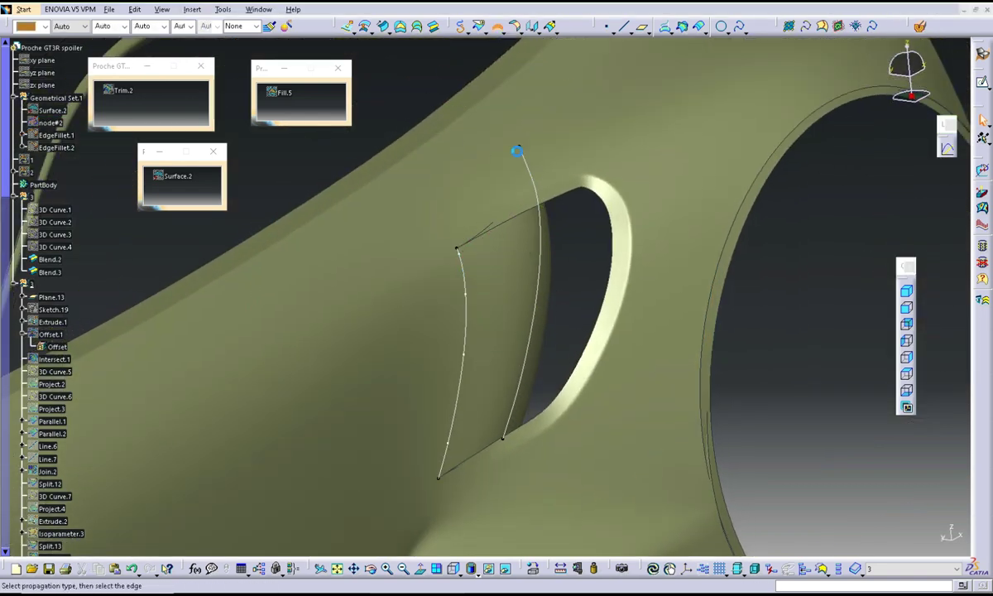
Draw two straight 3D curves through points, from the rear guide curve to the vent rim
left_click(590, 374)
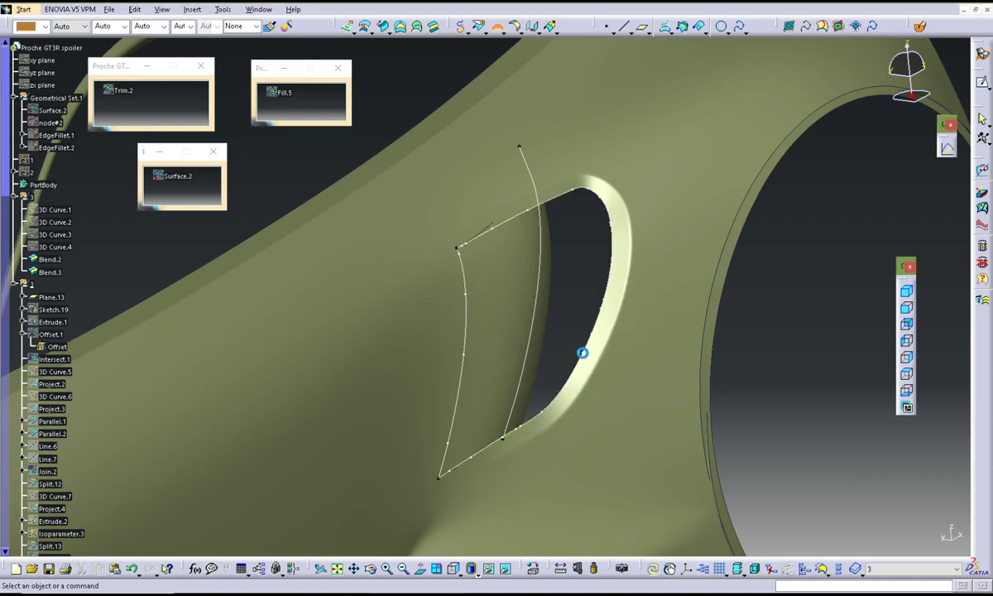
mouse_move(581, 350)
middle_mouse_down()
mouse_move(594, 364)
mouse_move(490, 331)
mouse_move(469, 343)
mouse_move(601, 268)
mouse_move(610, 362)
mouse_move(557, 288)
middle_mouse_up()
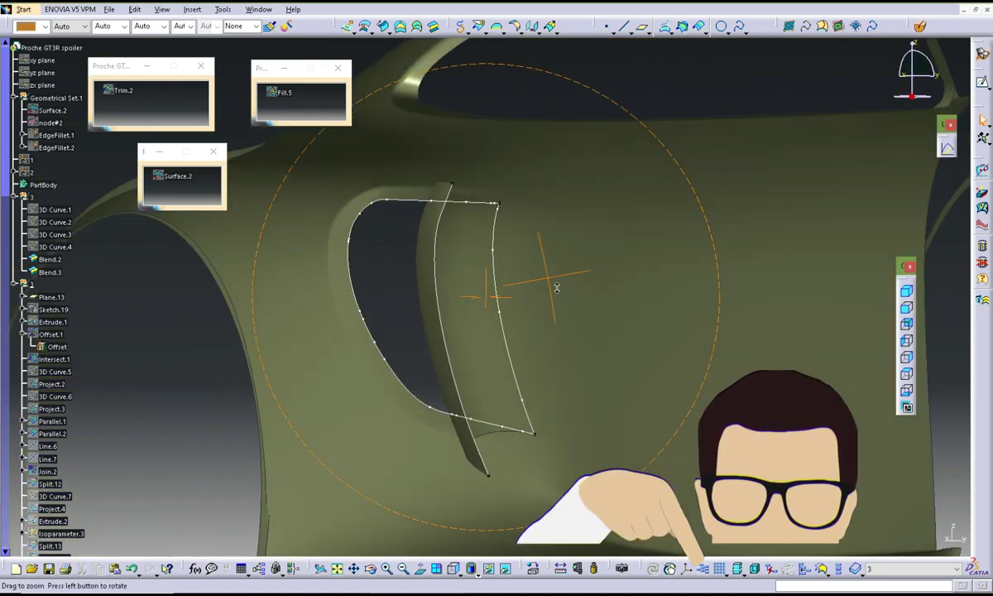
left_click(805, 29)
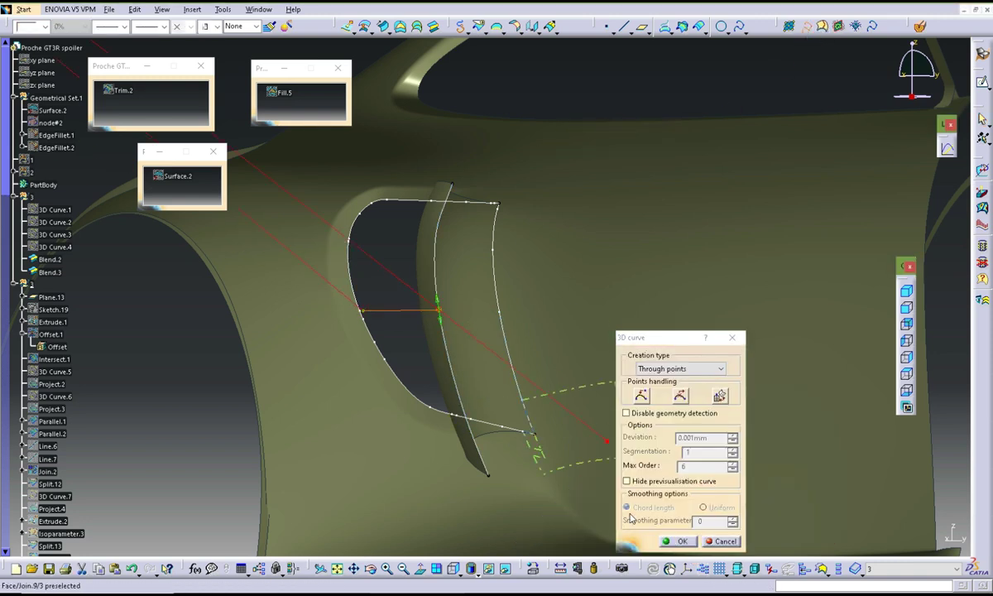
left_click(671, 542)
mouse_move(683, 532)
middle_mouse_down()
mouse_move(535, 337)
mouse_move(561, 328)
mouse_move(518, 262)
middle_mouse_up()
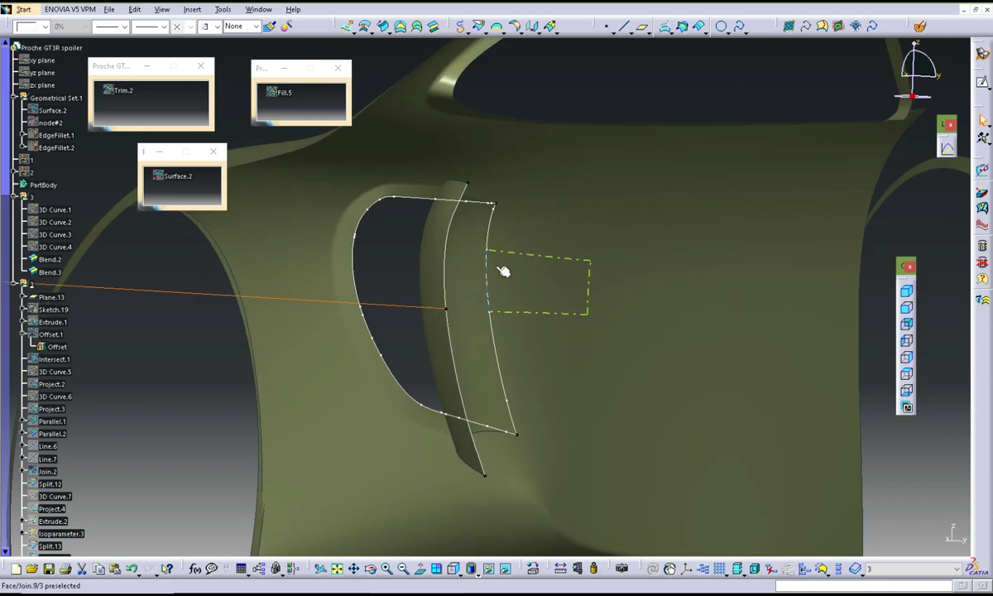
left_click(806, 29)
middle_click_drag(477, 333, 447, 325)
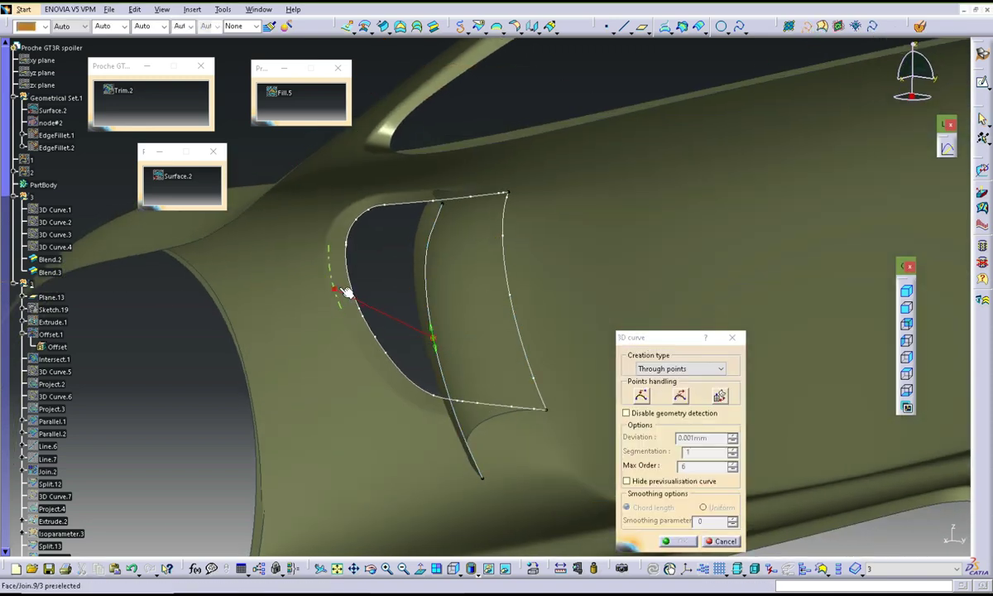
left_click(674, 541)
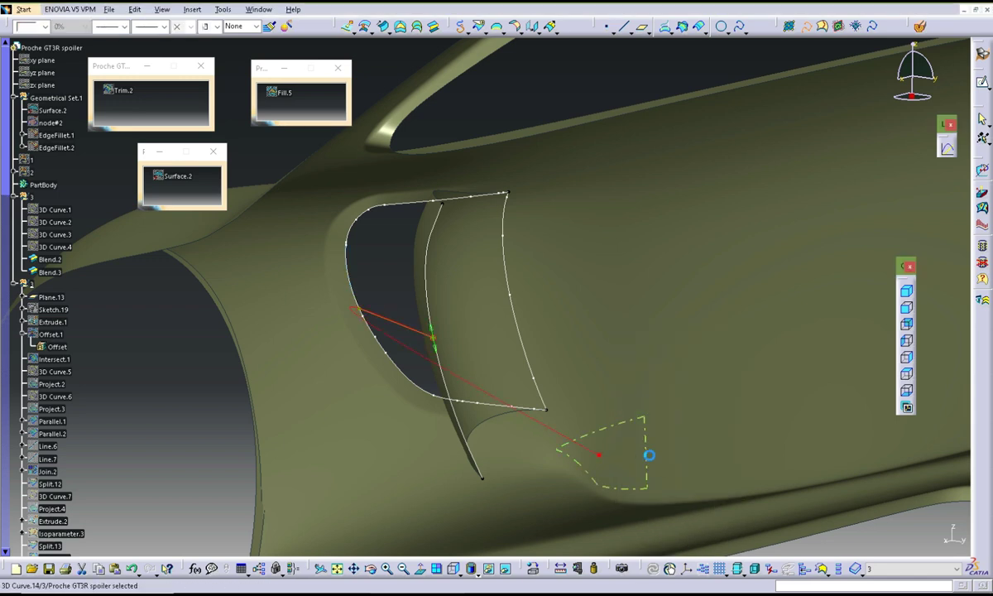
mouse_move(650, 455)
middle_mouse_down()
mouse_move(548, 337)
mouse_move(599, 294)
mouse_move(632, 314)
mouse_move(579, 304)
mouse_move(794, 269)
mouse_move(610, 291)
mouse_move(721, 308)
mouse_move(548, 249)
mouse_move(546, 370)
middle_mouse_up()
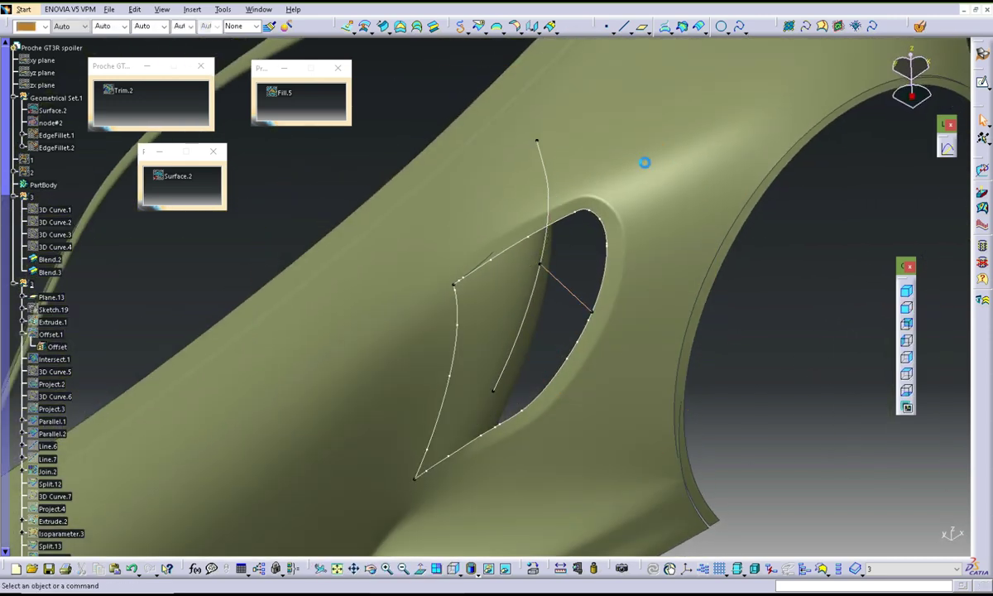
Extrude Boundary.8 along 3D Curve.14 with limits 0 mm and 218 mm
left_click(349, 32)
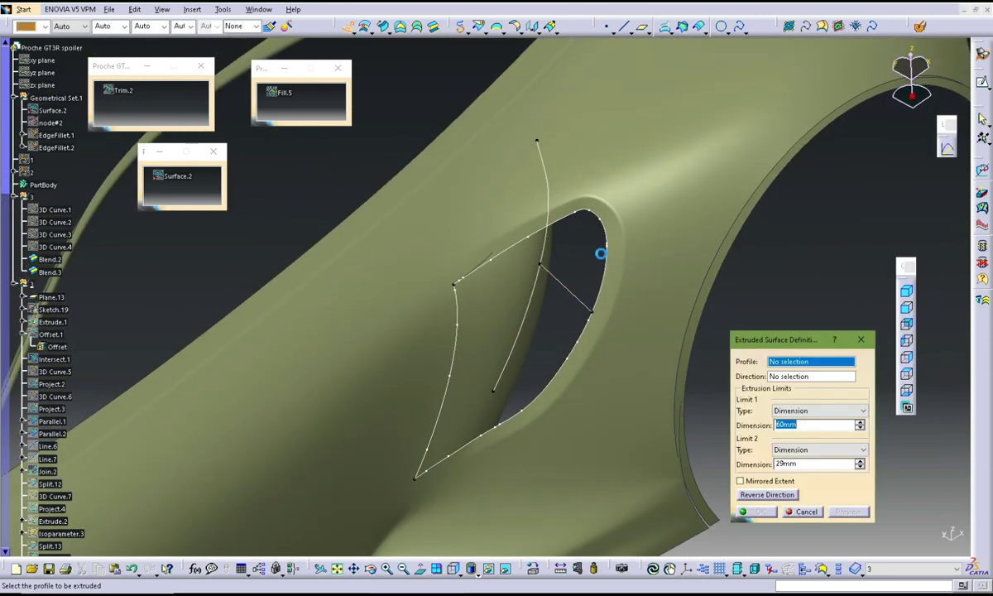
left_click(583, 304)
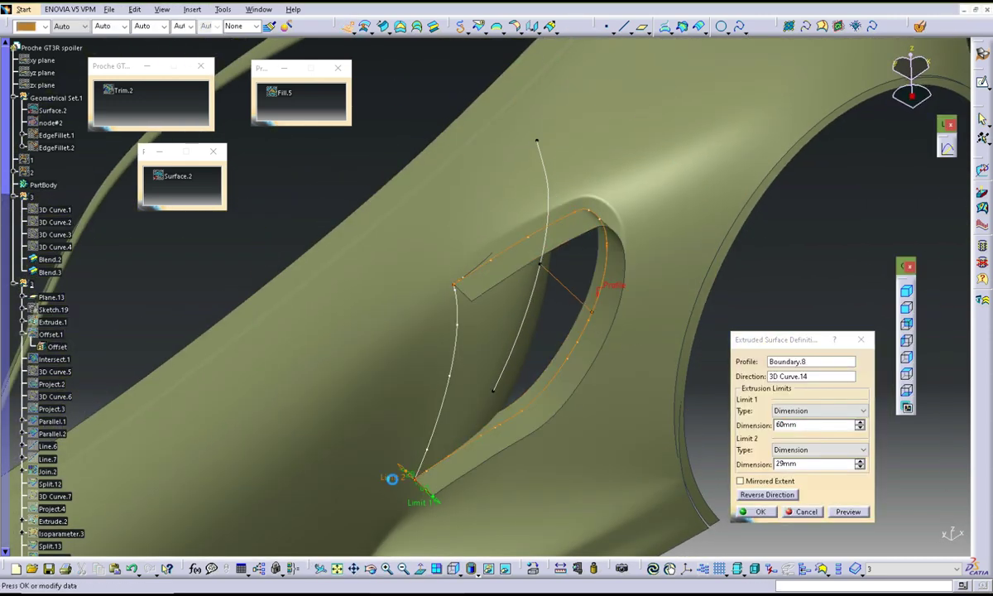
mouse_move(479, 403)
middle_mouse_down()
mouse_move(428, 284)
mouse_move(401, 294)
mouse_move(594, 281)
mouse_move(558, 299)
middle_mouse_up()
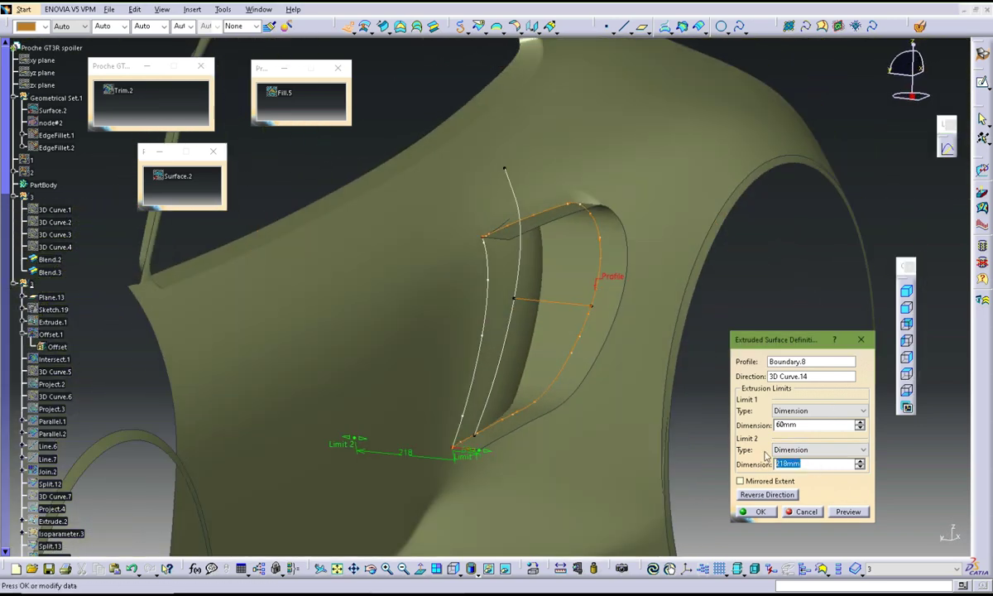
mouse_move(695, 332)
middle_mouse_down()
mouse_move(461, 354)
mouse_move(450, 406)
mouse_move(605, 390)
middle_mouse_up()
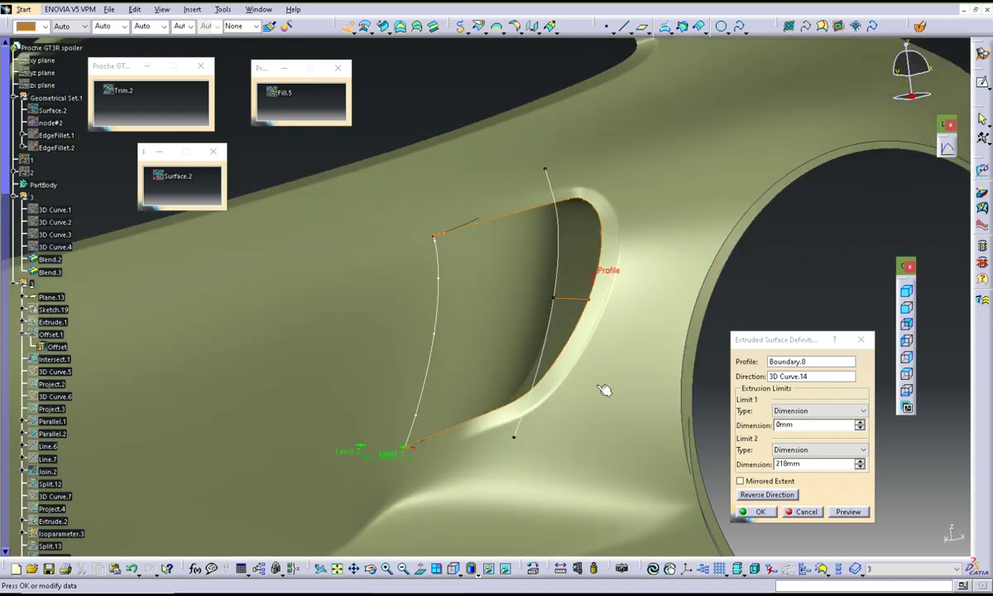
left_click(758, 516)
mouse_move(669, 265)
middle_mouse_down()
mouse_move(577, 248)
mouse_move(464, 356)
mouse_move(513, 306)
mouse_move(325, 323)
mouse_move(324, 336)
mouse_move(623, 295)
mouse_move(507, 314)
mouse_move(360, 297)
mouse_move(621, 271)
mouse_move(559, 313)
mouse_move(440, 238)
middle_mouse_up()
right_click(439, 238)
Translate 3D Curve.15 91 mm along the X direction
mouse_move(501, 415)
middle_mouse_down()
mouse_move(363, 301)
mouse_move(503, 327)
mouse_move(542, 284)
mouse_move(529, 248)
middle_mouse_up()
left_click(536, 35)
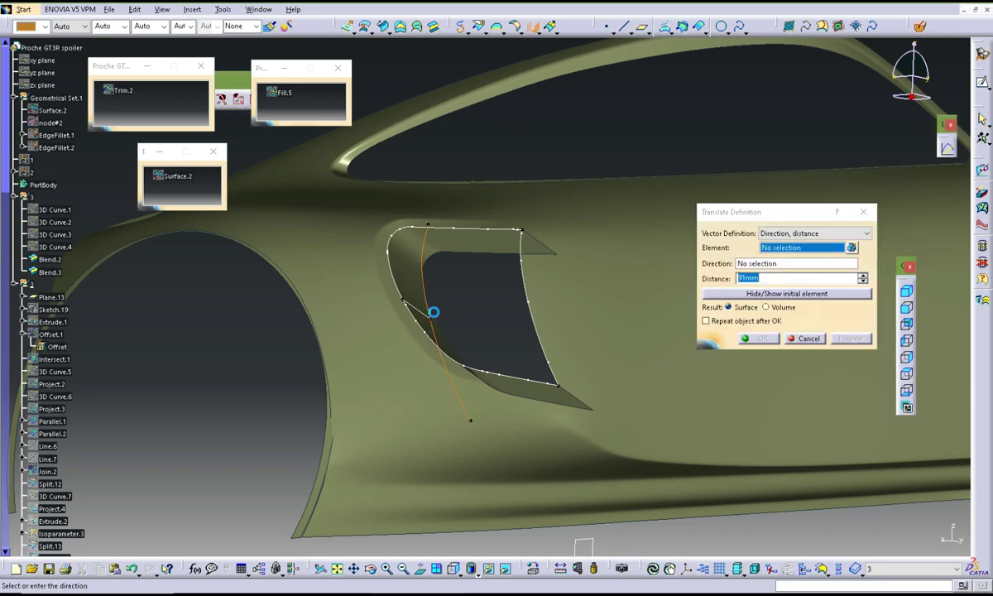
key("Escape")
mouse_move(435, 311)
middle_mouse_down()
mouse_move(487, 333)
mouse_move(508, 225)
middle_mouse_up()
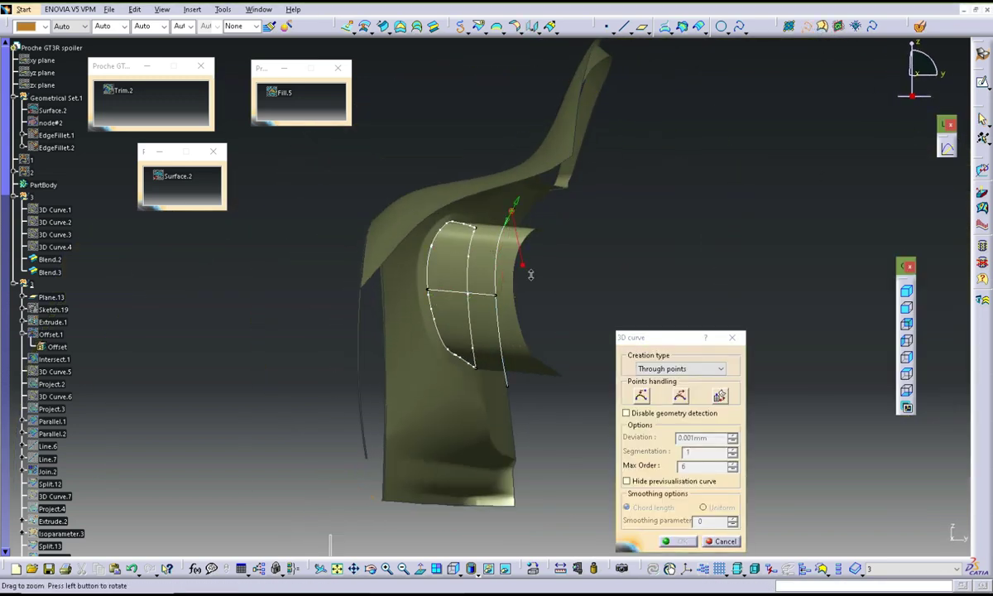
middle_click_drag(531, 274, 529, 405)
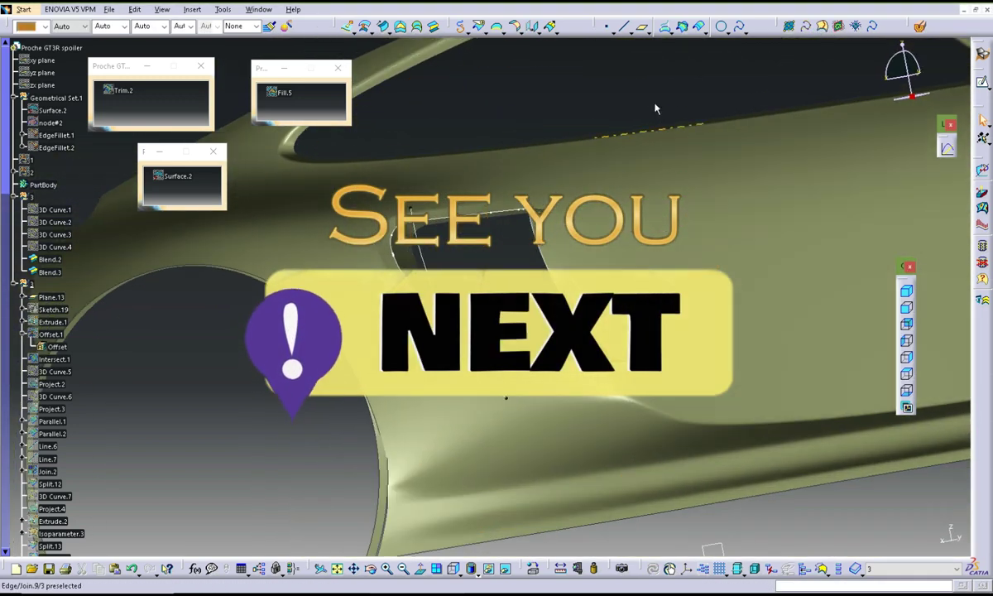
left_click(521, 31)
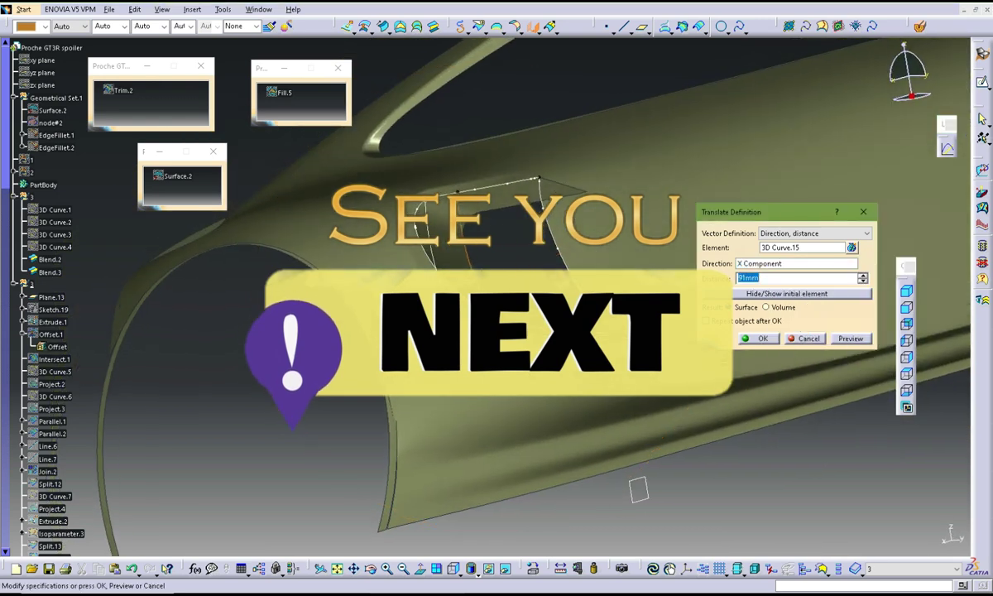
Blend the translated curve with Boundary.7 at the vent's rear edge
middle_click_drag(514, 263, 446, 282)
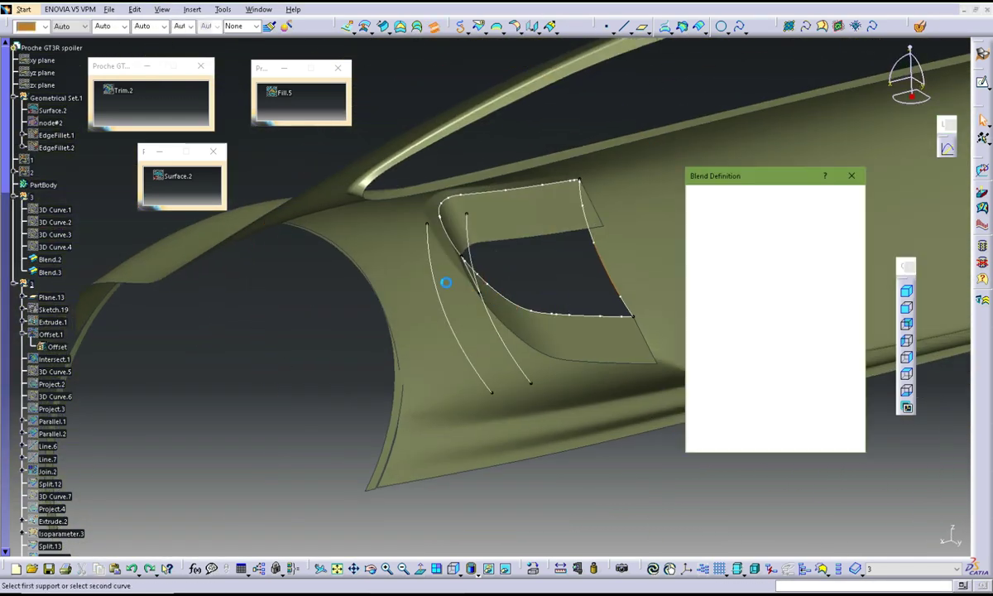
left_click(446, 283)
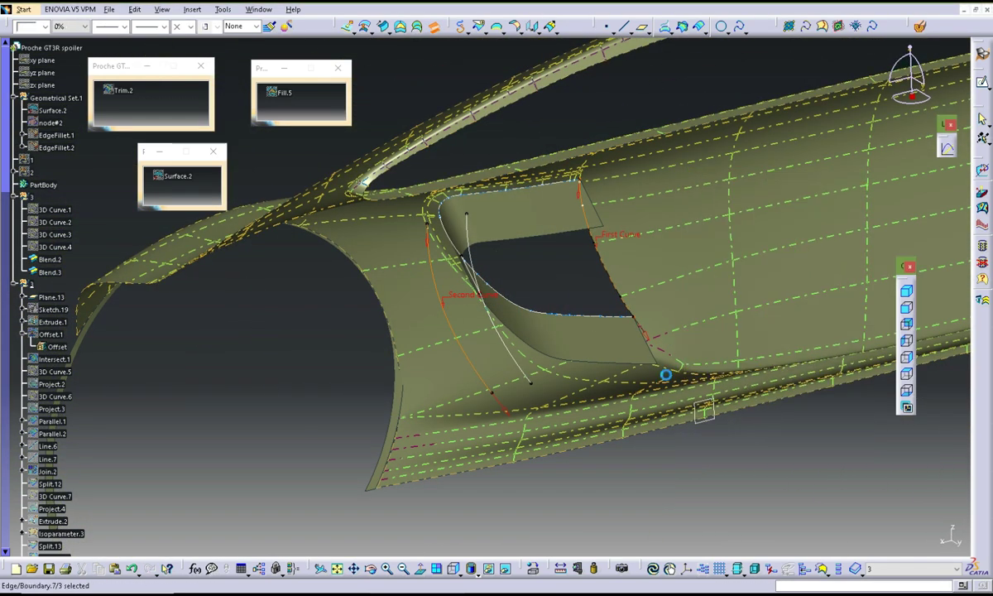
left_click(497, 25)
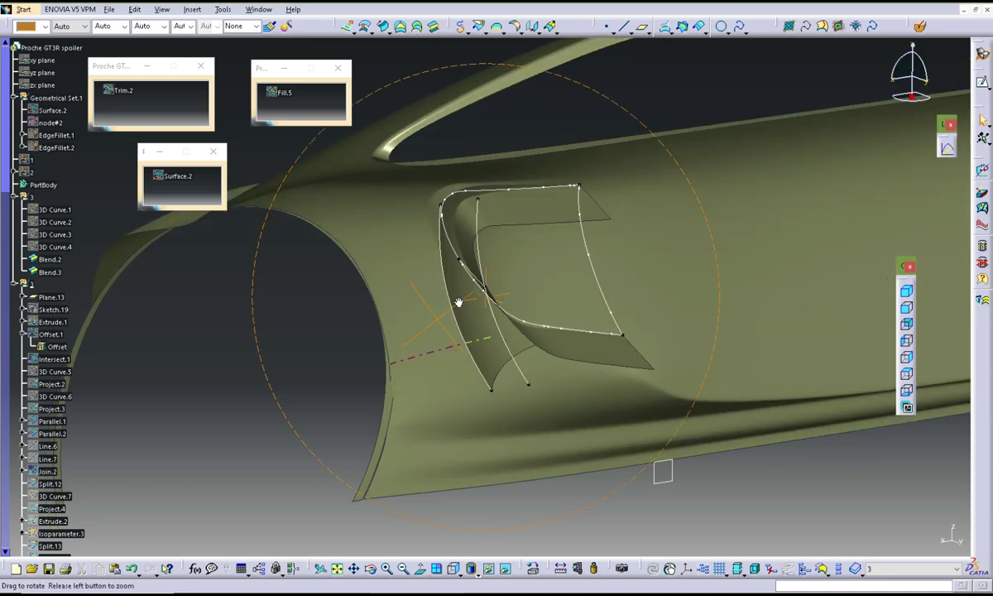
mouse_move(454, 294)
middle_mouse_down()
mouse_move(631, 355)
mouse_move(613, 317)
middle_mouse_up()
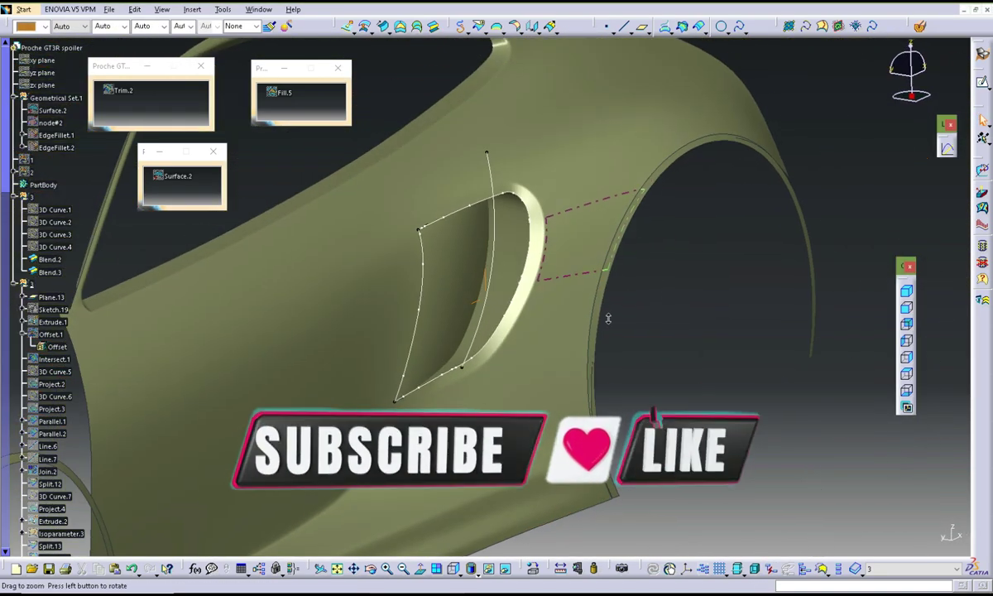
mouse_move(609, 318)
middle_mouse_down()
mouse_move(572, 328)
mouse_move(483, 436)
mouse_move(576, 348)
mouse_move(557, 326)
mouse_move(377, 326)
mouse_move(576, 304)
middle_mouse_up()
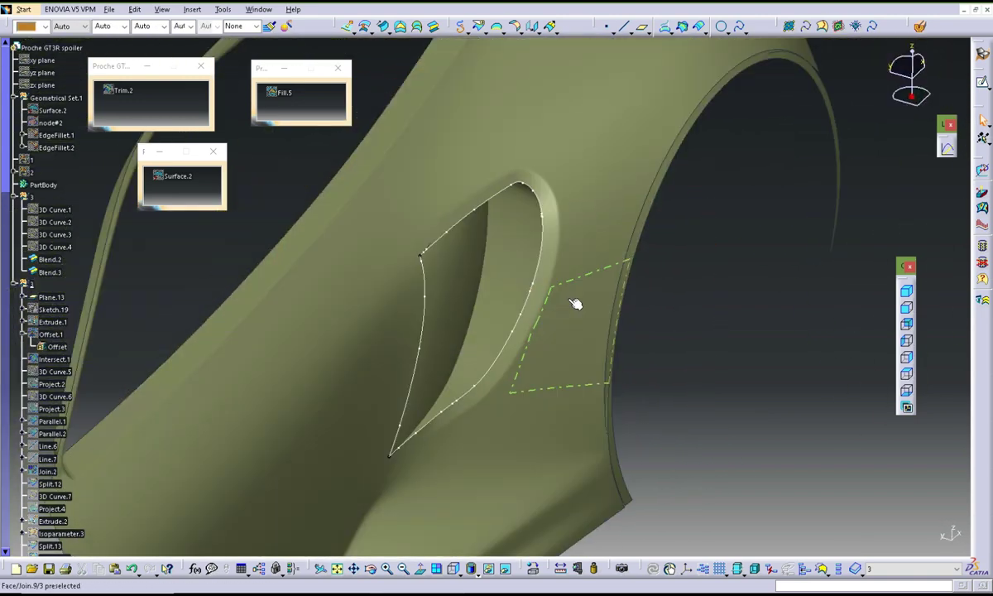